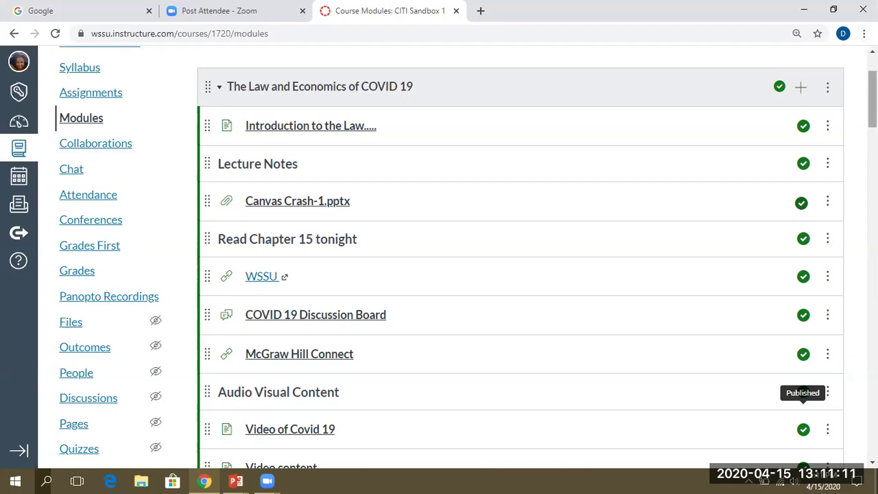
Add a new page named Video Lecture to The Law and Economics of COVID 19 module and move it to the top of its items.
{"action": "scroll", "coordinate": [803, 405], "scroll_direction": "up", "scroll_amount": 1}
{"action": "scroll", "coordinate": [803, 405], "scroll_direction": "down", "scroll_amount": 2}
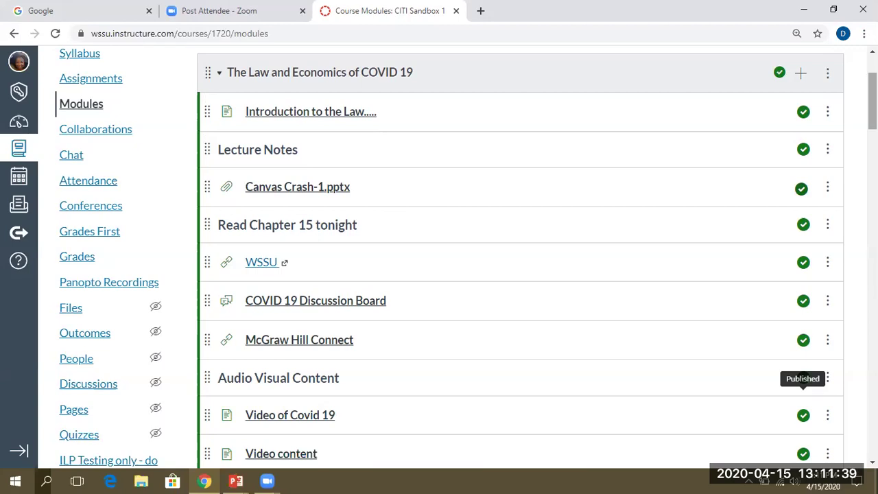
{"action": "scroll", "coordinate": [521, 260], "scroll_direction": "up", "scroll_amount": 1}
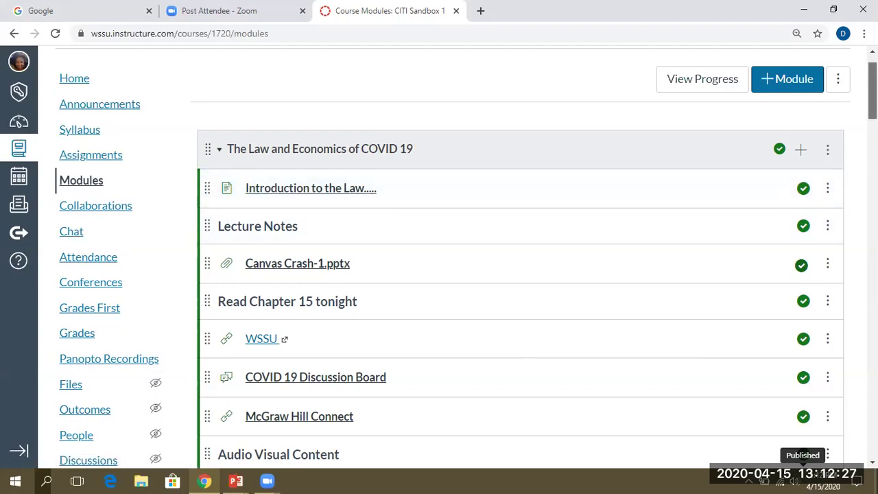
{"action": "left_click", "coordinate": [800, 153]}
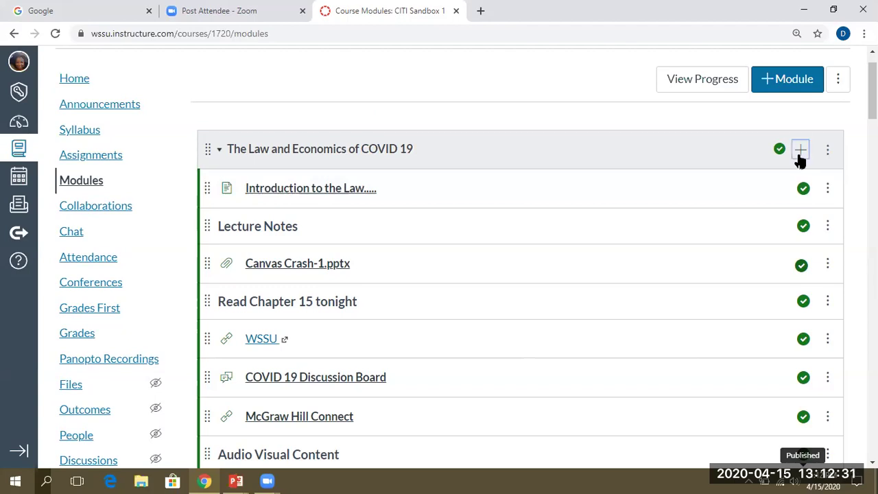
{"action": "left_click", "coordinate": [353, 144]}
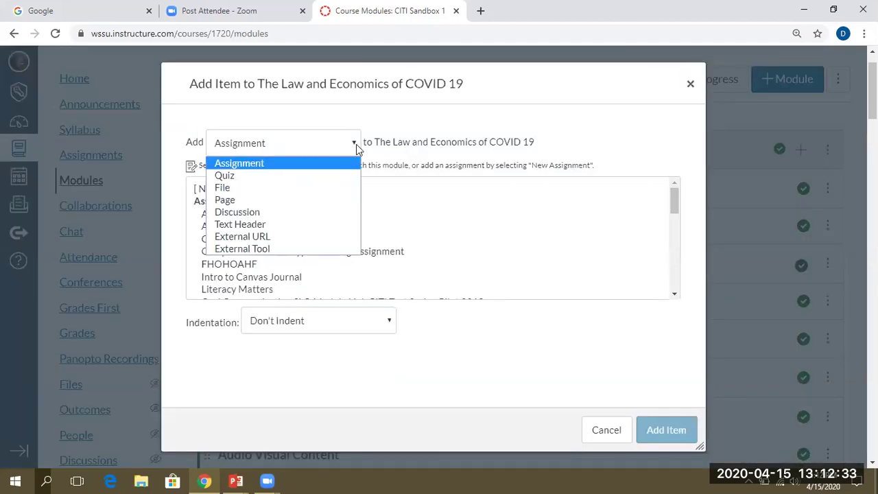
{"action": "left_click", "coordinate": [336, 201]}
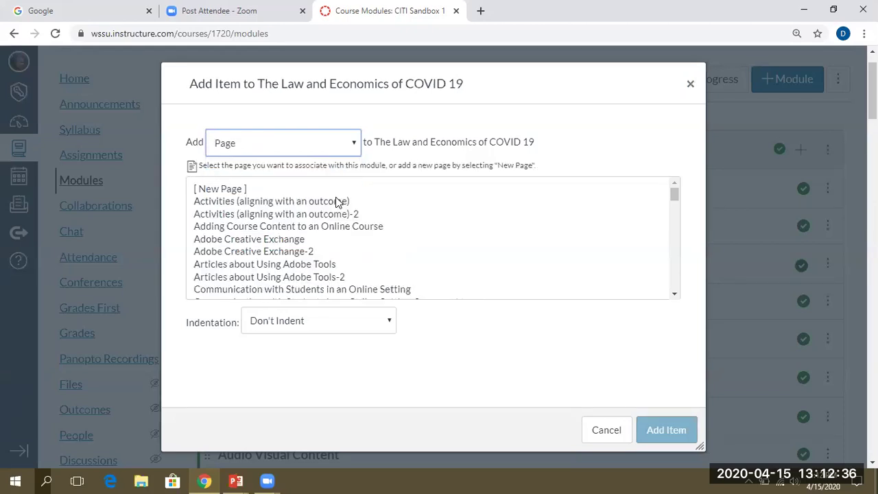
{"action": "left_click", "coordinate": [230, 192]}
{"action": "left_click", "coordinate": [347, 328]}
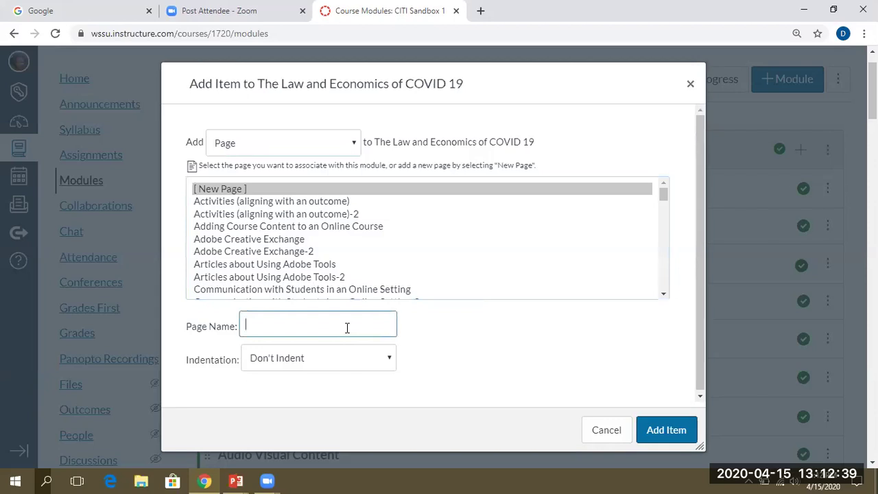
{"action": "type", "text": "Video "}
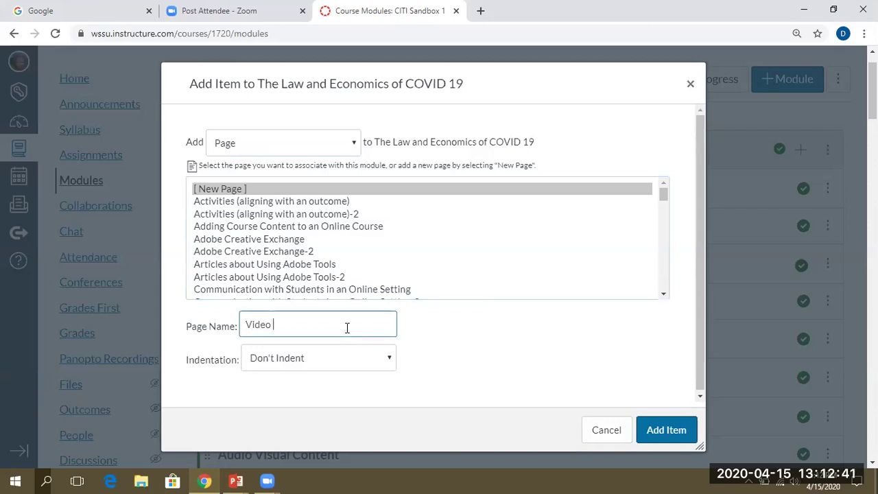
{"action": "type", "text": "Lecture"}
{"action": "left_click", "coordinate": [661, 430]}
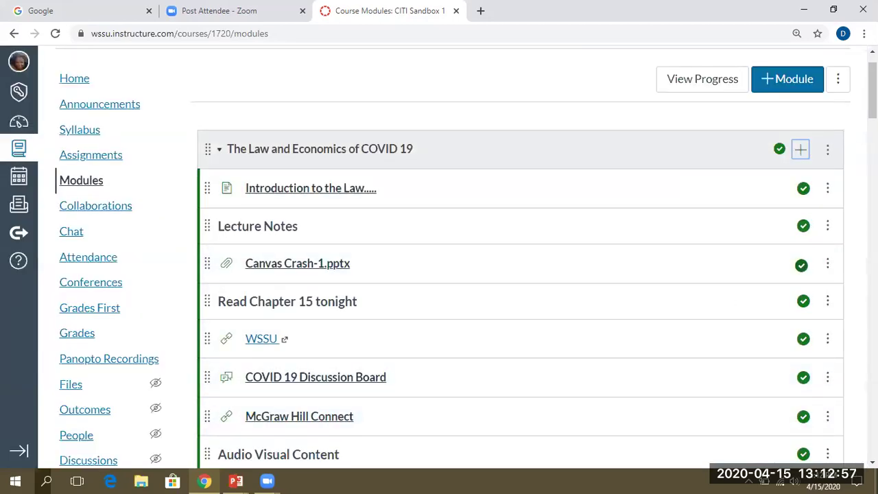
{"action": "left_click_drag", "start_coordinate": [204, 348], "coordinate": [339, 136]}
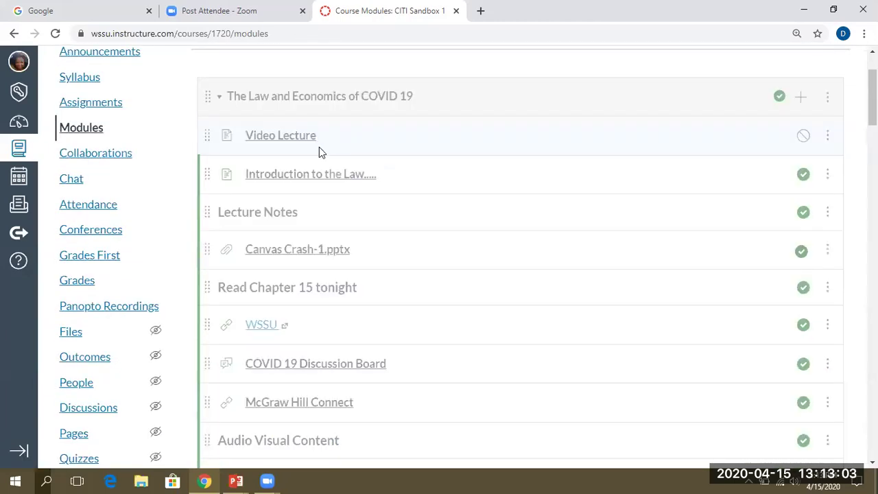
Open the Video Lecture page for editing and look at the media insertion settings without inserting anything.
{"action": "left_click", "coordinate": [299, 138]}
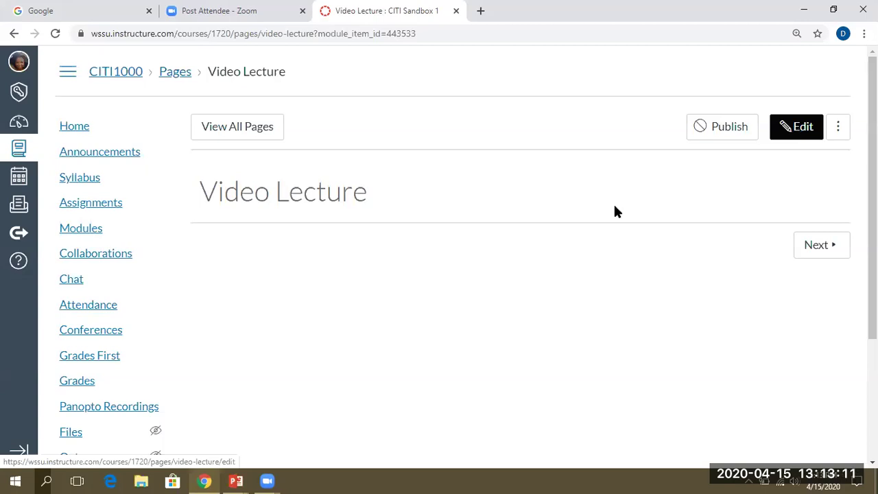
{"action": "left_click", "coordinate": [793, 137]}
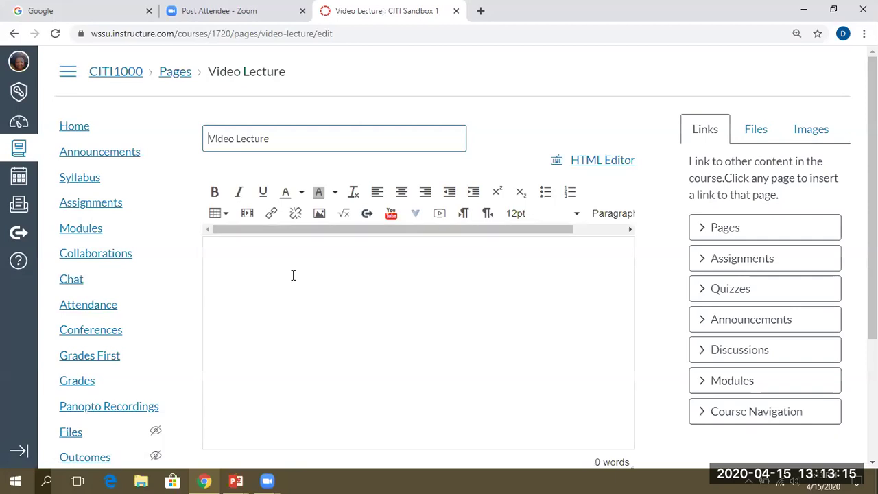
{"action": "left_click", "coordinate": [250, 218]}
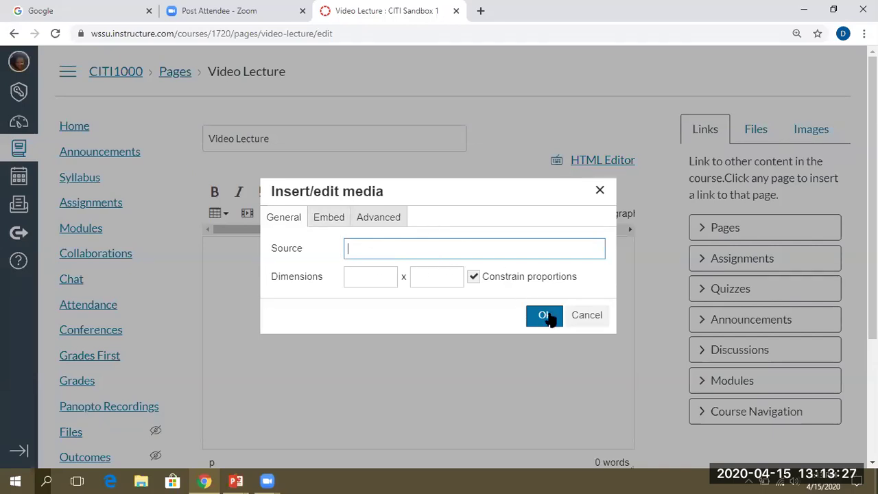
{"action": "left_click", "coordinate": [587, 316]}
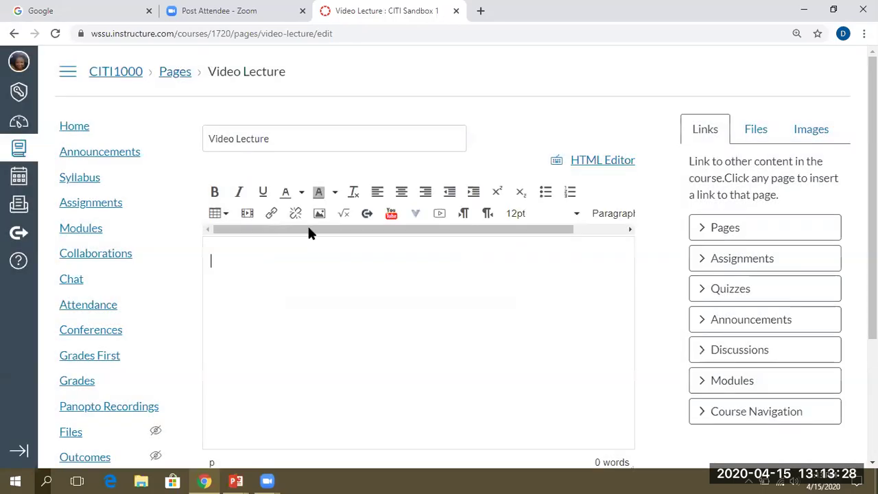
Try to upload a video file from the computer's Videos folder as a media comment on the page.
{"action": "left_click", "coordinate": [439, 214]}
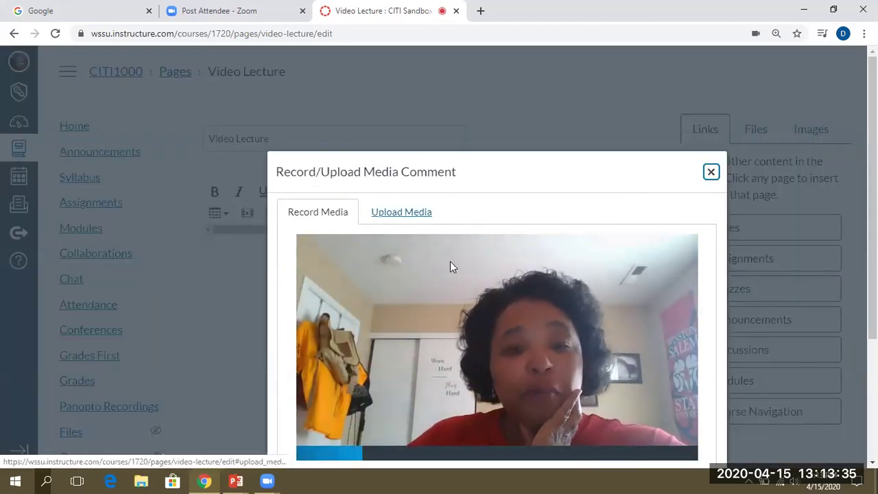
{"action": "left_click", "coordinate": [403, 213]}
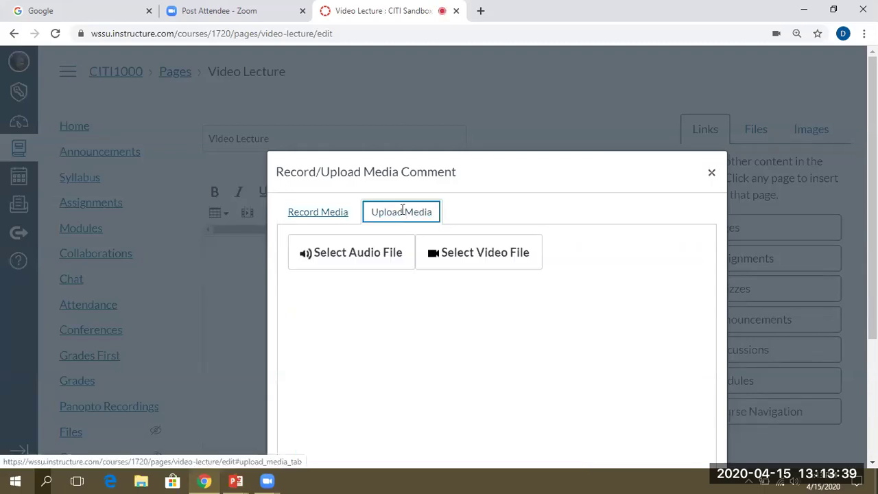
{"action": "left_click", "coordinate": [466, 265]}
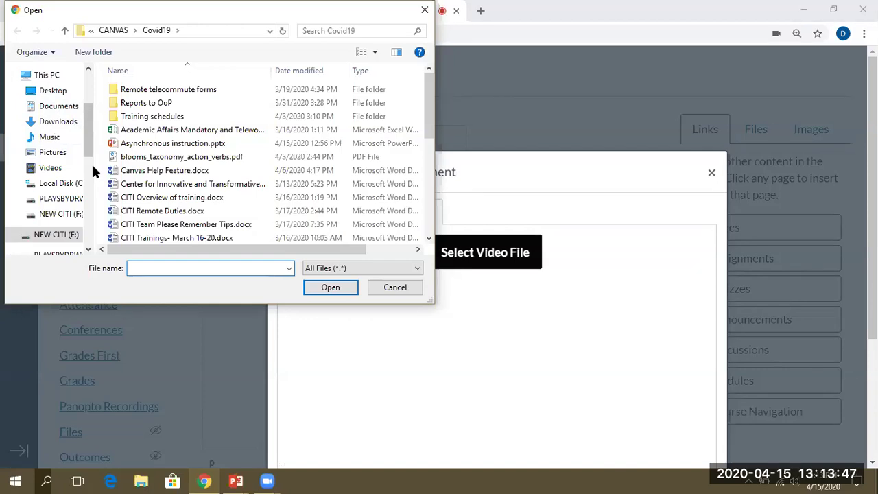
{"action": "left_click", "coordinate": [48, 168]}
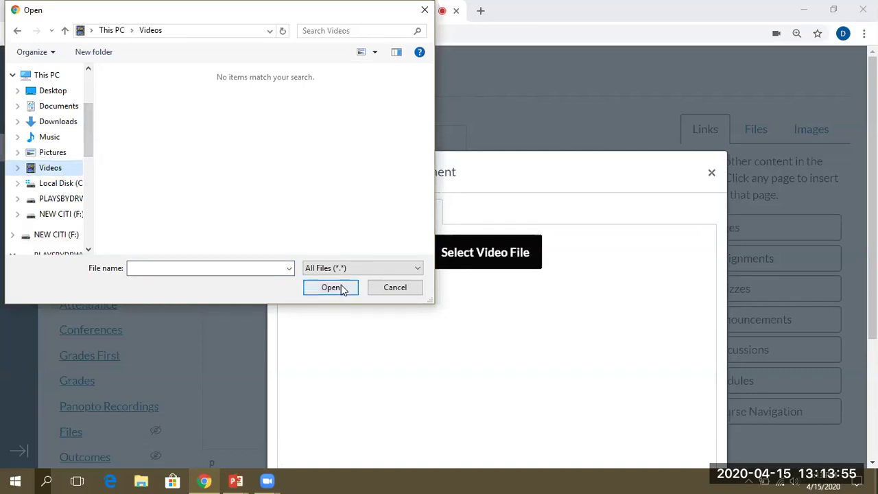
{"action": "left_click", "coordinate": [395, 287]}
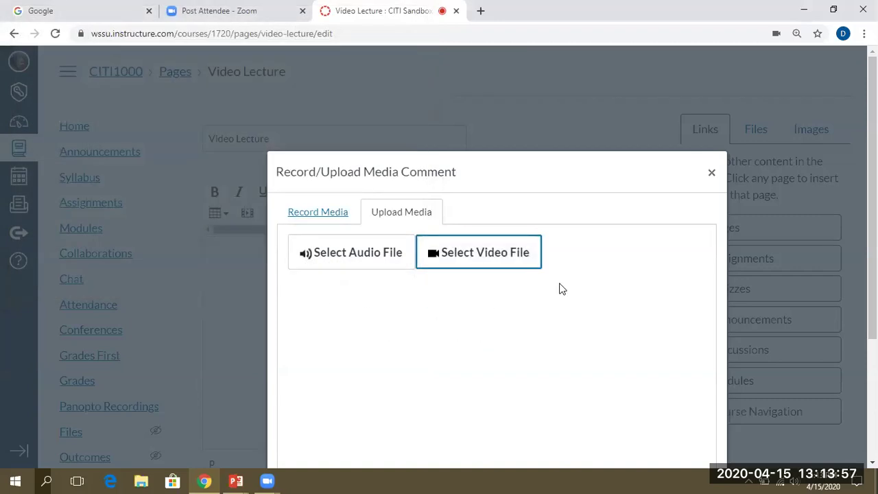
{"action": "left_click", "coordinate": [711, 173]}
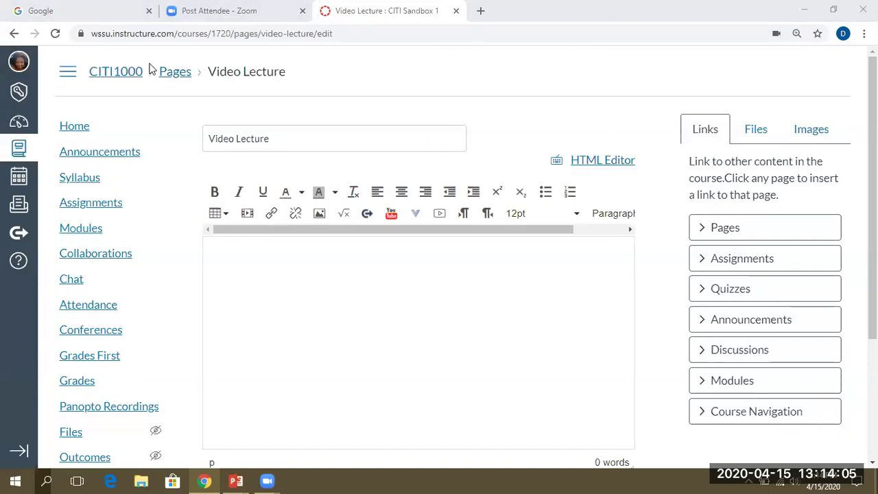
Leave the Video Lecture page editor without saving and return to the course modules.
{"action": "left_click", "coordinate": [69, 228]}
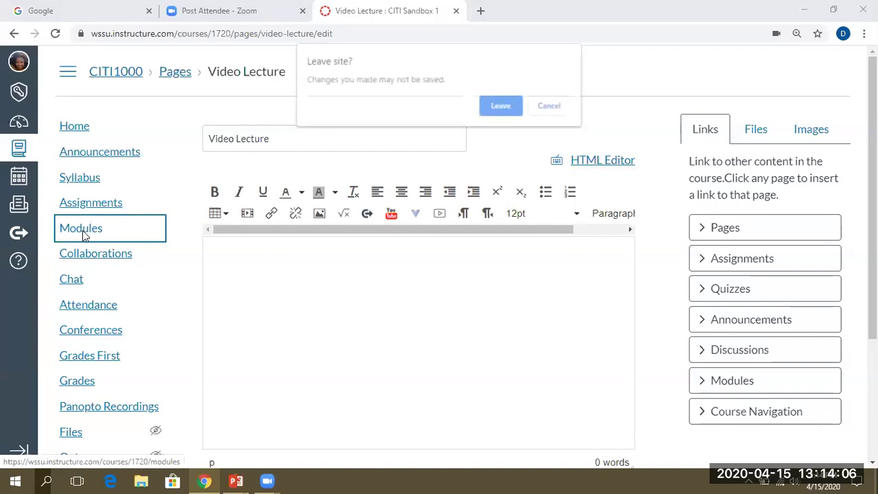
{"action": "left_click", "coordinate": [492, 109]}
{"action": "left_click", "coordinate": [118, 227]}
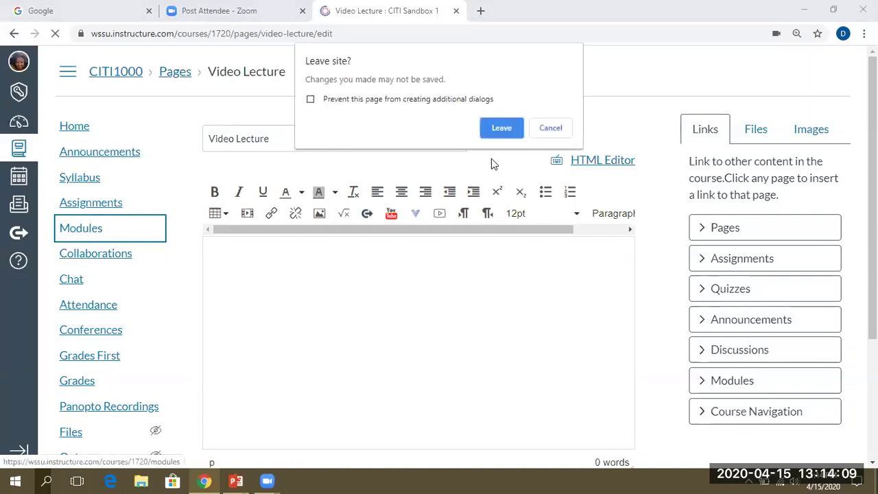
{"action": "left_click", "coordinate": [502, 129]}
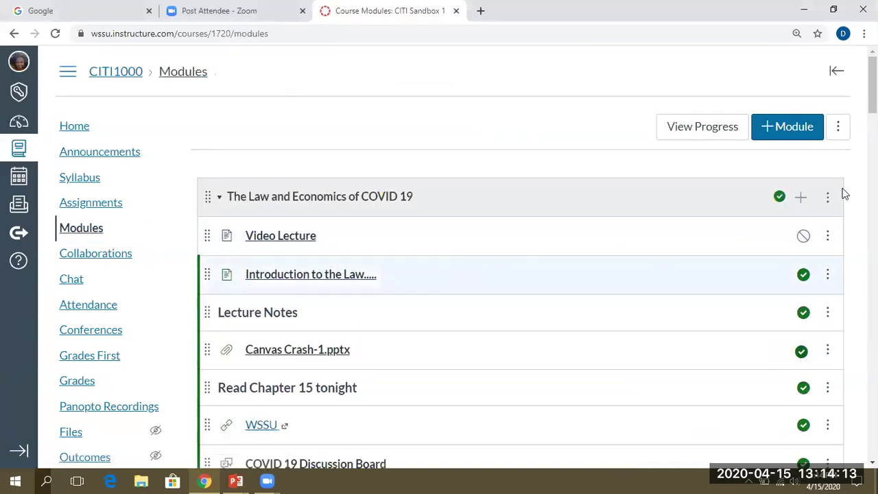
Open the Video of Covid 19 page under Audio Visual Content and briefly play its embedded video.
{"action": "scroll", "coordinate": [521, 274], "scroll_direction": "down", "scroll_amount": 3}
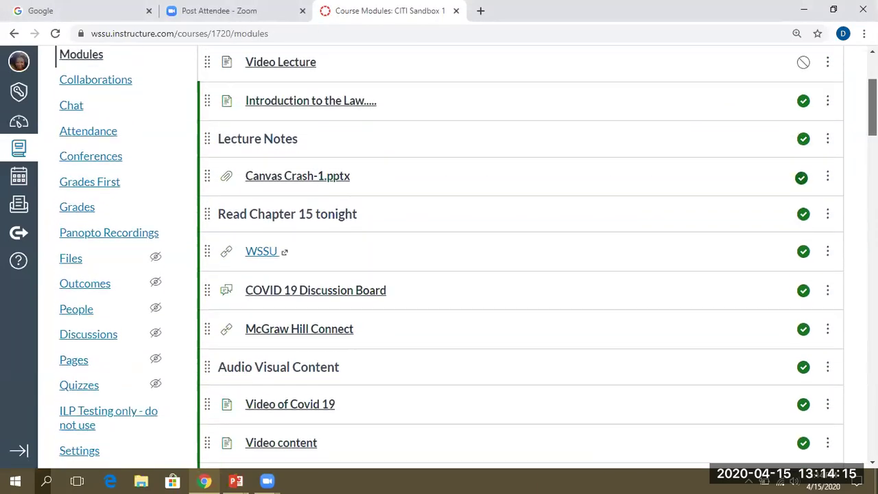
{"action": "scroll", "coordinate": [521, 275], "scroll_direction": "down", "scroll_amount": 1}
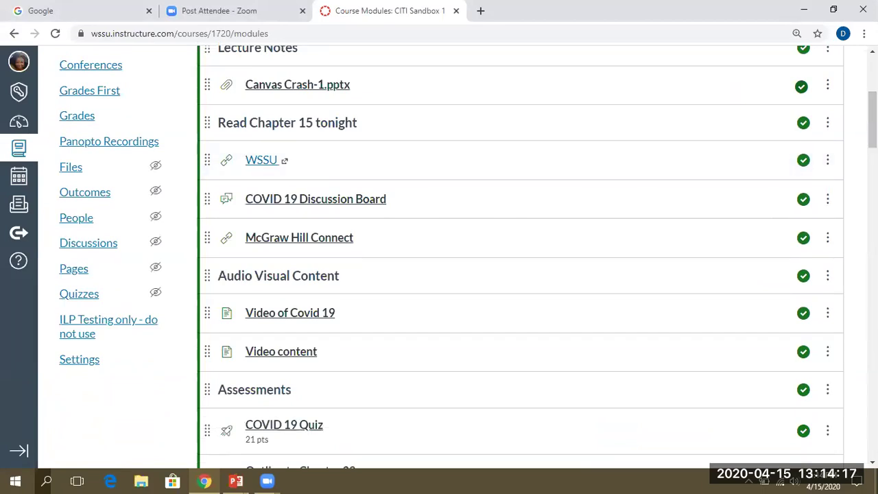
{"action": "scroll", "coordinate": [405, 353], "scroll_direction": "up", "scroll_amount": 1}
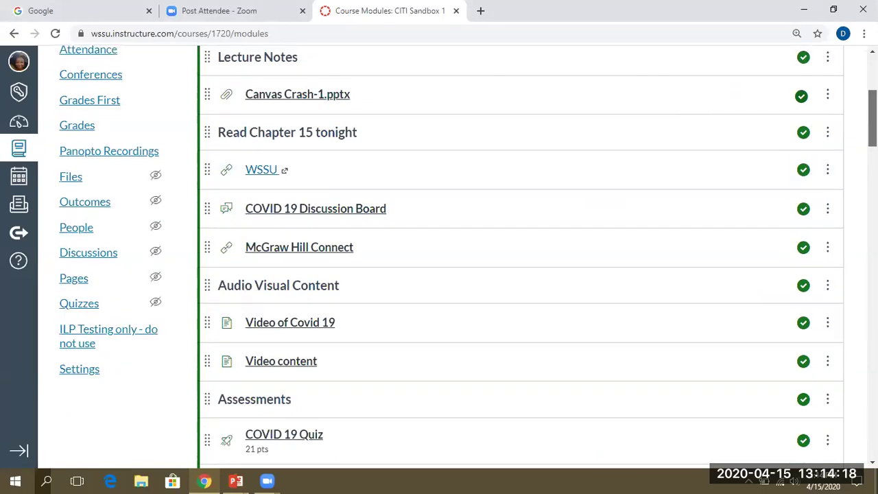
{"action": "left_click", "coordinate": [306, 330]}
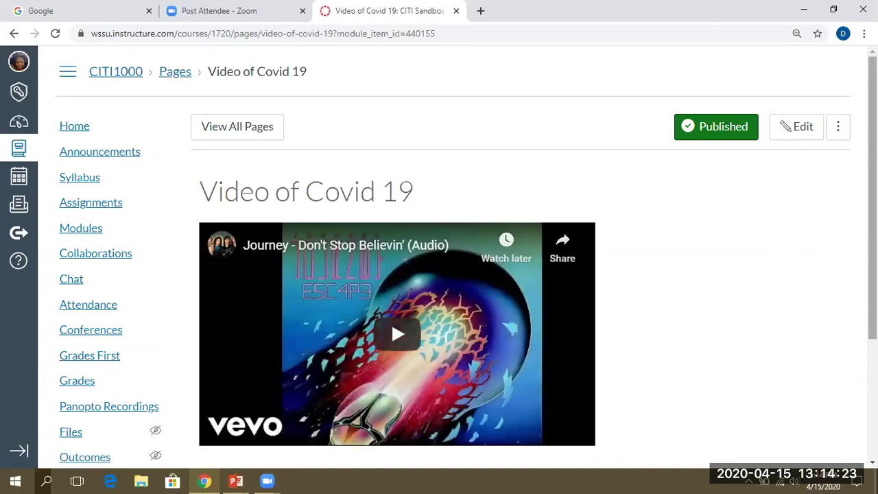
{"action": "scroll", "coordinate": [483, 289], "scroll_direction": "down", "scroll_amount": 1}
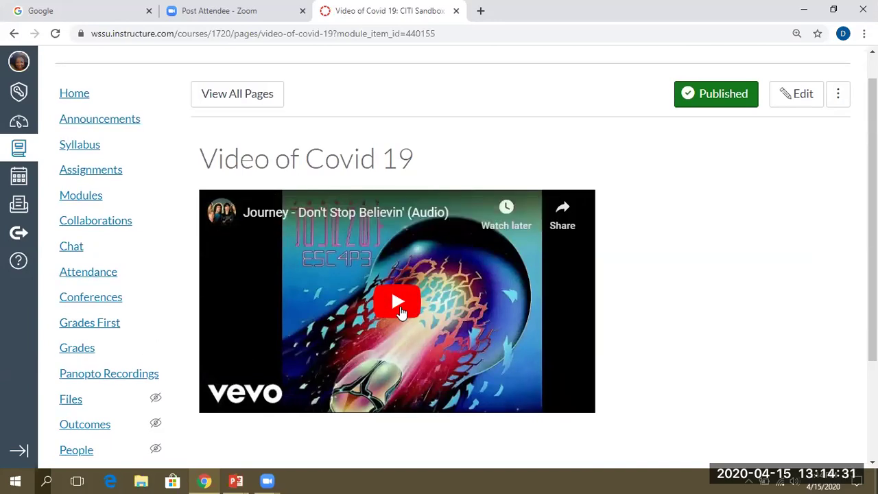
{"action": "left_click", "coordinate": [400, 306]}
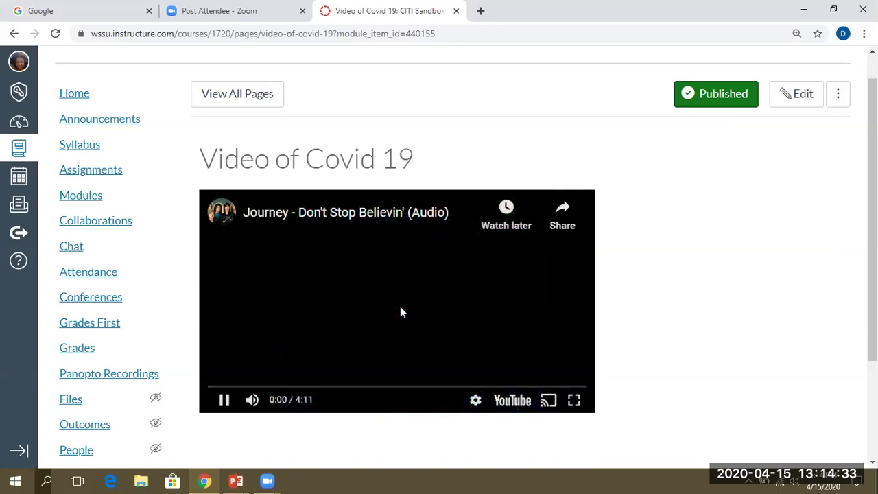
{"action": "left_click", "coordinate": [224, 405]}
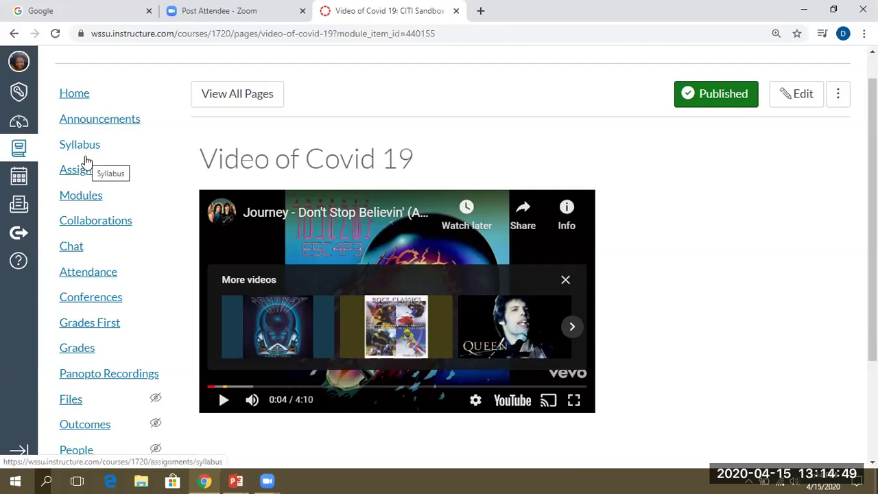
Return to the course modules and add a new page named Video Lecture to The Law and Economics of COVID 19 module.
{"action": "left_click", "coordinate": [87, 195]}
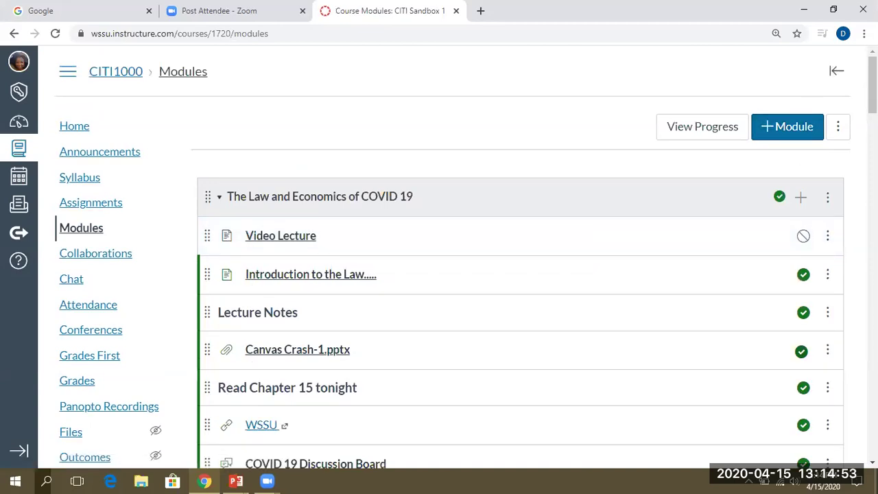
{"action": "scroll", "coordinate": [522, 275], "scroll_direction": "down", "scroll_amount": 1}
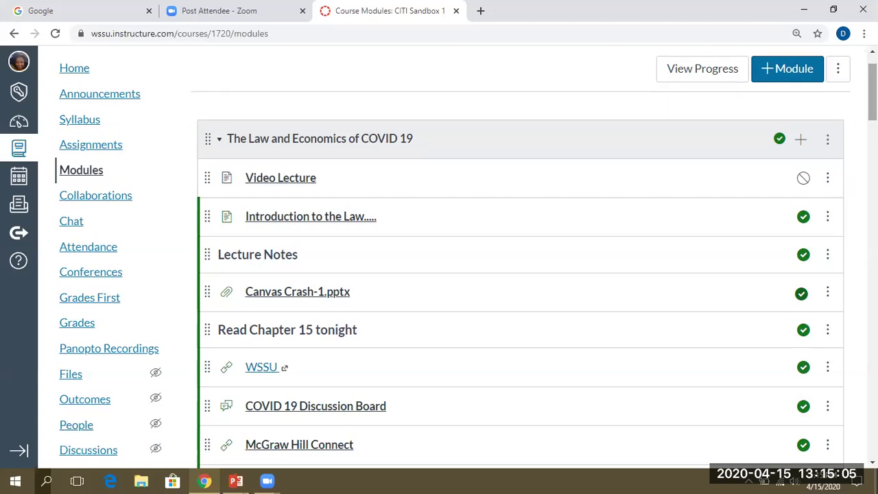
{"action": "left_click", "coordinate": [700, 63]}
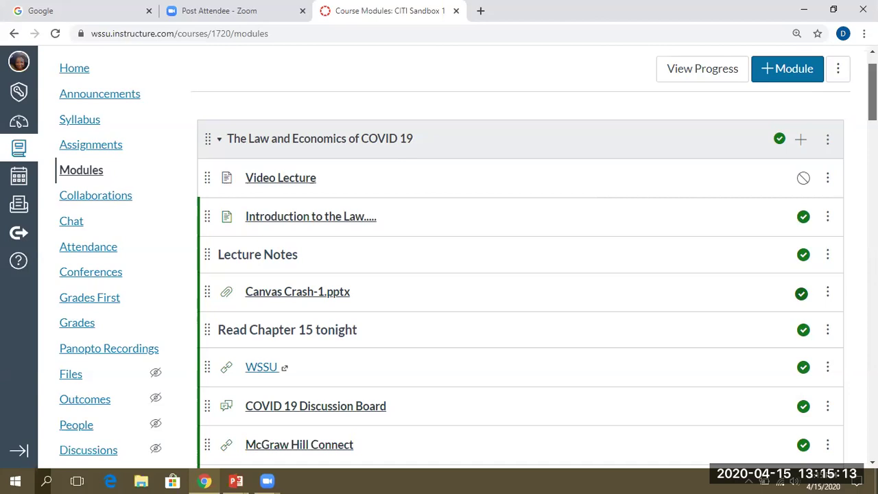
{"action": "scroll", "coordinate": [466, 258], "scroll_direction": "up", "scroll_amount": 1}
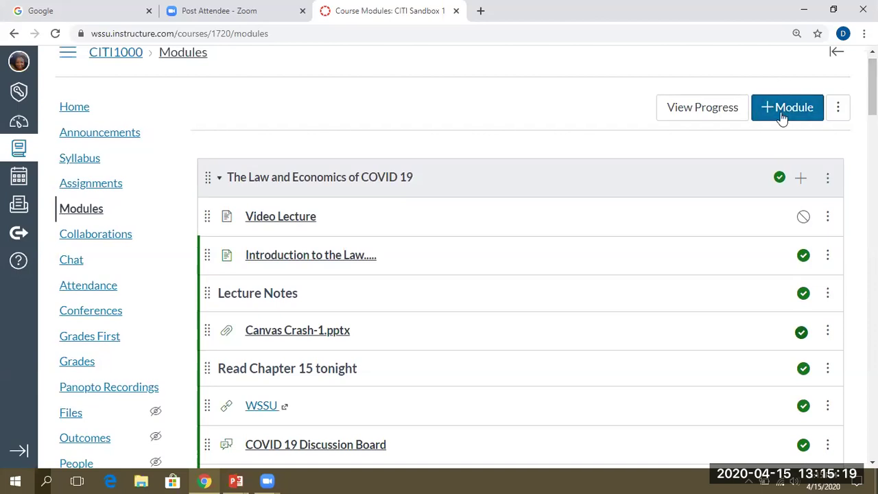
{"action": "left_click", "coordinate": [800, 180]}
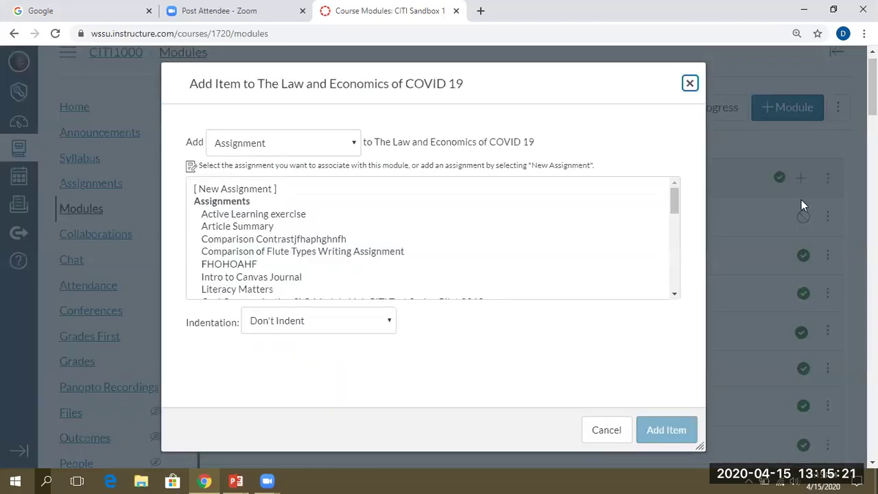
{"action": "left_click", "coordinate": [358, 143]}
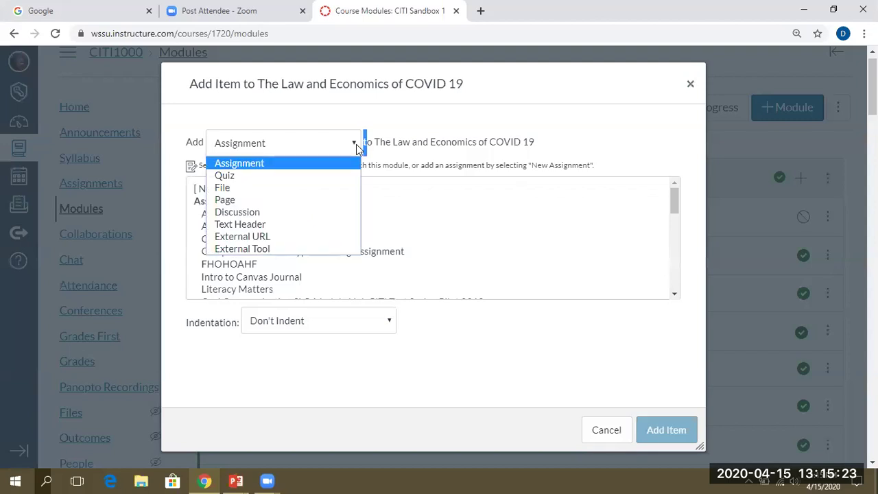
{"action": "left_click", "coordinate": [307, 201]}
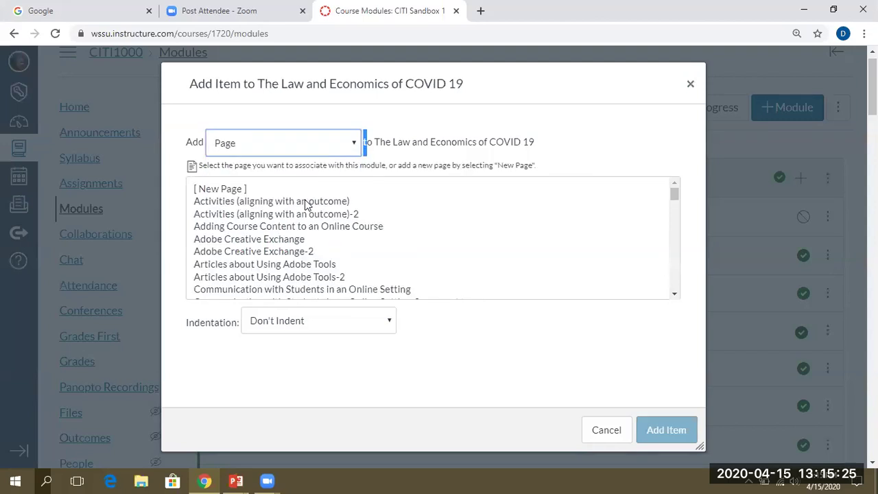
{"action": "left_click", "coordinate": [238, 189]}
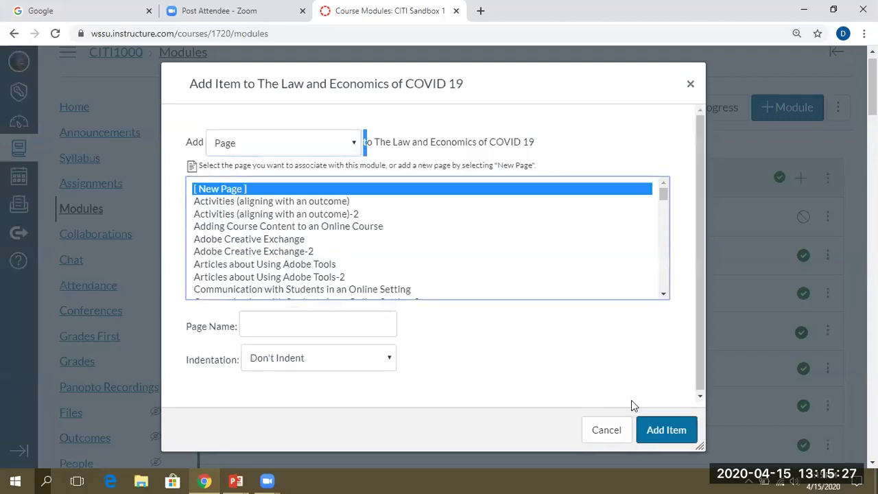
{"action": "left_click", "coordinate": [290, 334]}
{"action": "type", "text": "Video Lecture"}
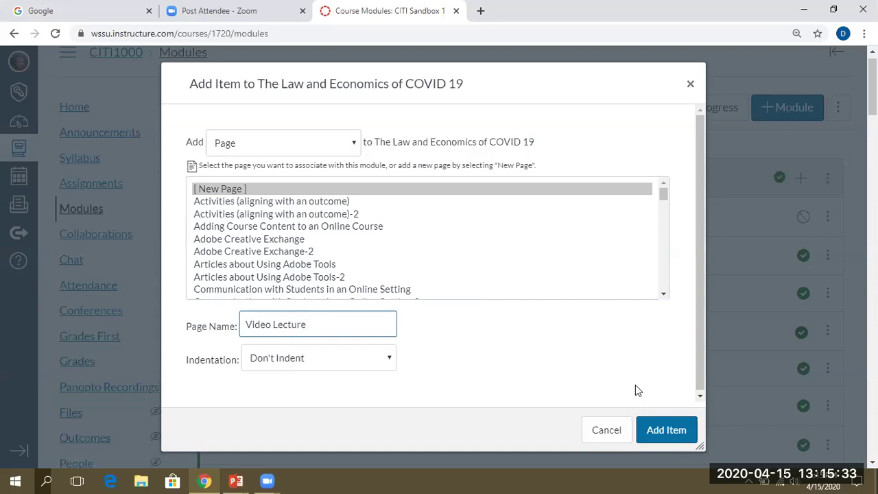
{"action": "left_click", "coordinate": [669, 430]}
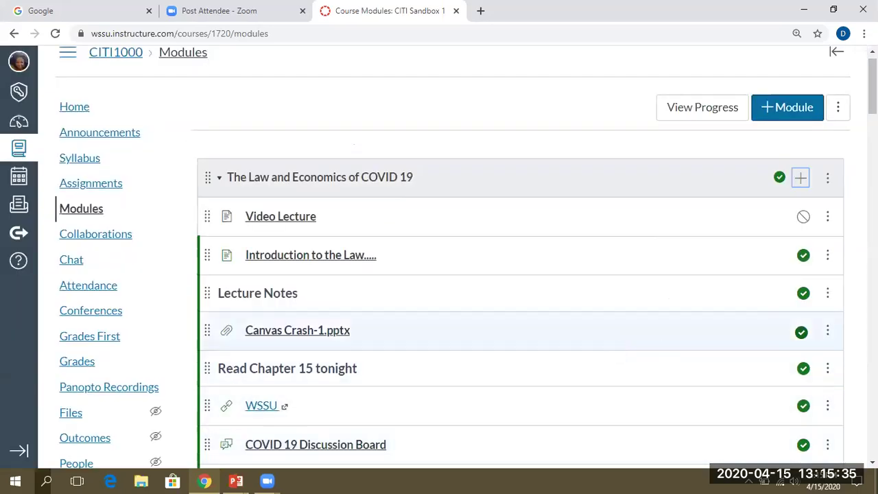
Move the new Video Lecture page from the end of the COVID 19 module to its first position and open it.
{"action": "scroll", "coordinate": [392, 226], "scroll_direction": "down", "scroll_amount": 5}
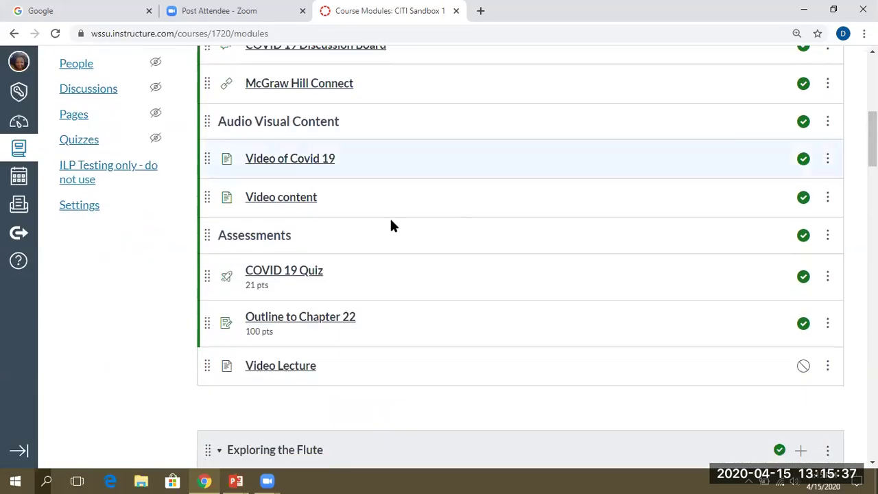
{"action": "left_click_drag", "start_coordinate": [209, 368], "coordinate": [255, 219]}
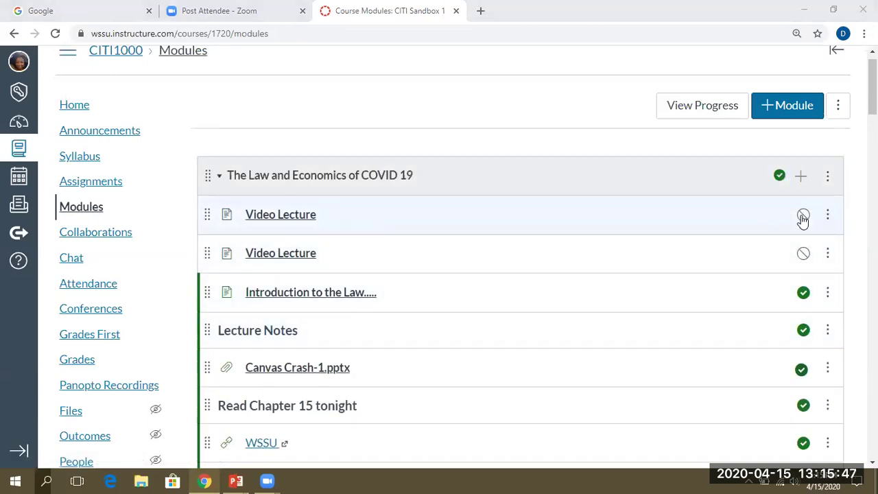
{"action": "left_click", "coordinate": [265, 217]}
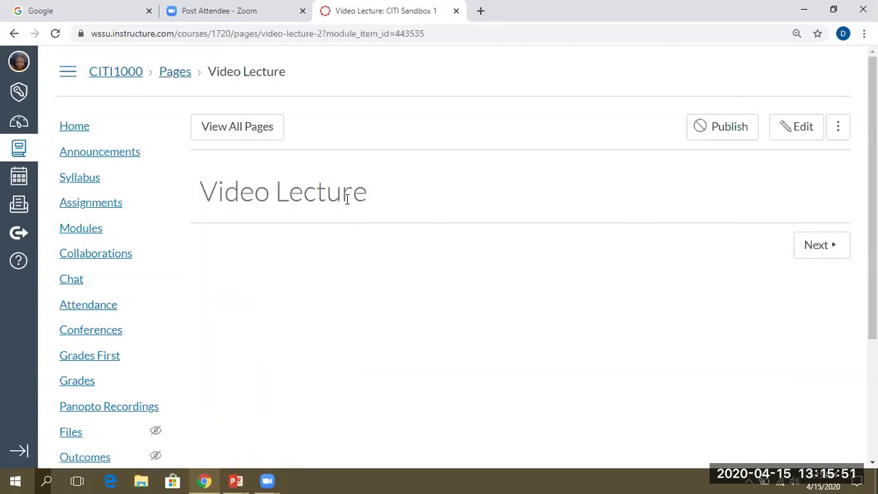
Open the page for editing, record a webcam video of about 11 seconds as a media comment, and save the recording.
{"action": "left_click", "coordinate": [796, 132]}
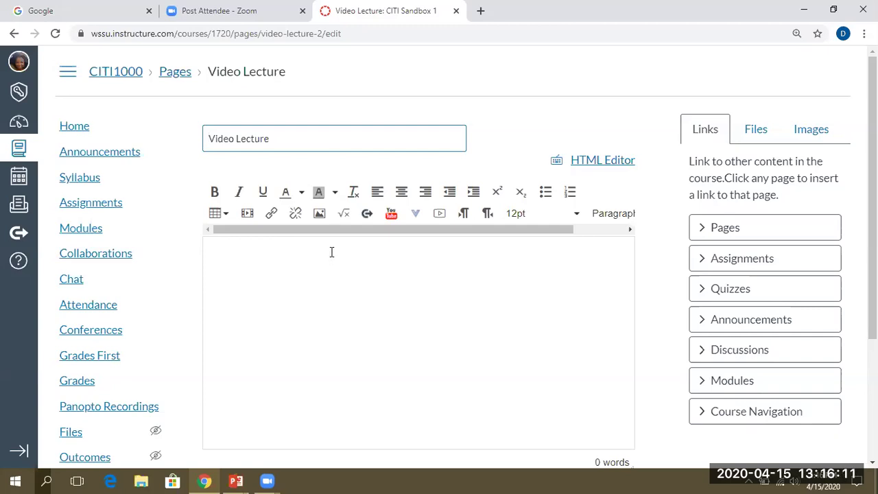
{"action": "left_click", "coordinate": [440, 215]}
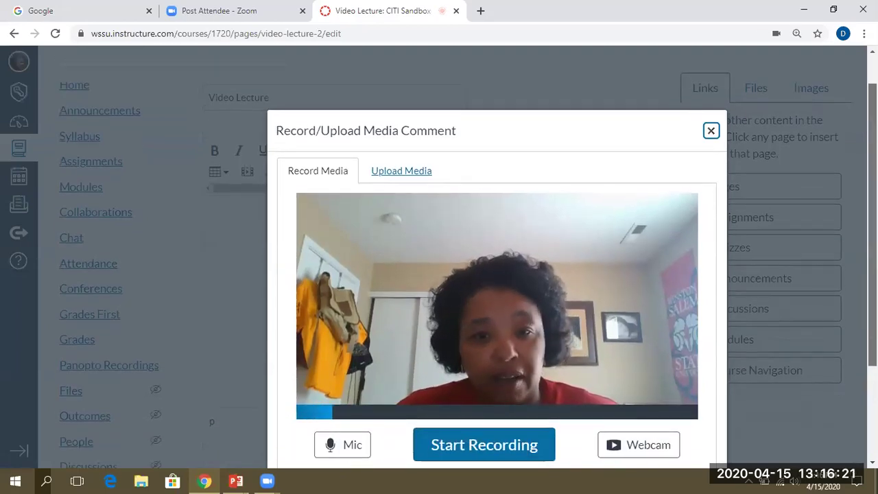
{"action": "left_click", "coordinate": [469, 446]}
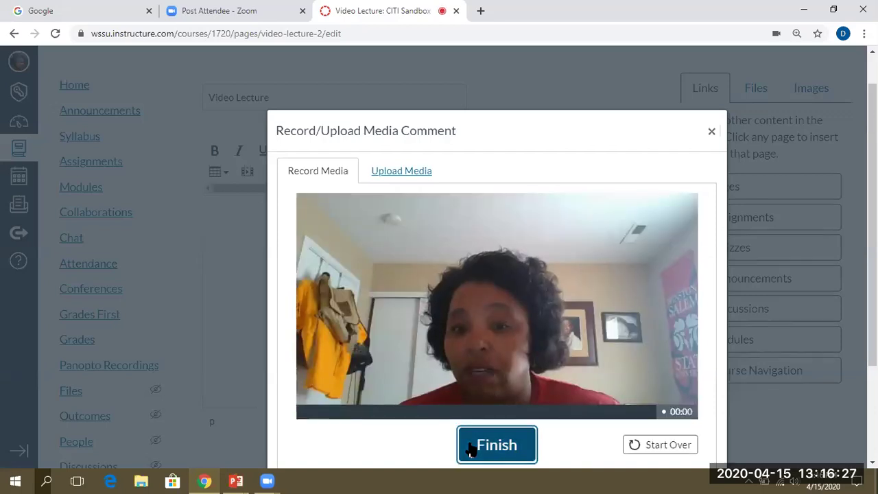
{"action": "left_click", "coordinate": [519, 450]}
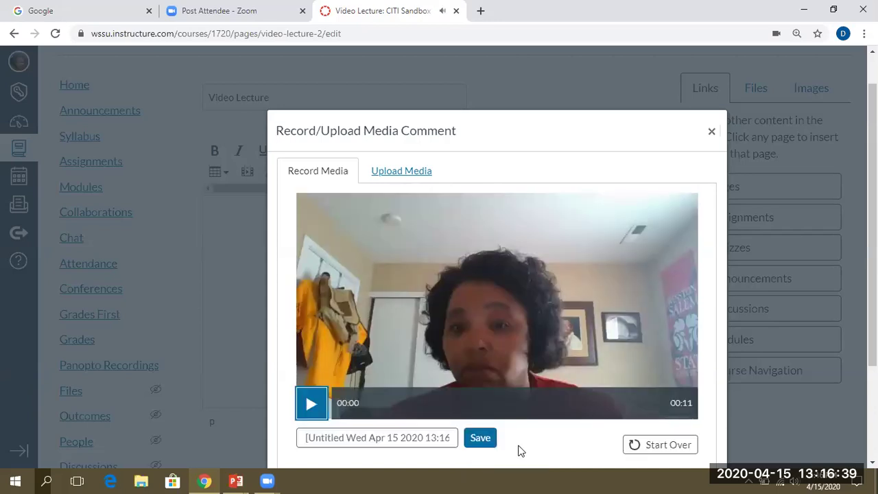
{"action": "left_click", "coordinate": [482, 441]}
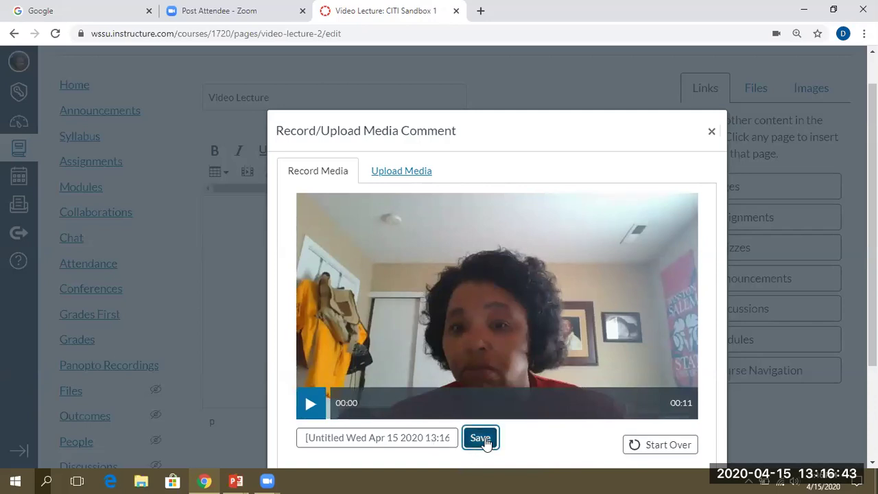
Save a copy of the recorded video to the computer's Desktop as a WEBM file, keeping the suggested file name.
{"action": "left_click", "coordinate": [447, 351]}
{"action": "right_click", "coordinate": [447, 350]}
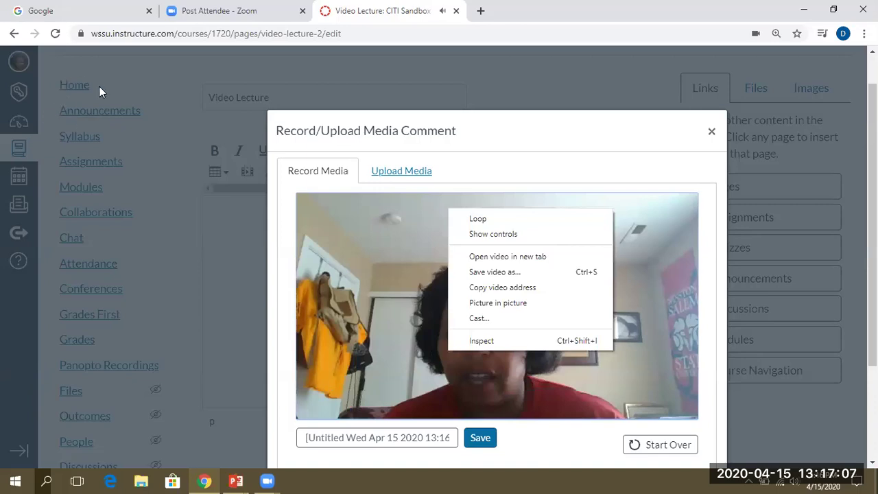
{"action": "key", "text": "ctrl+s"}
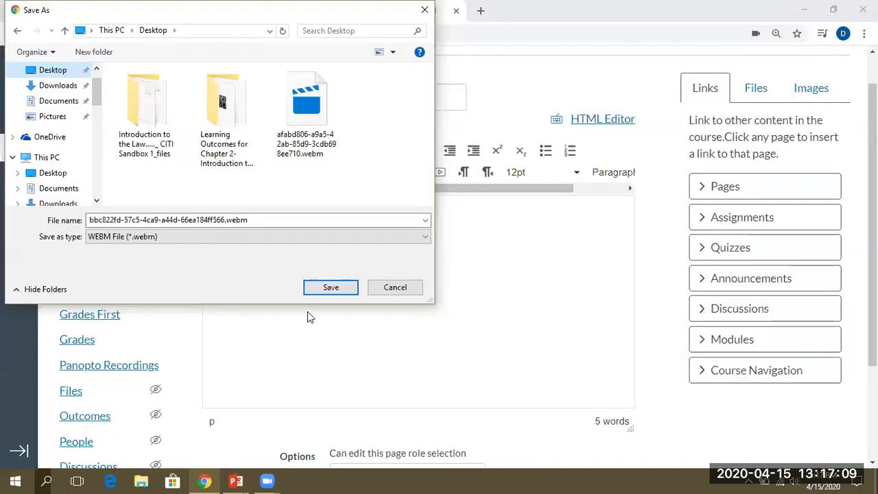
{"action": "left_click", "coordinate": [161, 219]}
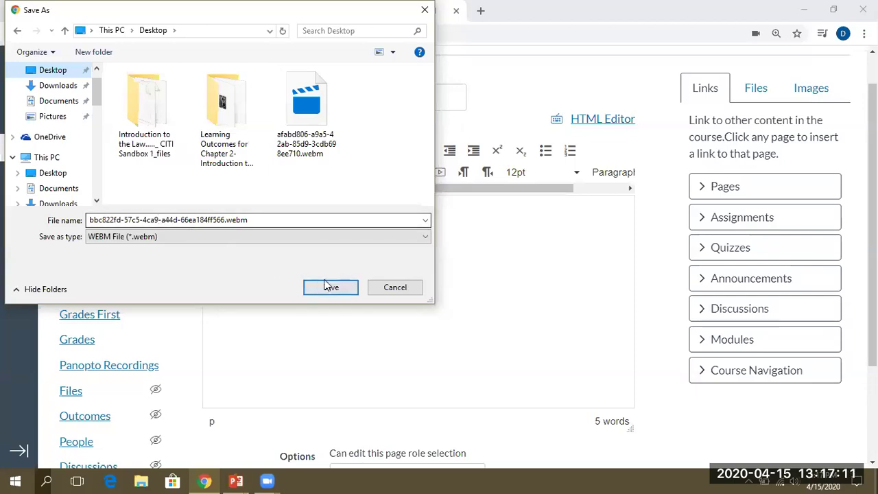
{"action": "left_click", "coordinate": [343, 288]}
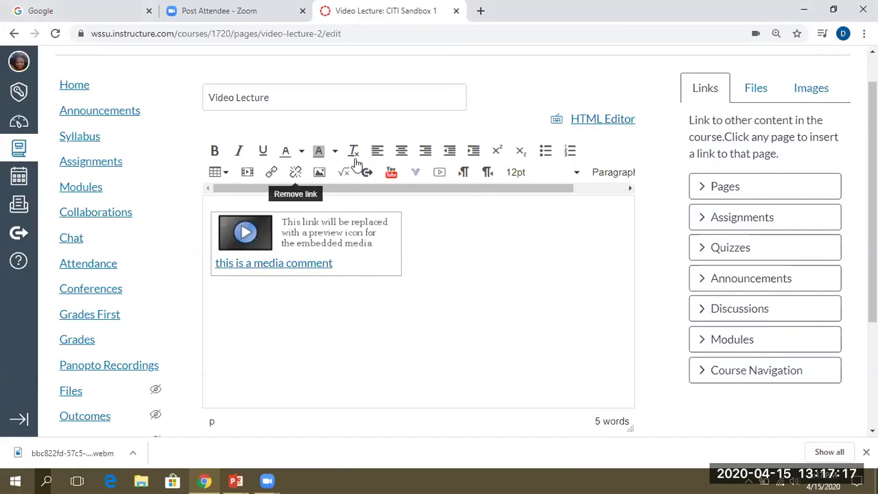
Save and publish the Video Lecture page with its embedded media comment.
{"action": "scroll", "coordinate": [873, 206], "scroll_direction": "up", "scroll_amount": 2}
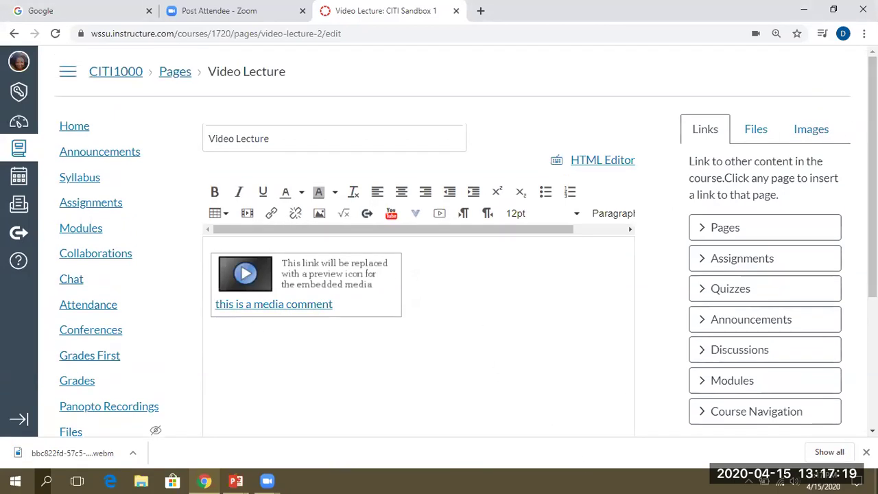
{"action": "scroll", "coordinate": [558, 417], "scroll_direction": "down", "scroll_amount": 3}
{"action": "left_click", "coordinate": [571, 399]}
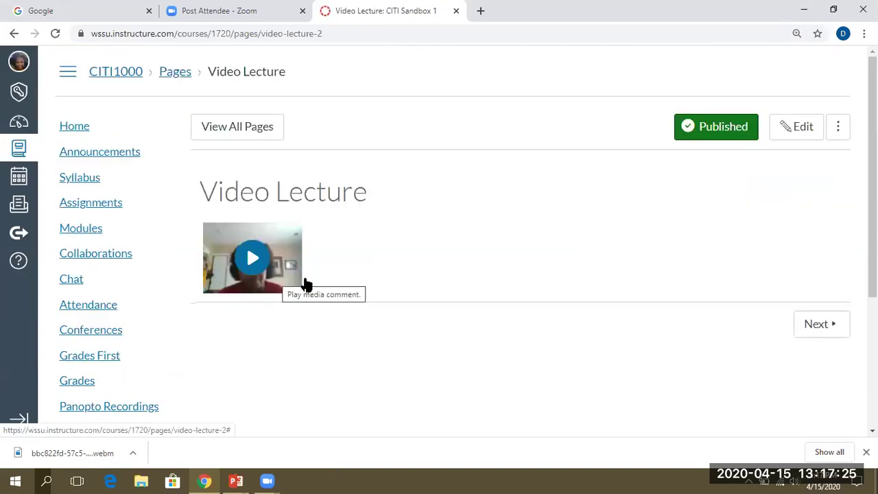
Play the recorded video on the published Video Lecture page and pause it near the end.
{"action": "left_click", "coordinate": [251, 261]}
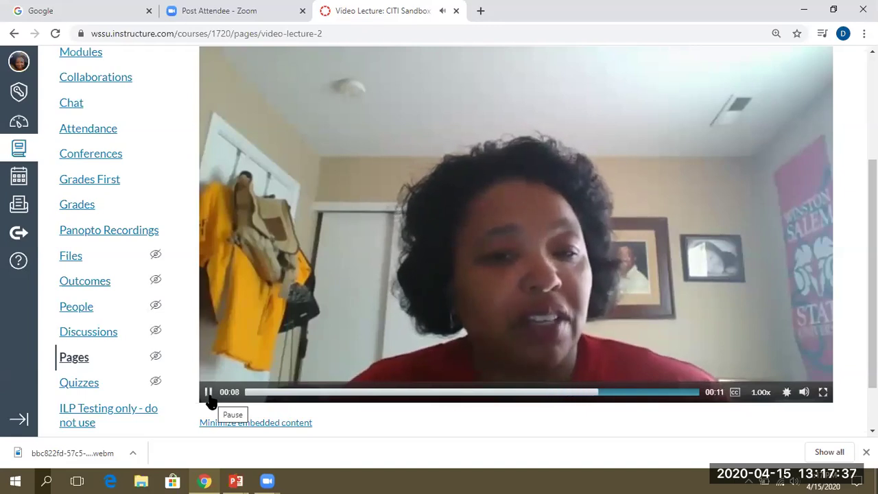
{"action": "left_click", "coordinate": [210, 395]}
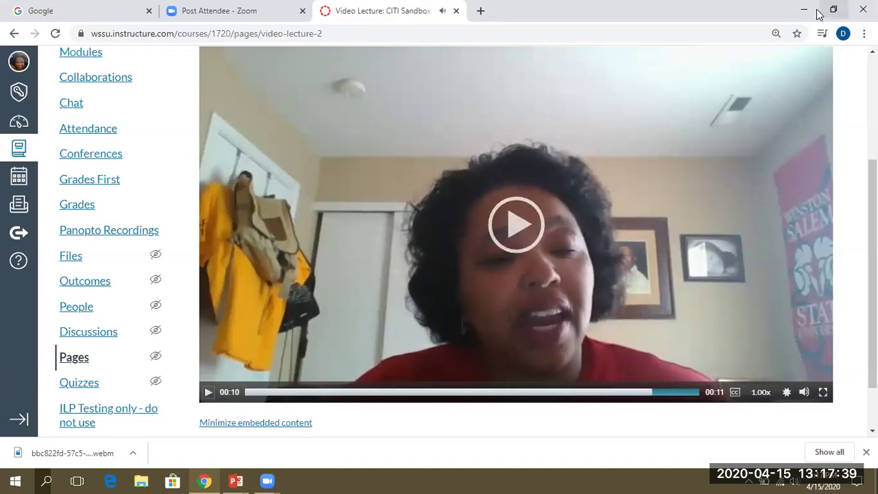
{"action": "left_click_drag", "start_coordinate": [873, 274], "coordinate": [873, 171]}
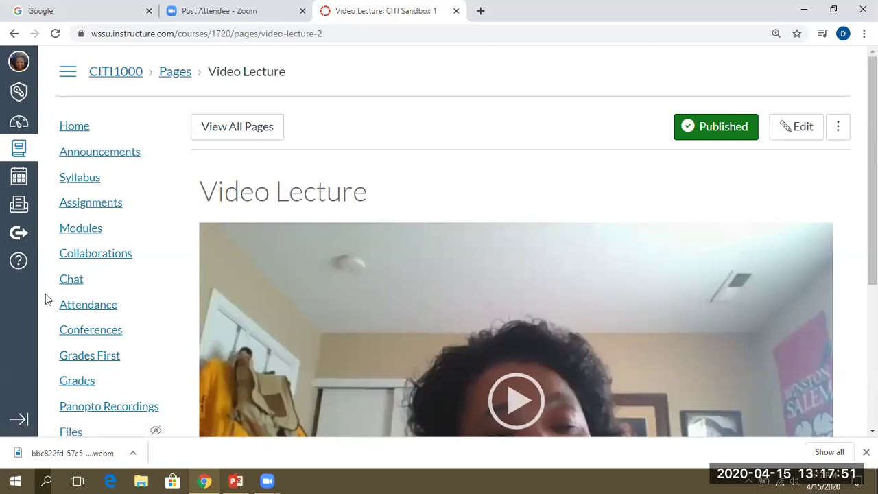
Open the unpublished Video Lecture page from the course modules for editing and look at the video file upload option without choosing a file.
{"action": "left_click", "coordinate": [92, 231]}
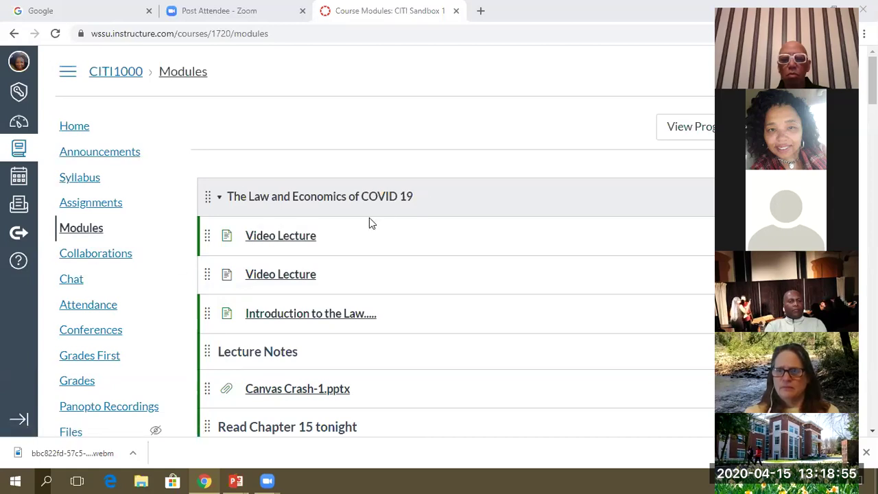
{"action": "left_click", "coordinate": [287, 275]}
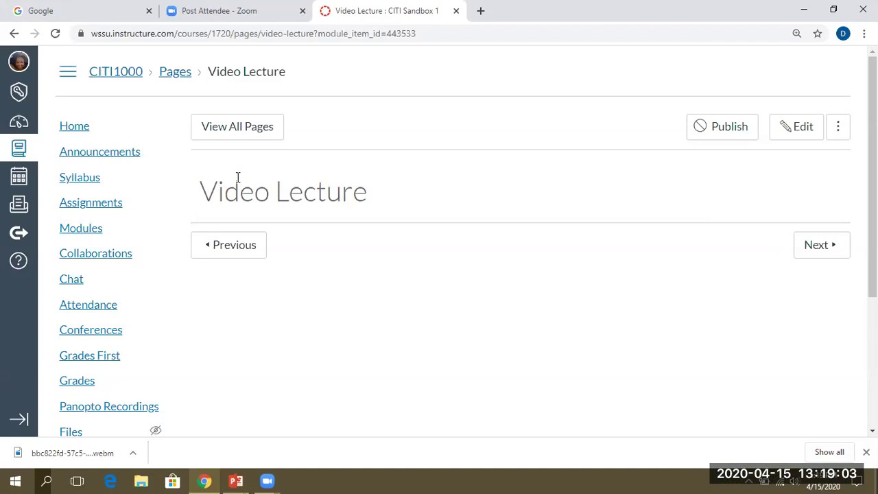
{"action": "left_click", "coordinate": [796, 130]}
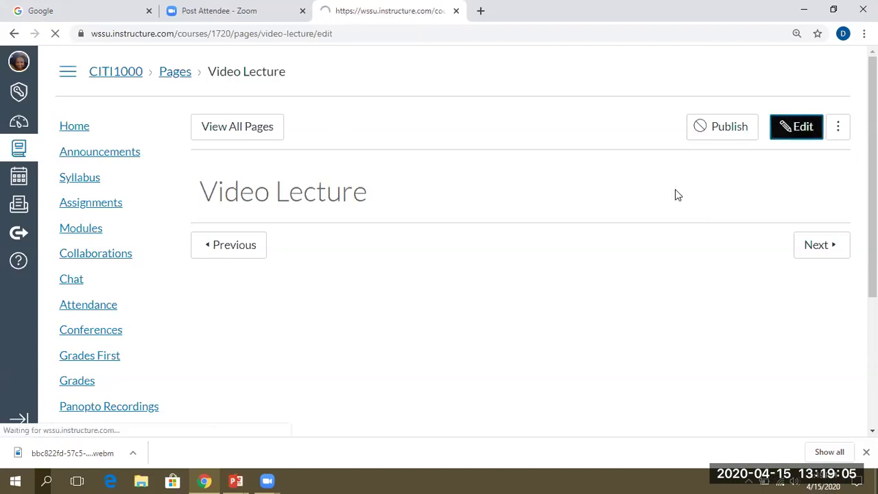
{"action": "left_click", "coordinate": [439, 214]}
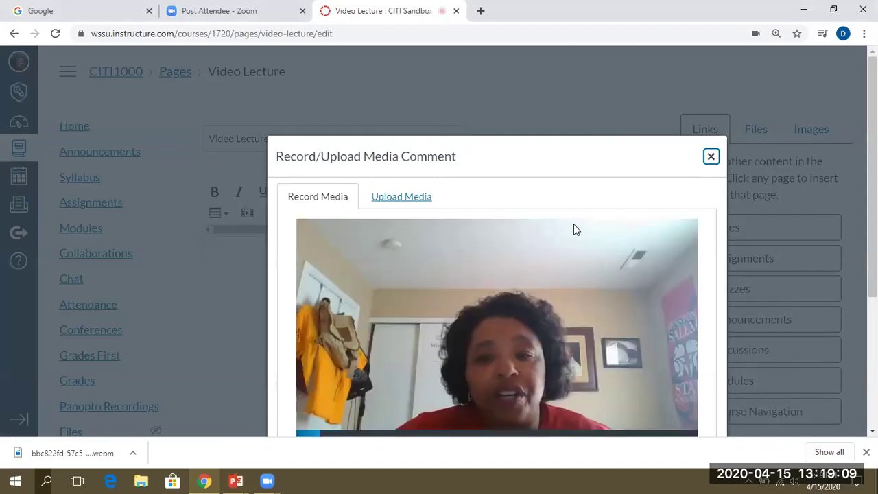
{"action": "left_click", "coordinate": [405, 200]}
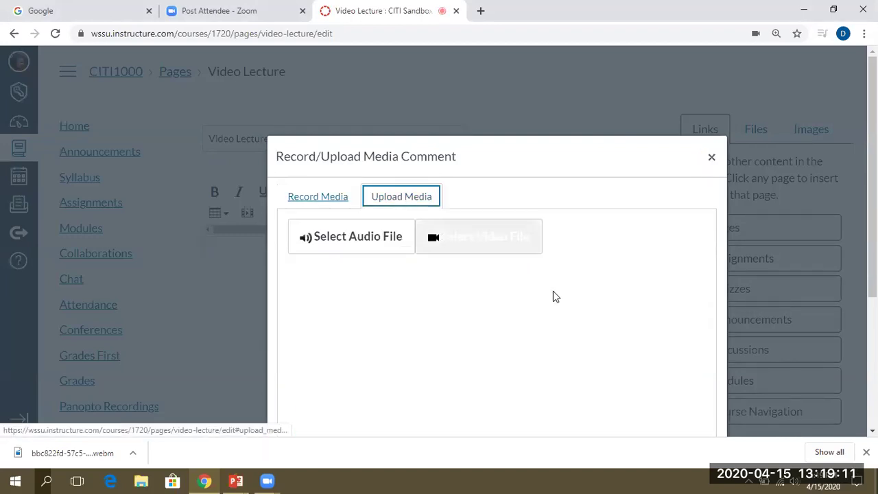
{"action": "left_click", "coordinate": [446, 242]}
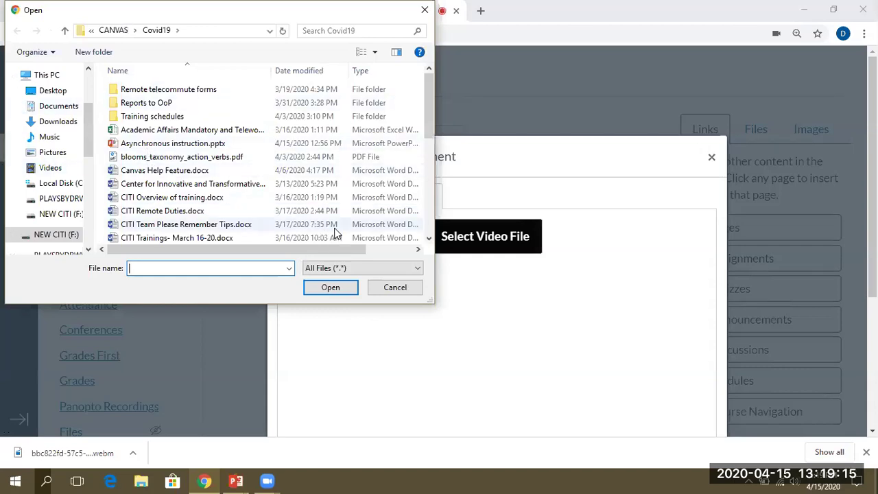
{"action": "left_click", "coordinate": [395, 287]}
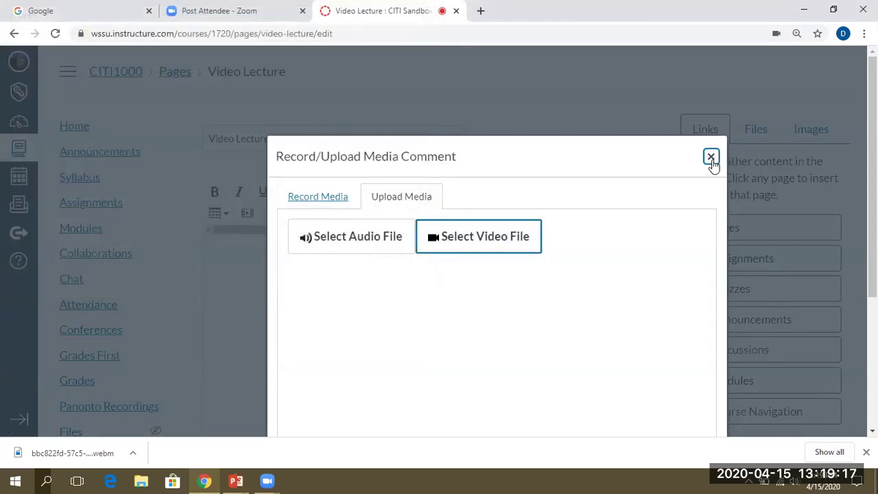
{"action": "left_click", "coordinate": [711, 157]}
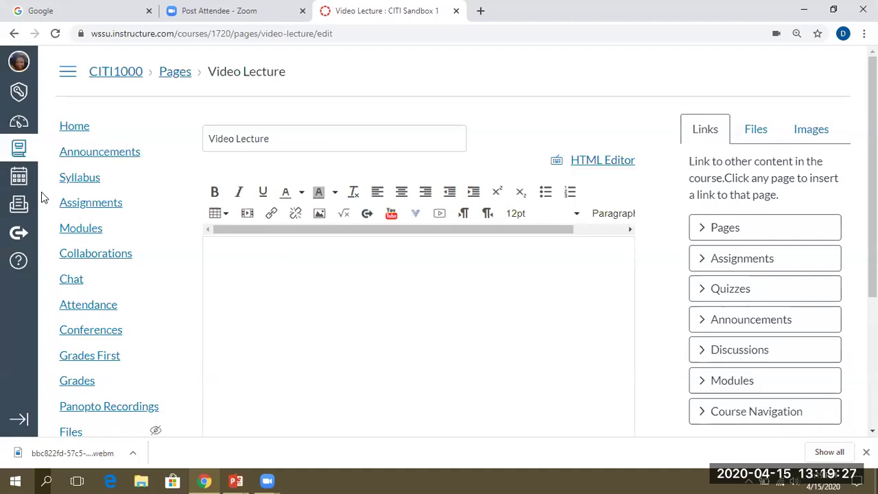
Leave the Video Lecture page editor without saving and return to the course's module list.
{"action": "left_click", "coordinate": [94, 207]}
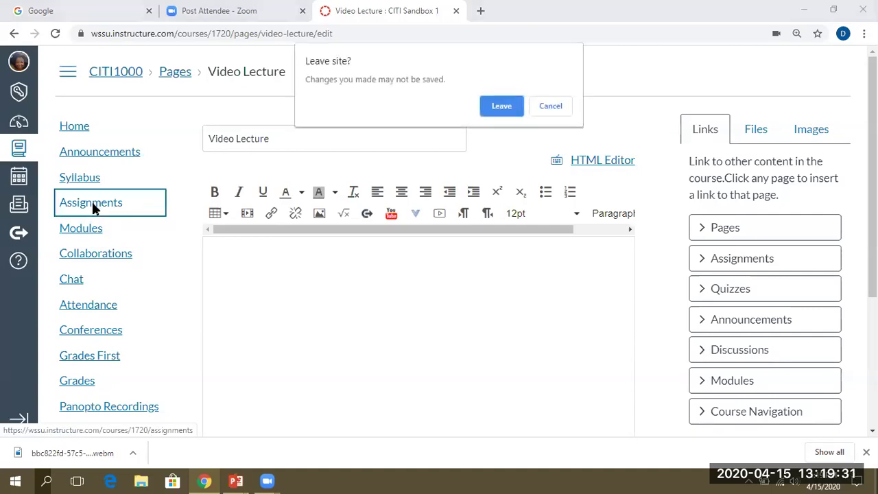
{"action": "left_click", "coordinate": [545, 106]}
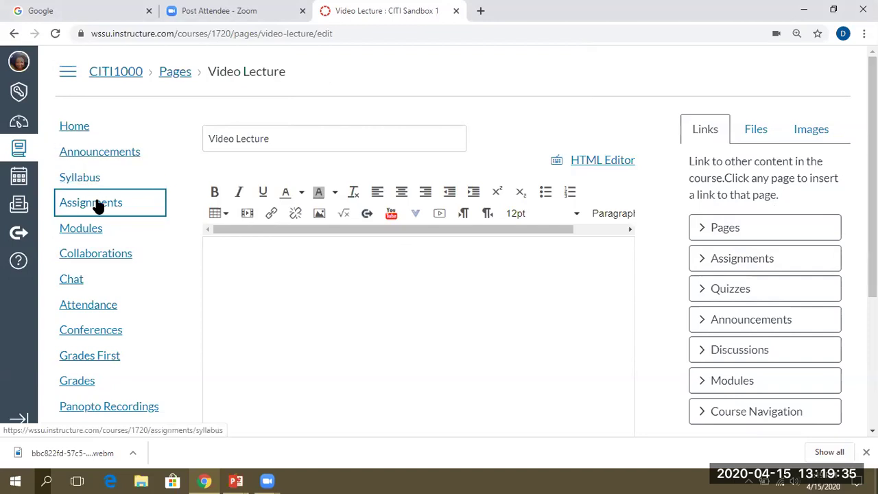
{"action": "left_click", "coordinate": [87, 234]}
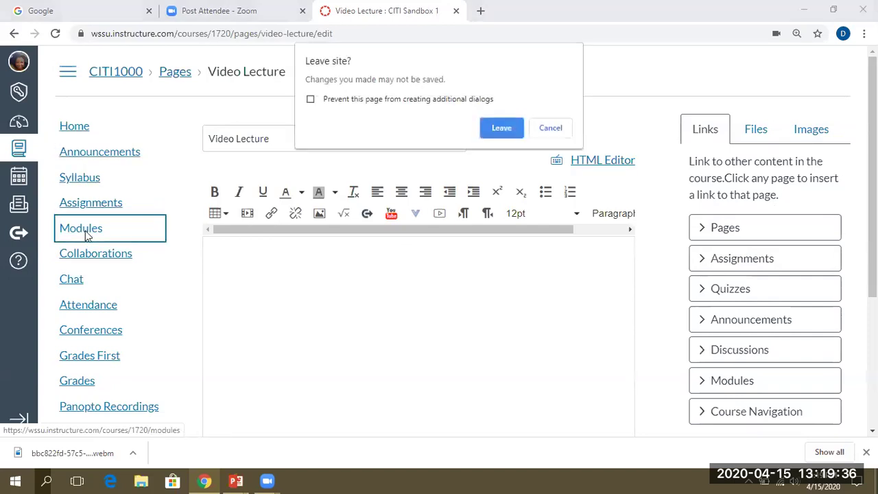
{"action": "left_click", "coordinate": [500, 129]}
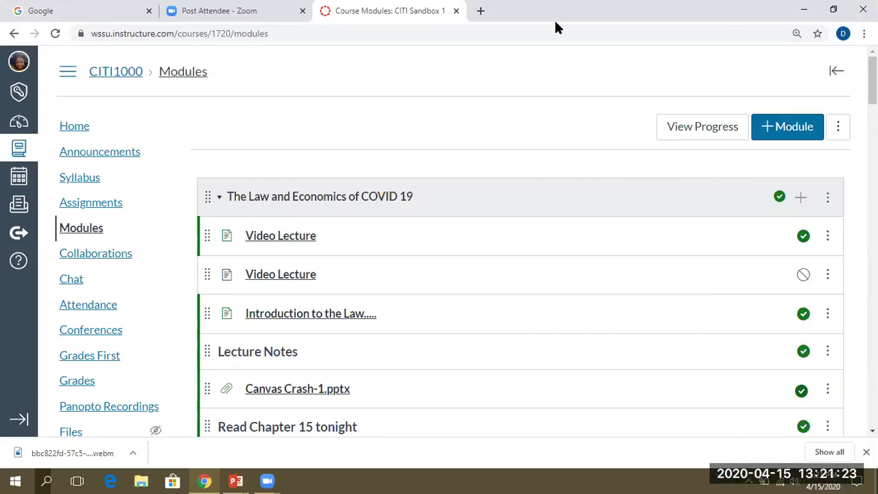
{"action": "left_click", "coordinate": [100, 233]}
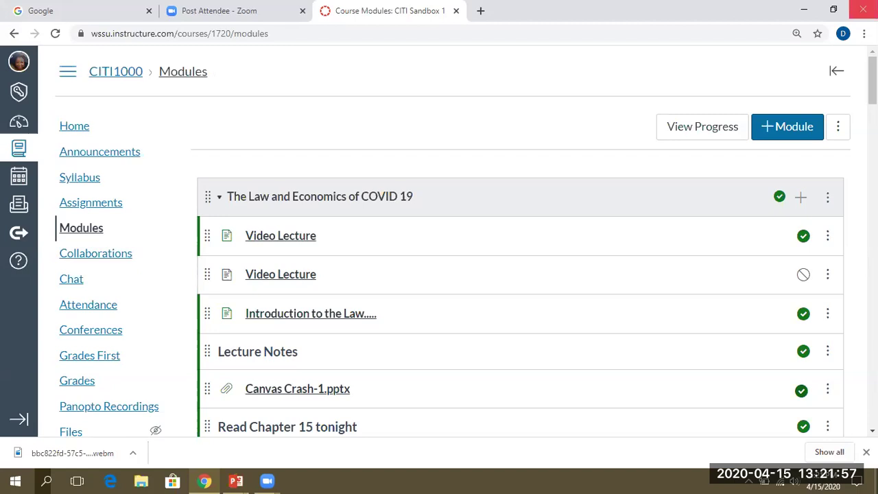
View the Module Instructions and Learning Outcomes page and the Read Chapter 22 page in the Exploring the Flute module.
{"action": "scroll", "coordinate": [522, 275], "scroll_direction": "down", "scroll_amount": 15}
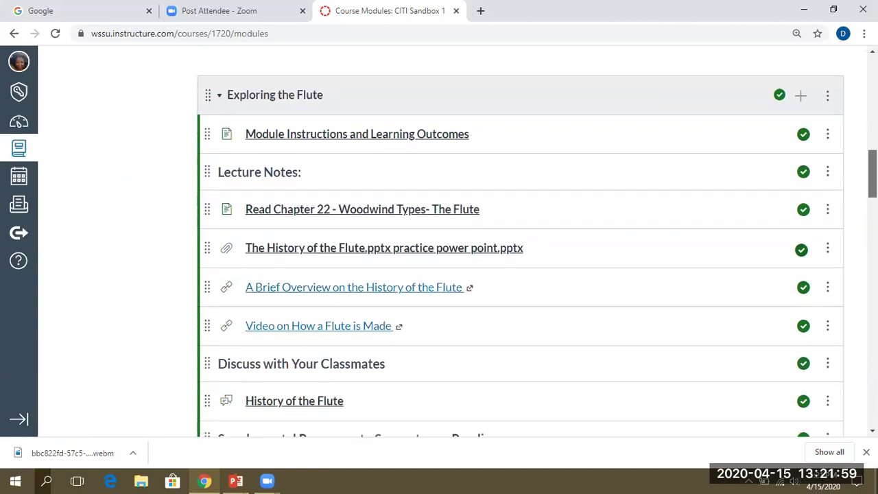
{"action": "scroll", "coordinate": [522, 274], "scroll_direction": "down", "scroll_amount": 1}
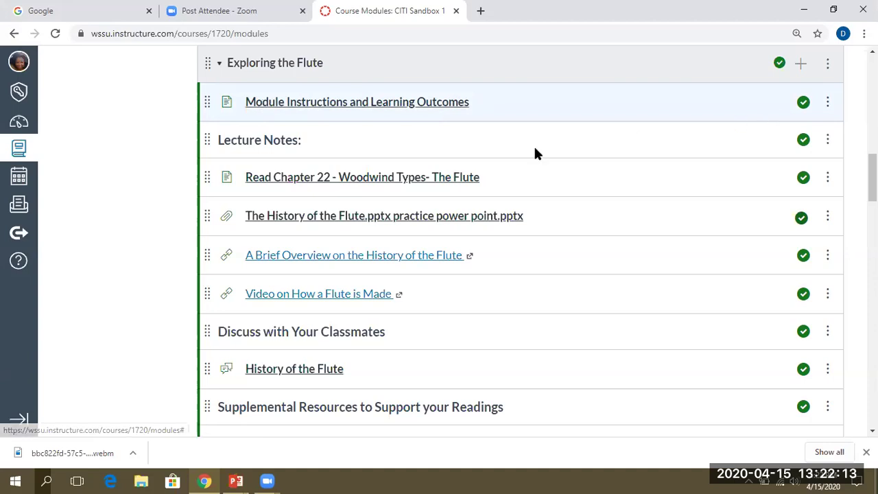
{"action": "left_click", "coordinate": [325, 109]}
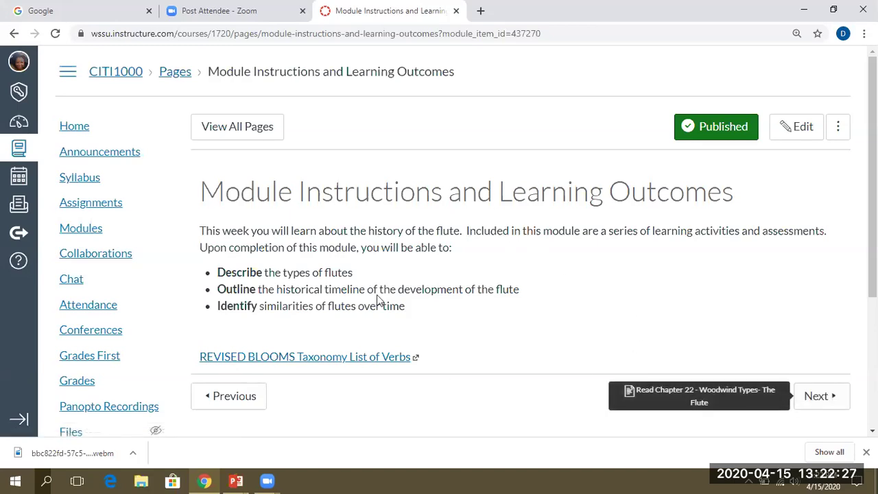
{"action": "left_click", "coordinate": [820, 405]}
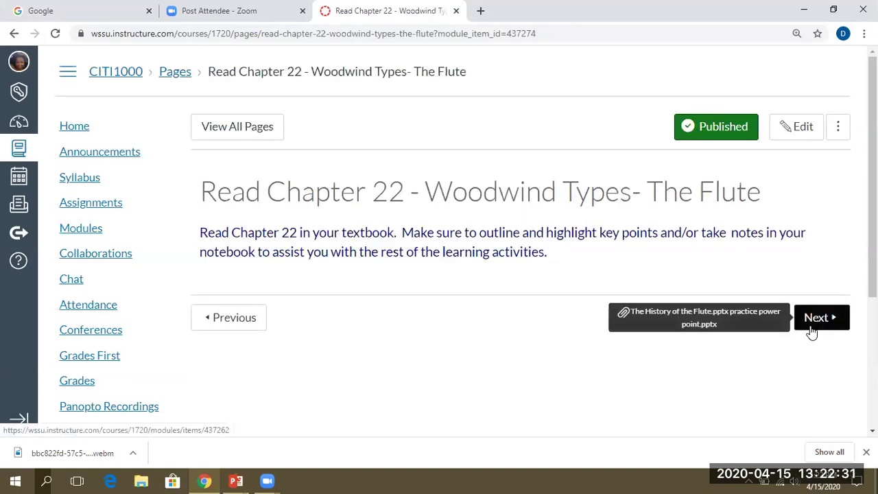
{"action": "left_click", "coordinate": [229, 317]}
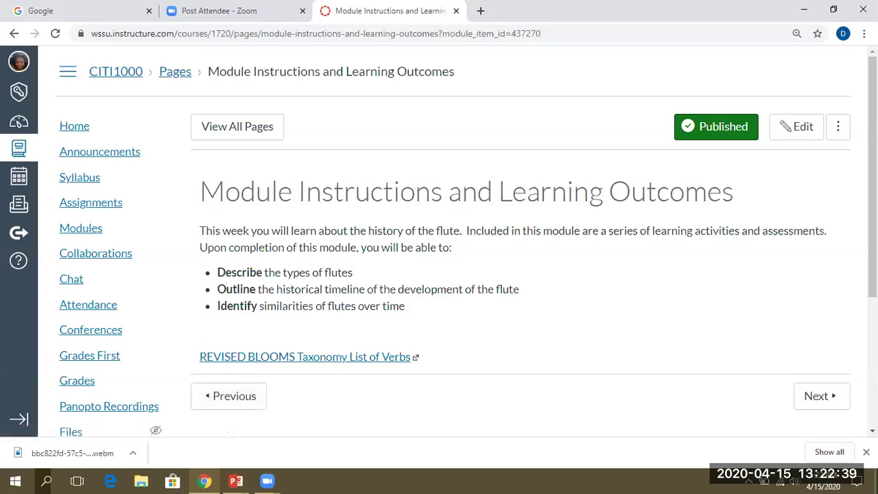
{"action": "left_click", "coordinate": [827, 403]}
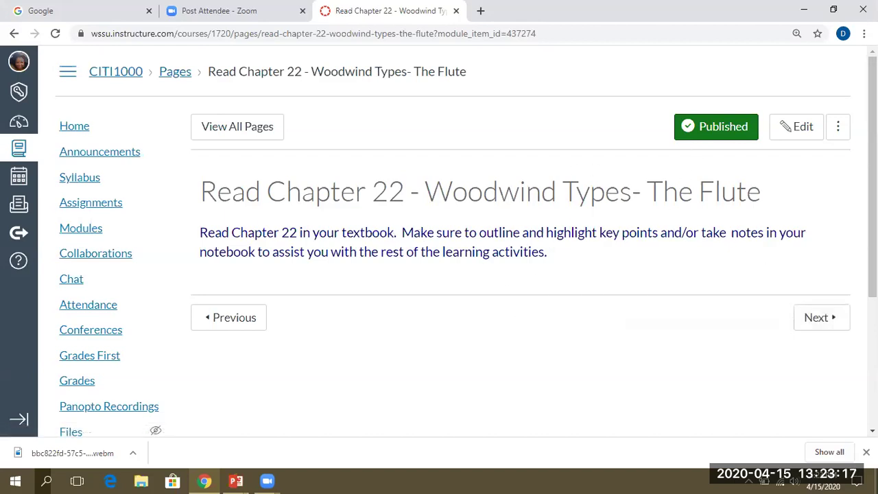
Go to the module's The History of the Flute PowerPoint file and look through its slides in the preview.
{"action": "left_click", "coordinate": [817, 318]}
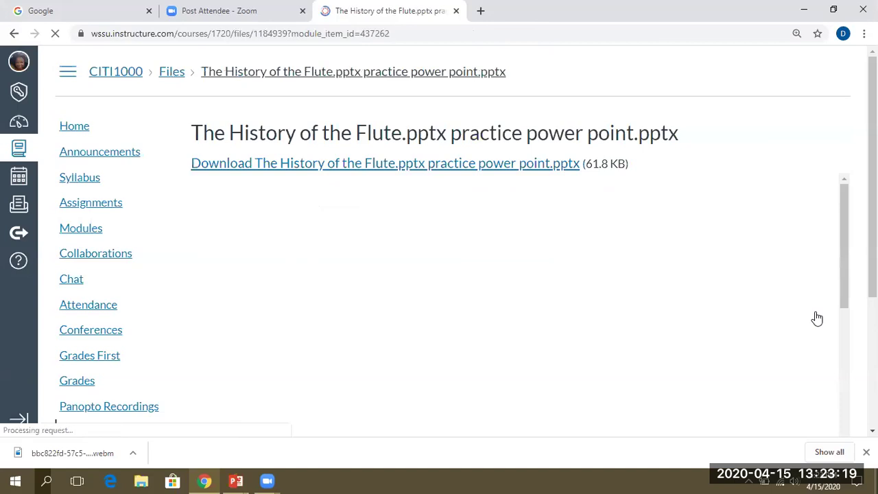
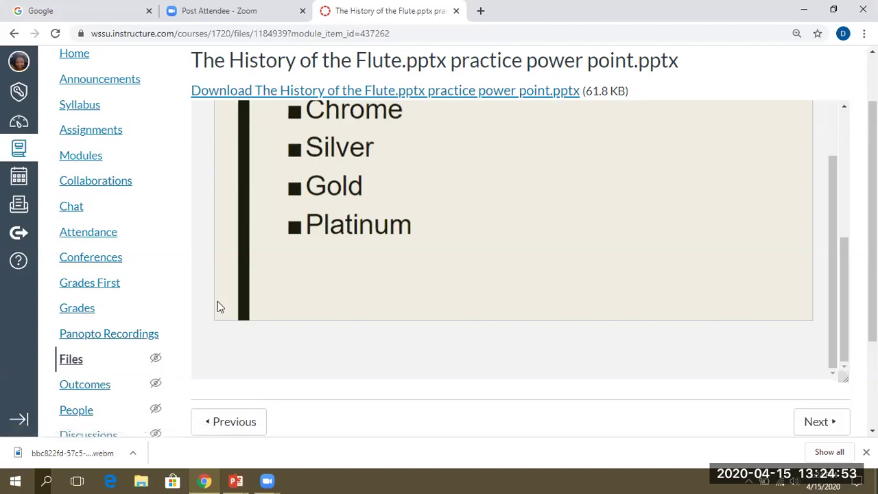
{"action": "left_click_drag", "start_coordinate": [847, 250], "coordinate": [847, 176]}
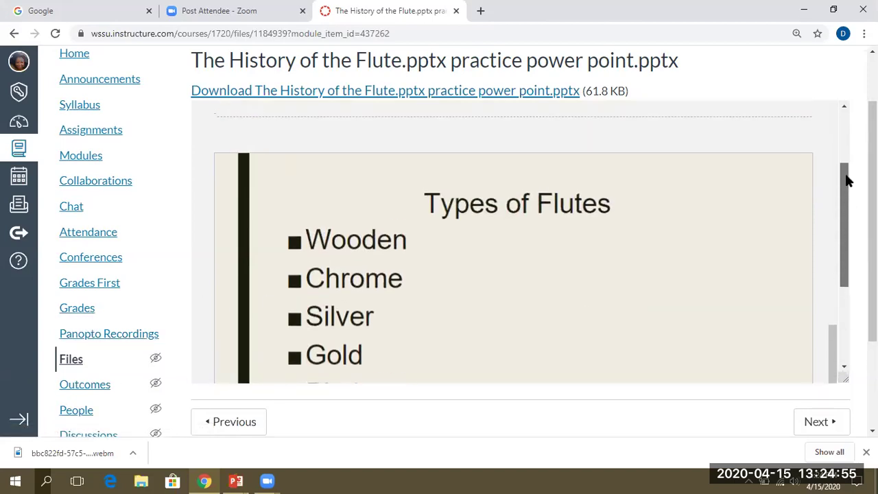
{"action": "scroll", "coordinate": [515, 241], "scroll_direction": "down", "scroll_amount": 3}
{"action": "scroll", "coordinate": [514, 240], "scroll_direction": "down", "scroll_amount": 1}
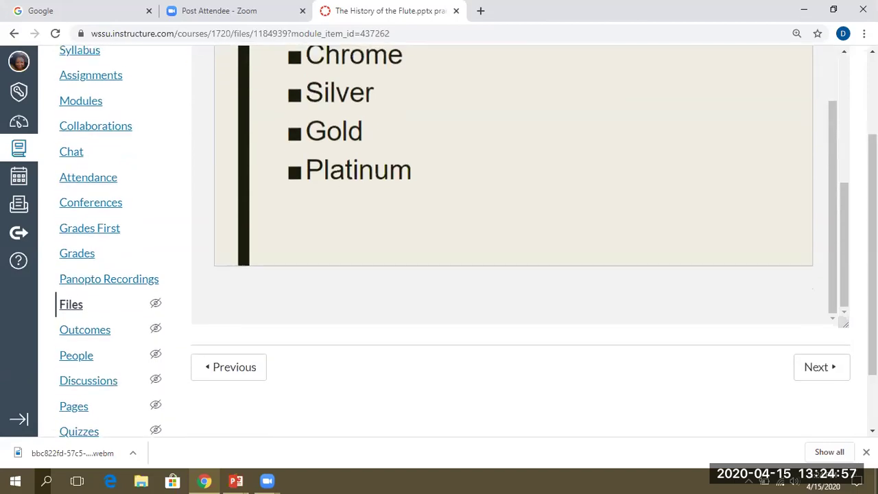
{"action": "left_click_drag", "start_coordinate": [853, 258], "coordinate": [808, 69]}
{"action": "scroll", "coordinate": [823, 137], "scroll_direction": "up", "scroll_amount": 1}
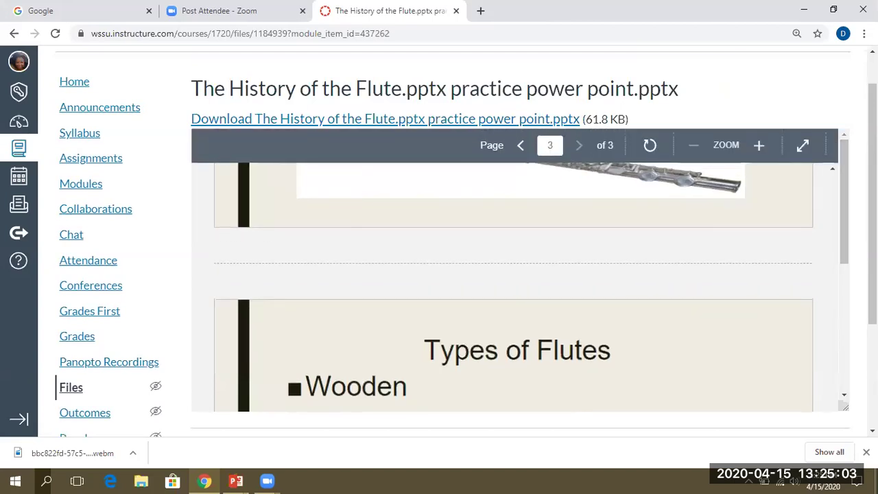
{"action": "scroll", "coordinate": [833, 330], "scroll_direction": "down", "scroll_amount": 2}
Open the module's A Brief Overview on the History of the Flute link, read through the Yamaha web page and close it.
{"action": "left_click", "coordinate": [832, 330]}
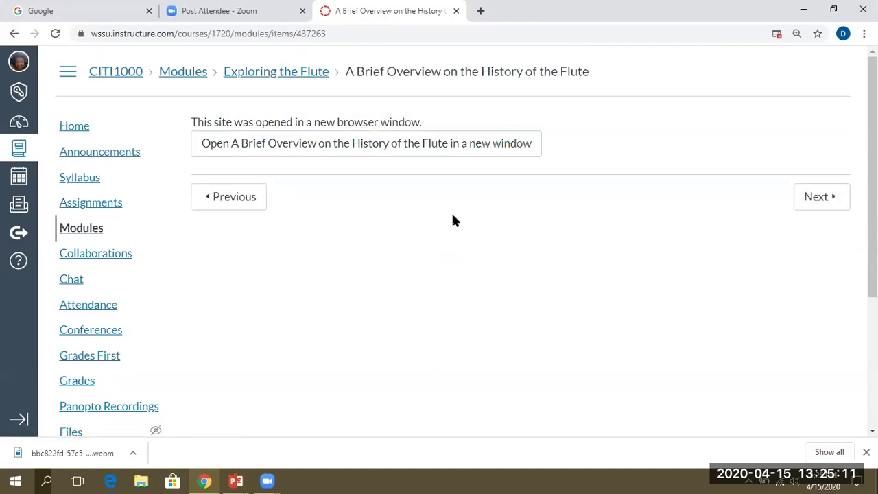
{"action": "left_click", "coordinate": [433, 150]}
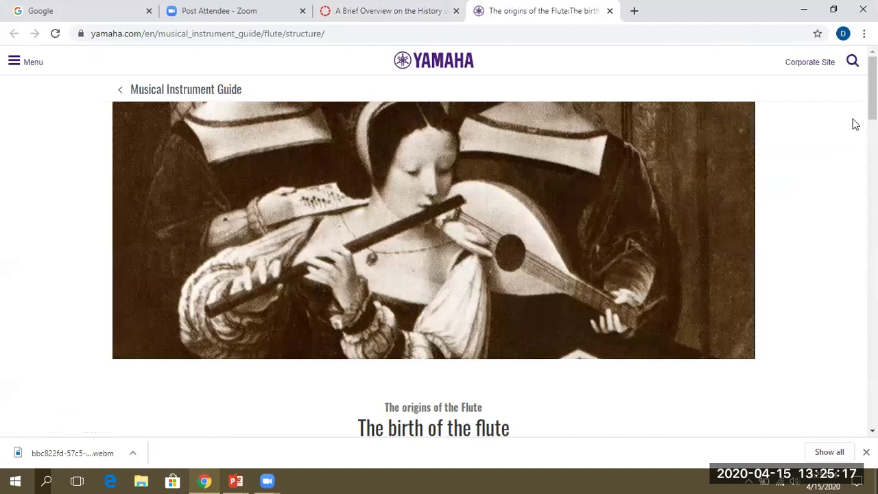
{"action": "scroll", "coordinate": [440, 240], "scroll_direction": "down", "scroll_amount": 2}
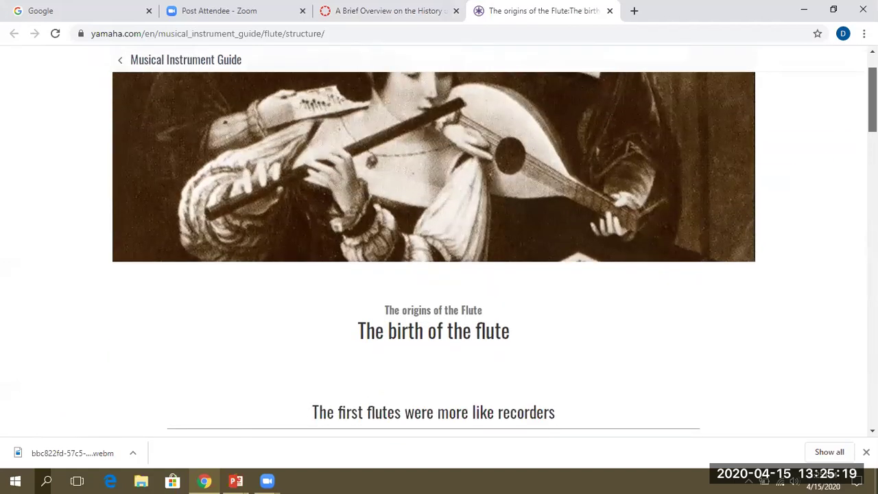
{"action": "scroll", "coordinate": [439, 252], "scroll_direction": "down", "scroll_amount": 2}
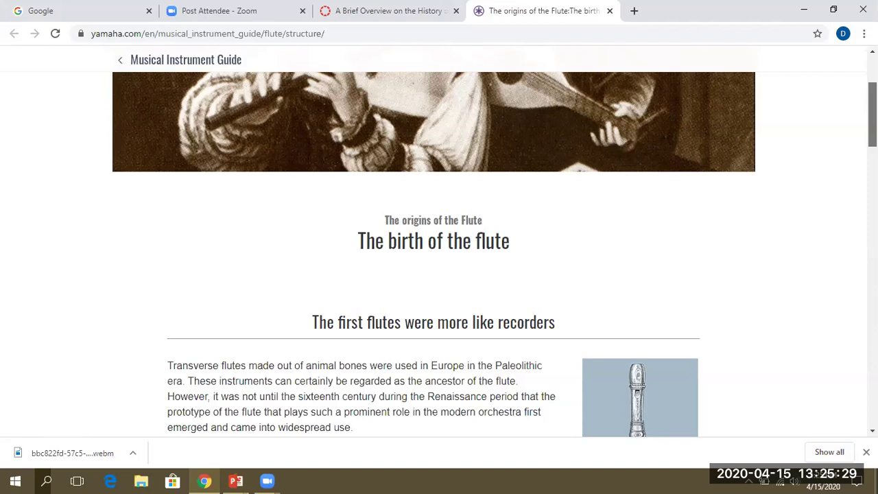
{"action": "scroll", "coordinate": [440, 274], "scroll_direction": "down", "scroll_amount": 2}
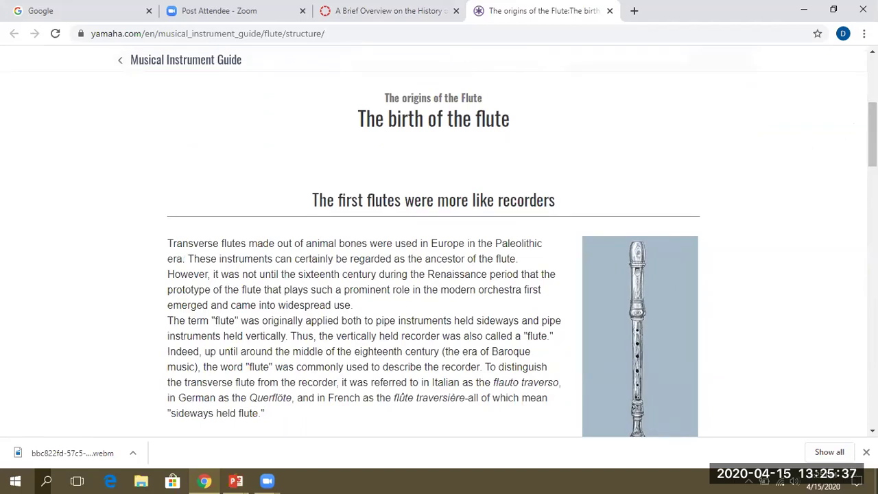
{"action": "scroll", "coordinate": [439, 254], "scroll_direction": "down", "scroll_amount": 7}
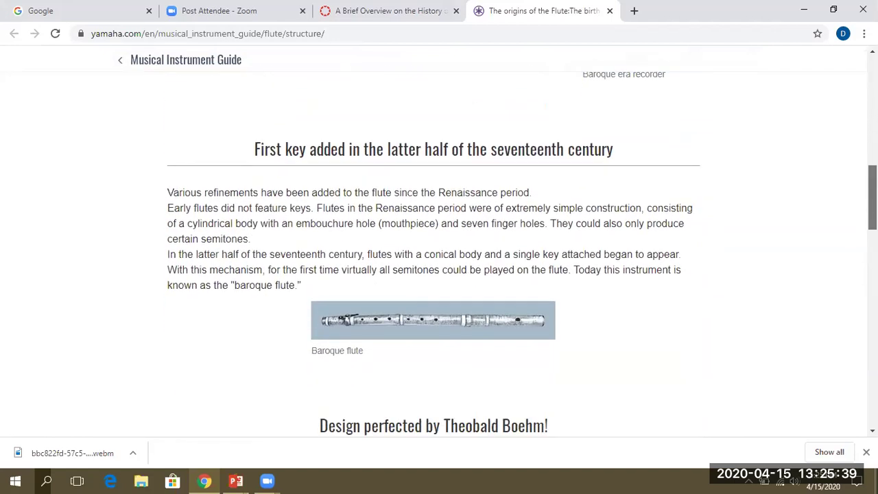
{"action": "scroll", "coordinate": [439, 254], "scroll_direction": "down", "scroll_amount": 3}
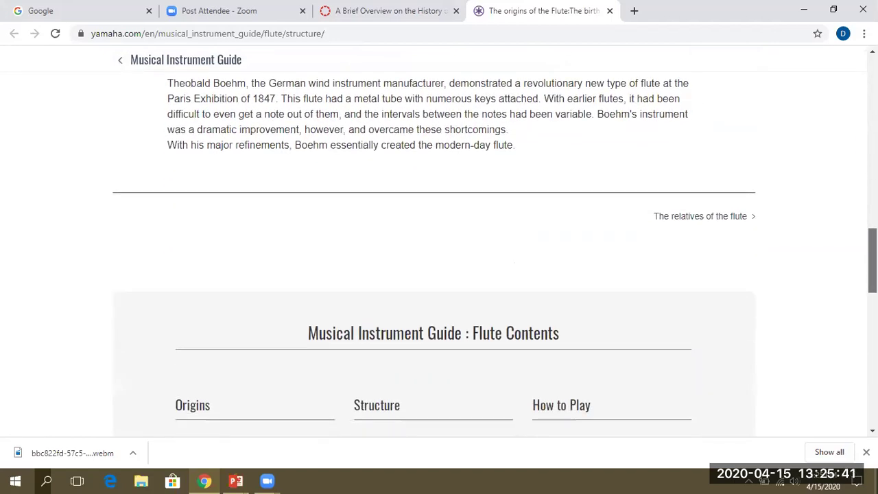
{"action": "scroll", "coordinate": [414, 108], "scroll_direction": "down", "scroll_amount": 3}
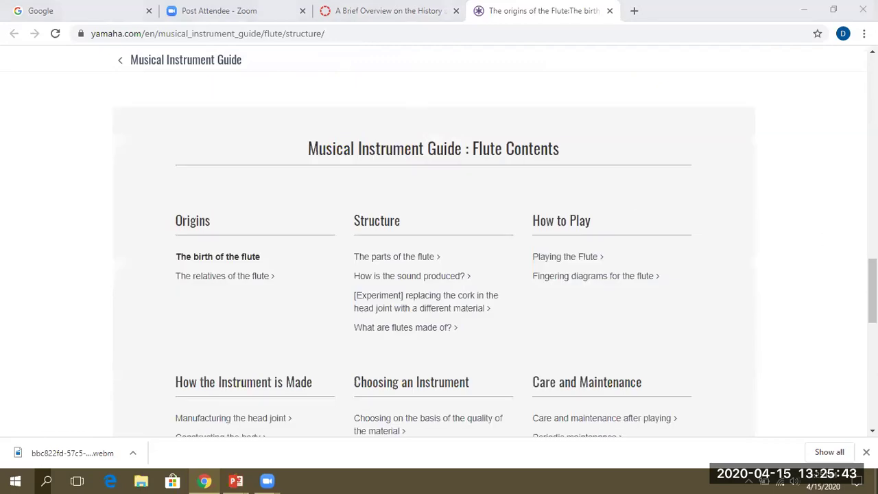
{"action": "scroll", "coordinate": [439, 254], "scroll_direction": "down", "scroll_amount": 6}
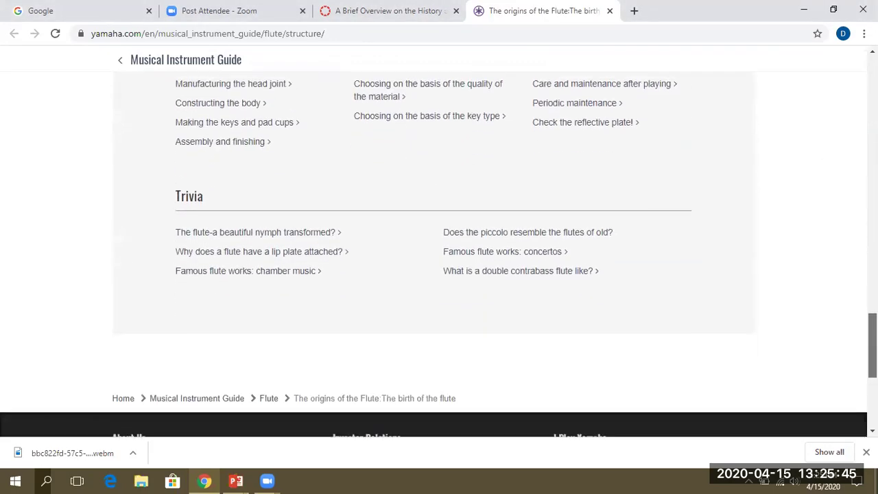
{"action": "scroll", "coordinate": [835, 59], "scroll_direction": "up", "scroll_amount": 15}
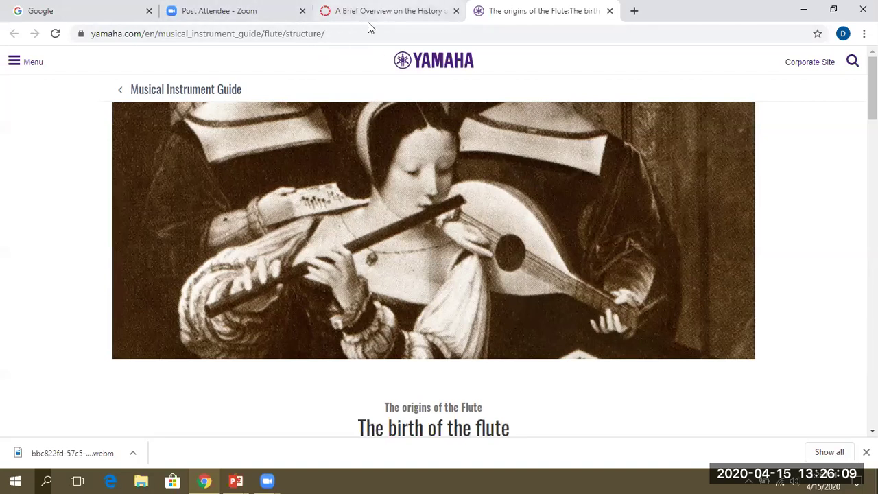
{"action": "left_click", "coordinate": [616, 18]}
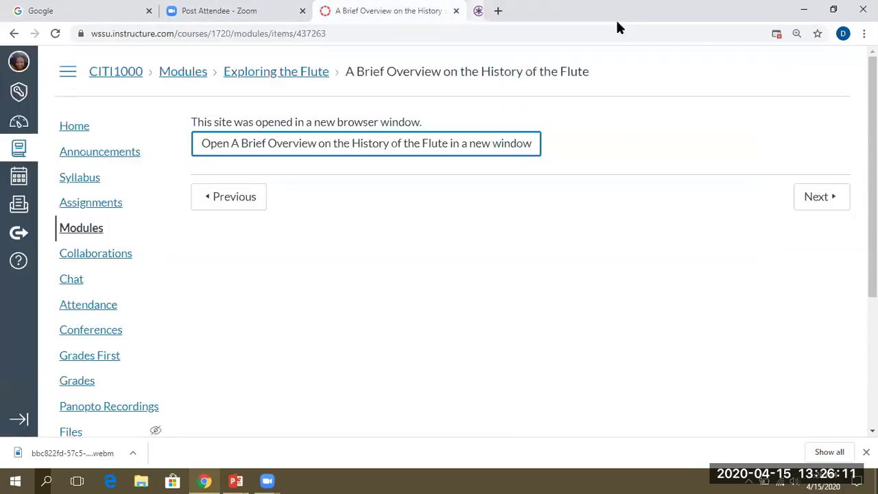
Go to the Video on How a Flute is Made item, open its YouTube video in a new window and pause playback.
{"action": "left_click", "coordinate": [813, 200]}
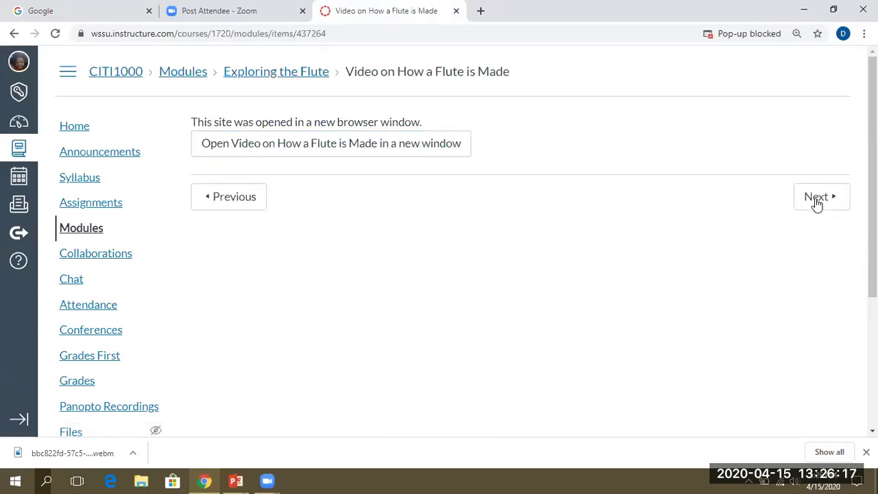
{"action": "left_click", "coordinate": [378, 146]}
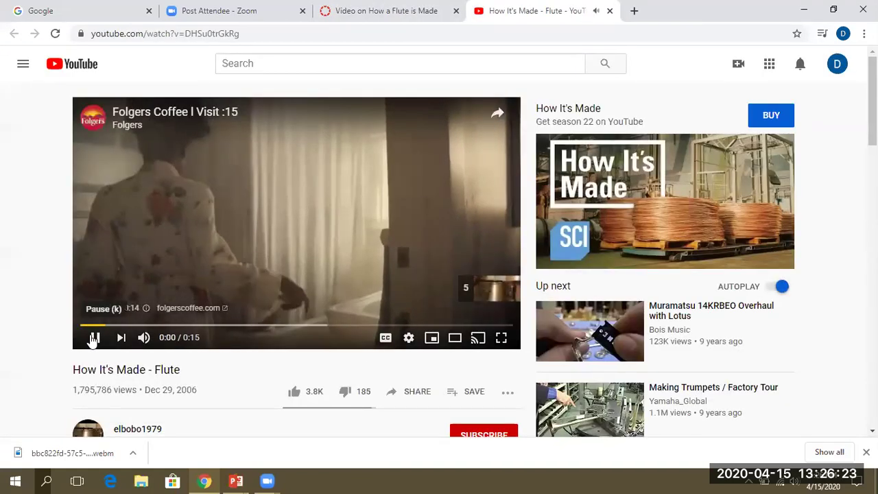
{"action": "left_click", "coordinate": [92, 338]}
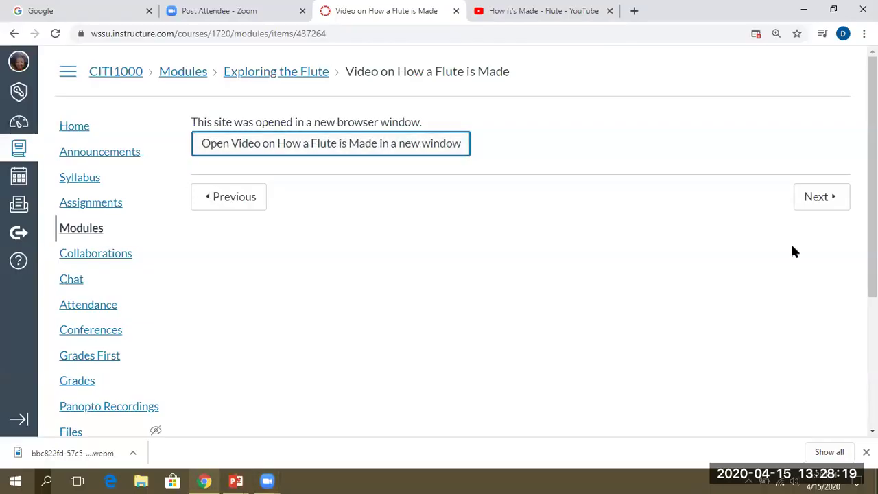
Go to the module's History of the Flute discussion and examine its prompt and reply area.
{"action": "left_click", "coordinate": [815, 203]}
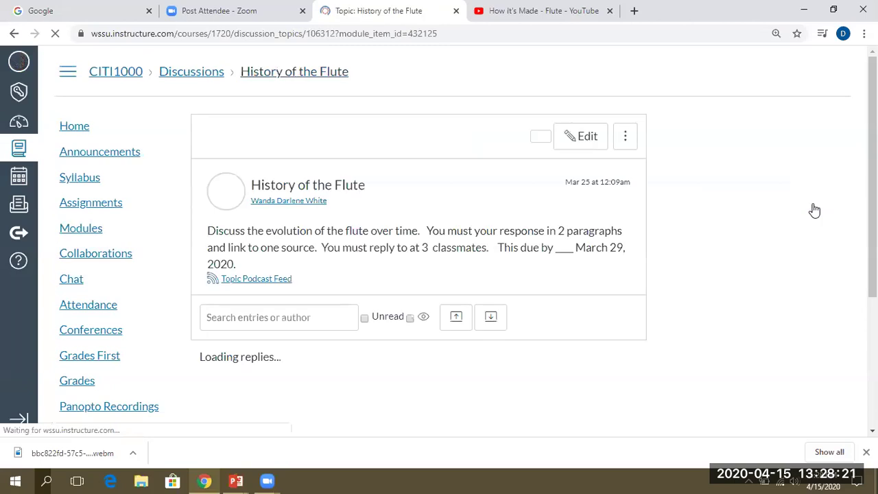
{"action": "scroll", "coordinate": [851, 322], "scroll_direction": "down", "scroll_amount": 1}
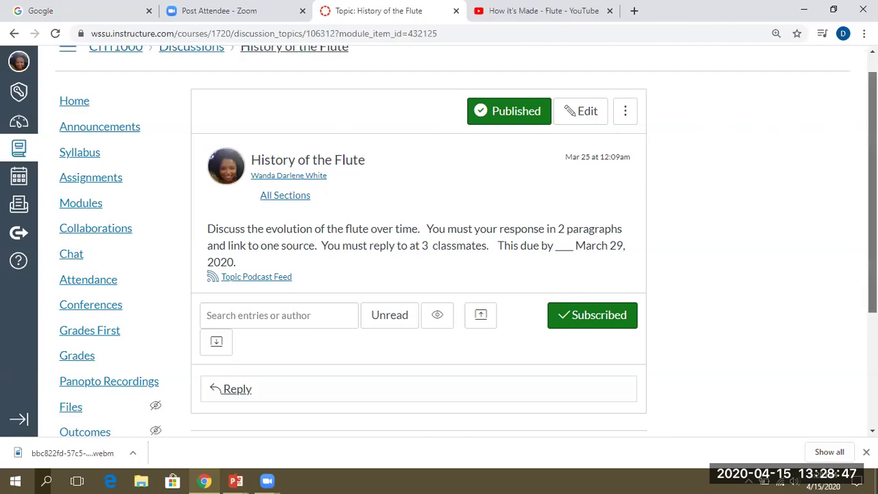
{"action": "scroll", "coordinate": [873, 192], "scroll_direction": "down", "scroll_amount": 1}
{"action": "scroll", "coordinate": [467, 240], "scroll_direction": "down", "scroll_amount": 2}
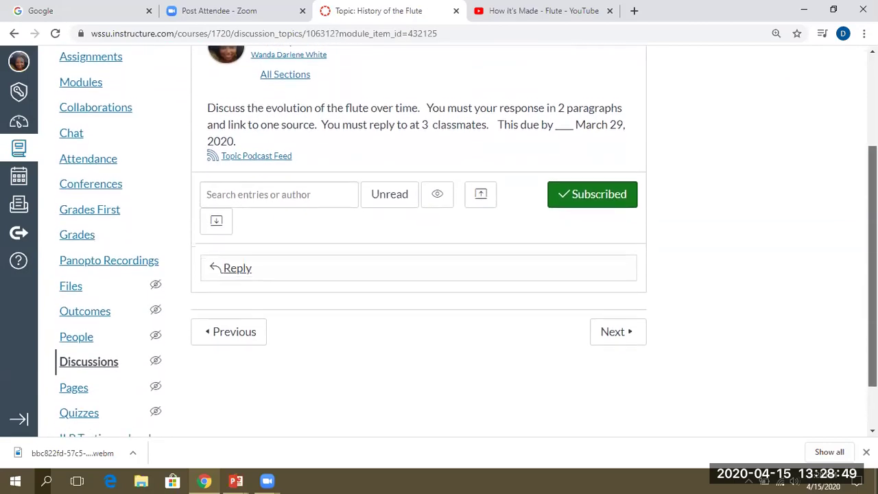
{"action": "scroll", "coordinate": [233, 78], "scroll_direction": "up", "scroll_amount": 1}
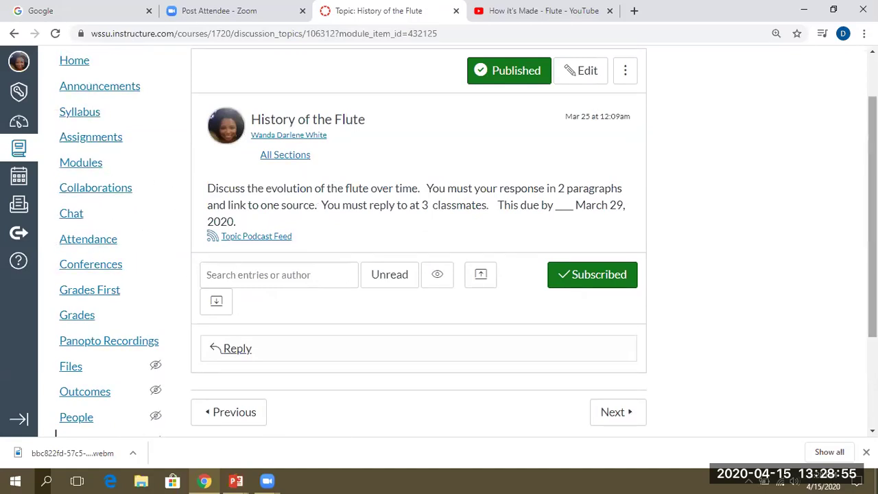
{"action": "scroll", "coordinate": [144, 228], "scroll_direction": "up", "scroll_amount": 1}
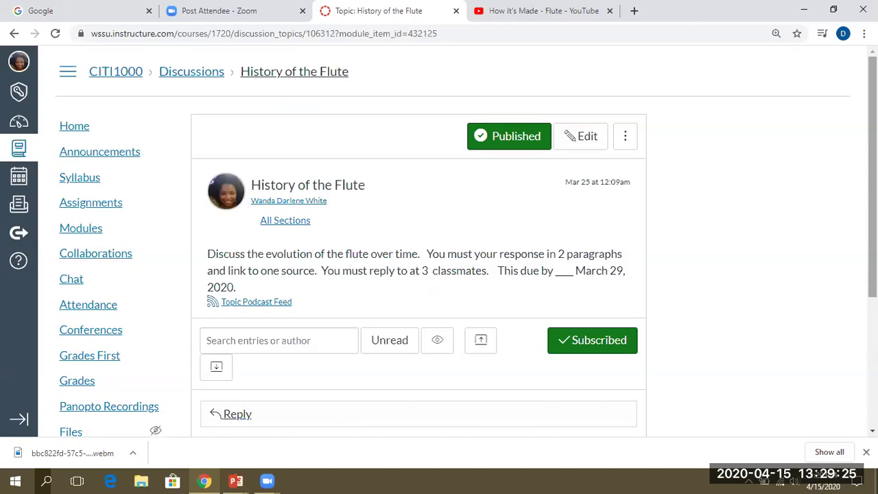
Start a reply to the History of the Flute discussion and fill it with random placeholder text.
{"action": "scroll", "coordinate": [454, 287], "scroll_direction": "down", "scroll_amount": 2}
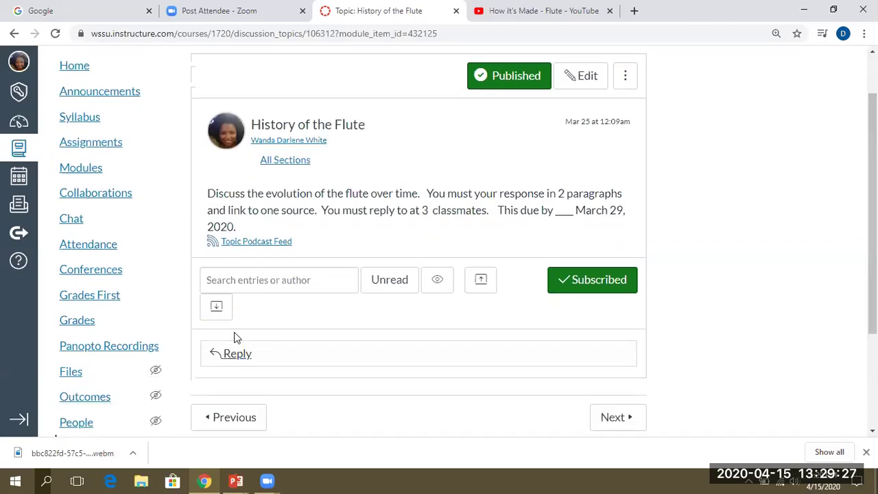
{"action": "left_click", "coordinate": [237, 354]}
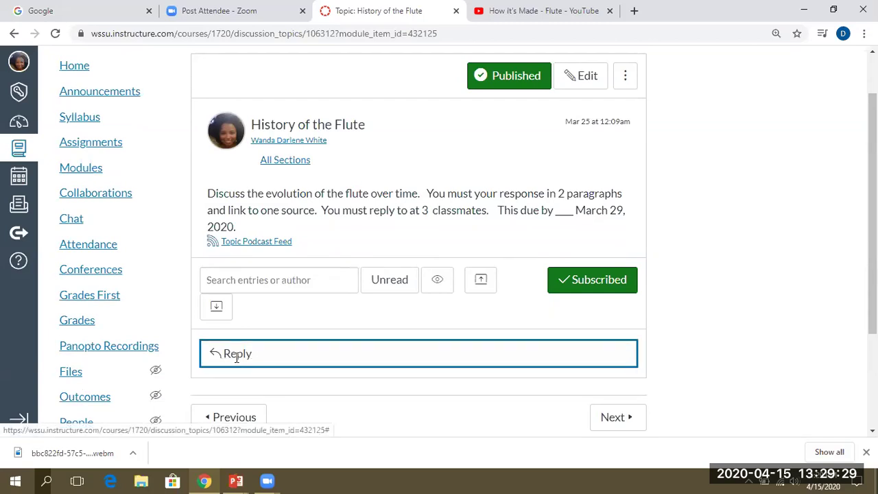
{"action": "scroll", "coordinate": [237, 356], "scroll_direction": "down", "scroll_amount": 2}
{"action": "left_click", "coordinate": [337, 368]}
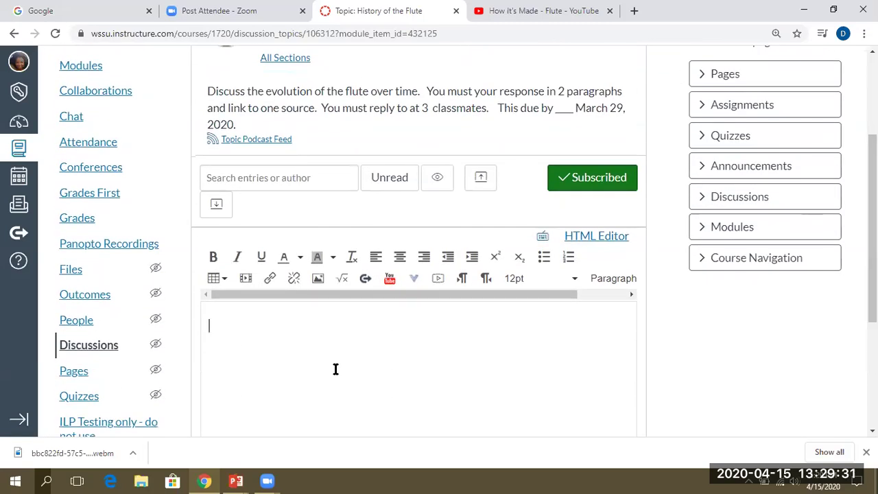
{"action": "type", "text": "jfpsifhaoifhdifhoahofhaohf"}
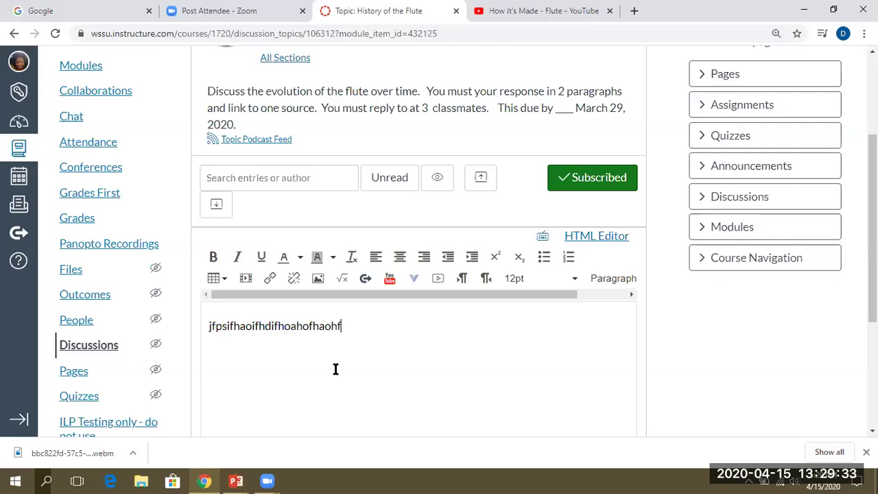
{"action": "type", "text": "oihadofhoadhoiahihidfhifh"}
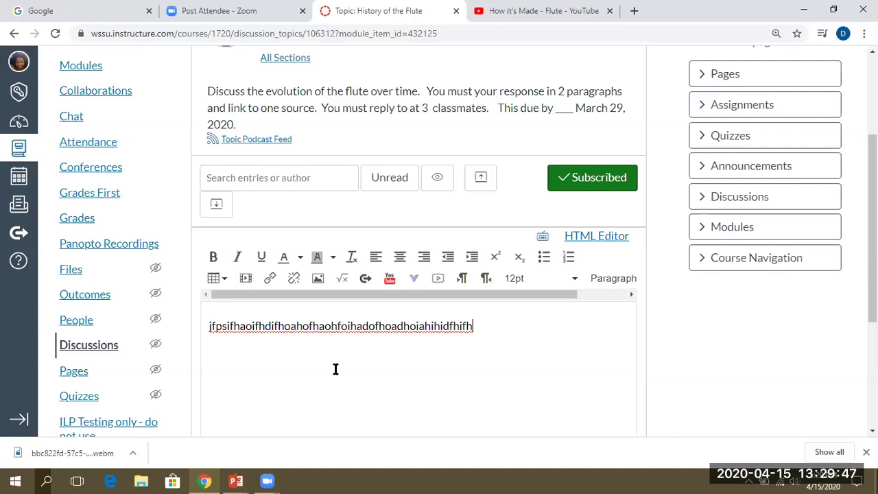
{"action": "type", "text": "hjahhjdjd"}
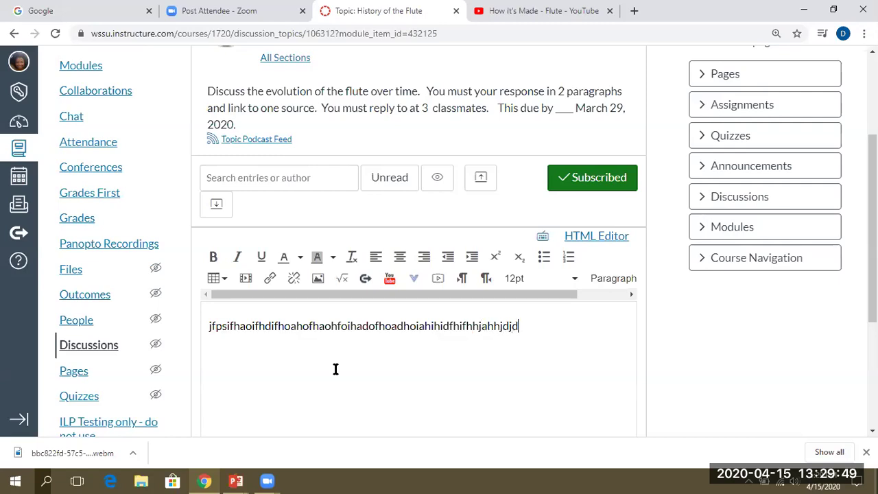
{"action": "type", "text": "hjhjajf"}
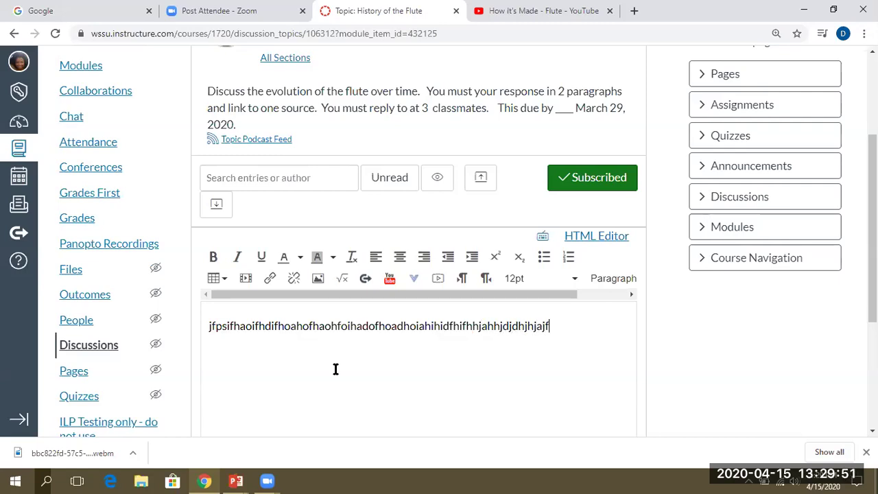
Examine the discussion's prompt, the drafted reply, and the editor's attachment, posting and course link options.
{"action": "scroll", "coordinate": [680, 320], "scroll_direction": "up", "scroll_amount": 3}
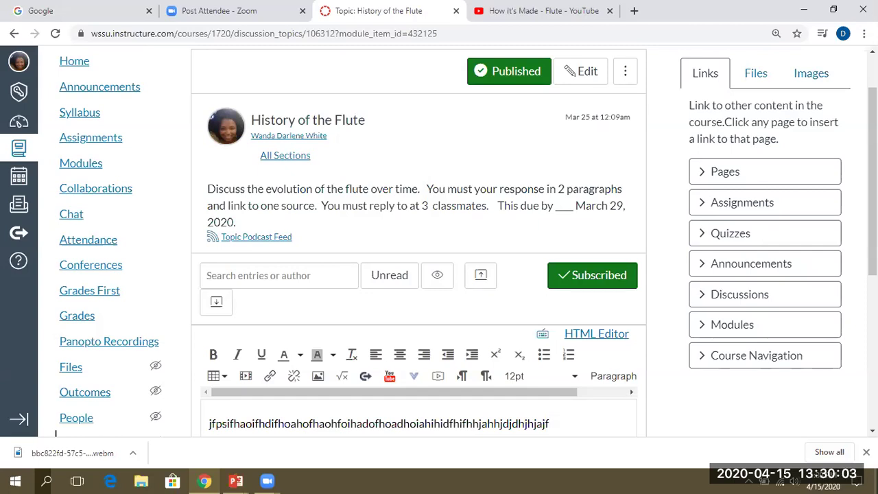
{"action": "scroll", "coordinate": [873, 182], "scroll_direction": "down", "scroll_amount": 1}
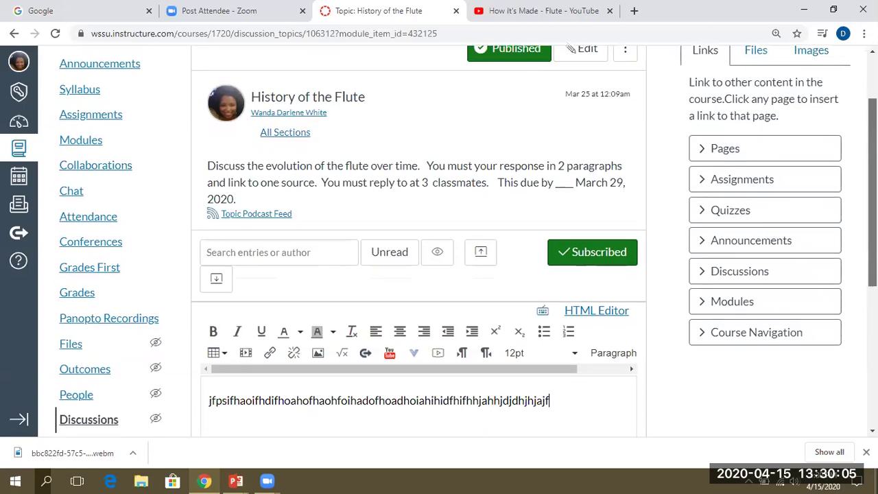
{"action": "scroll", "coordinate": [258, 232], "scroll_direction": "down", "scroll_amount": 1}
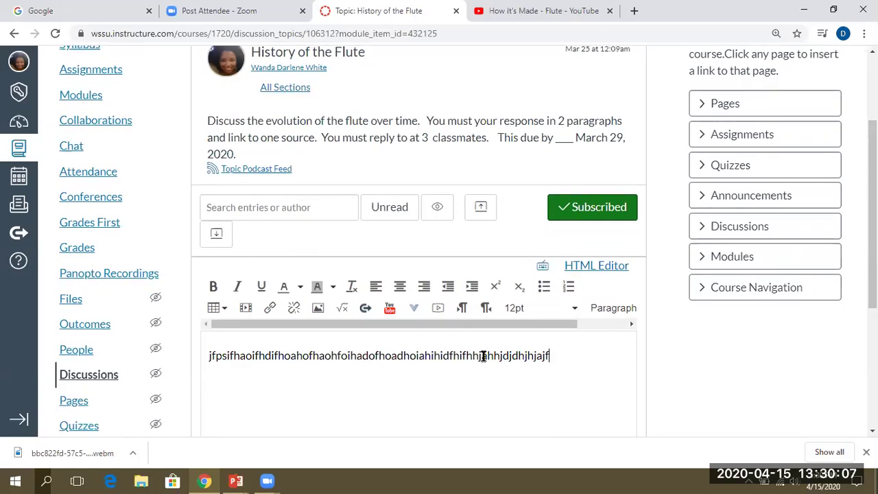
{"action": "scroll", "coordinate": [873, 206], "scroll_direction": "up", "scroll_amount": 3}
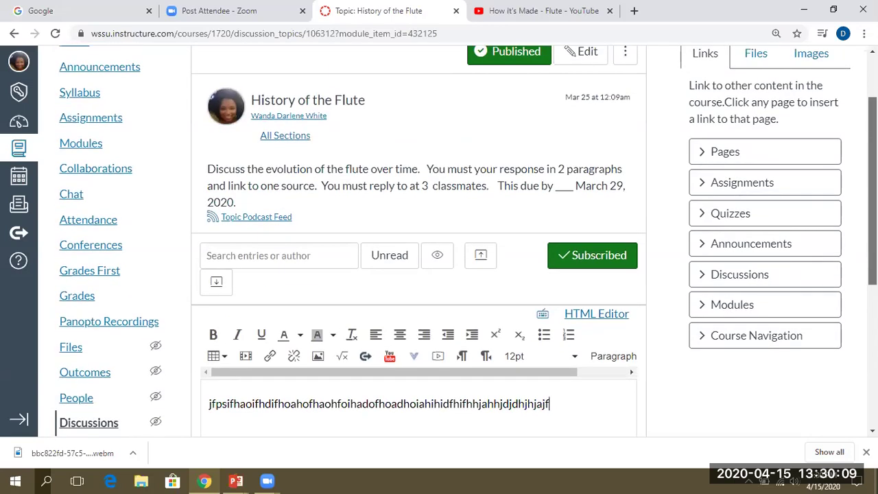
{"action": "scroll", "coordinate": [467, 247], "scroll_direction": "down", "scroll_amount": 2}
{"action": "scroll", "coordinate": [831, 249], "scroll_direction": "down", "scroll_amount": 1}
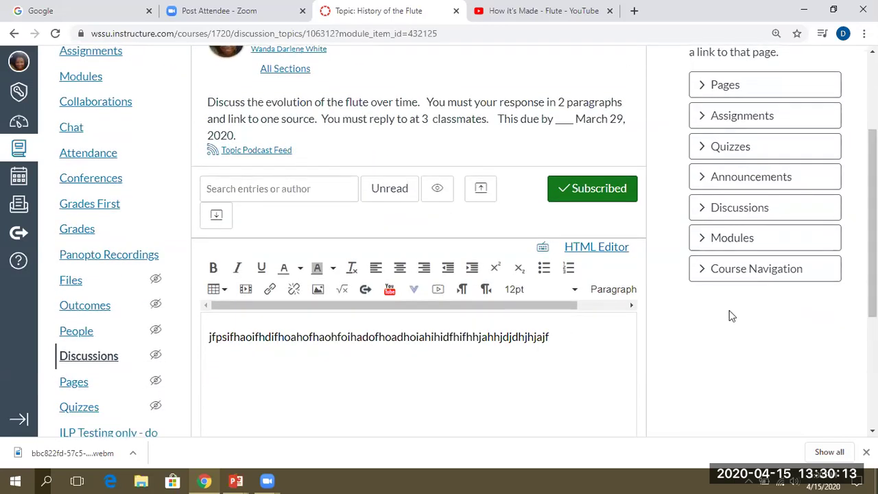
{"action": "scroll", "coordinate": [481, 275], "scroll_direction": "up", "scroll_amount": 3}
{"action": "scroll", "coordinate": [480, 275], "scroll_direction": "down", "scroll_amount": 6}
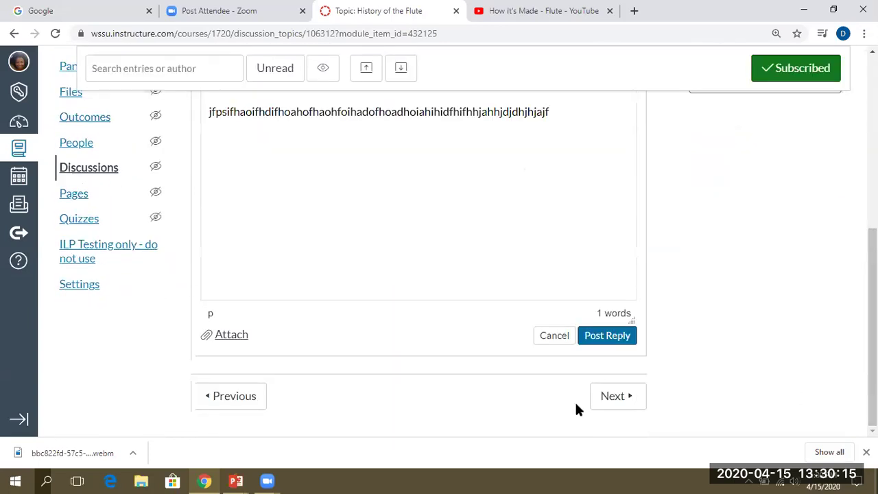
{"action": "scroll", "coordinate": [426, 167], "scroll_direction": "up", "scroll_amount": 4}
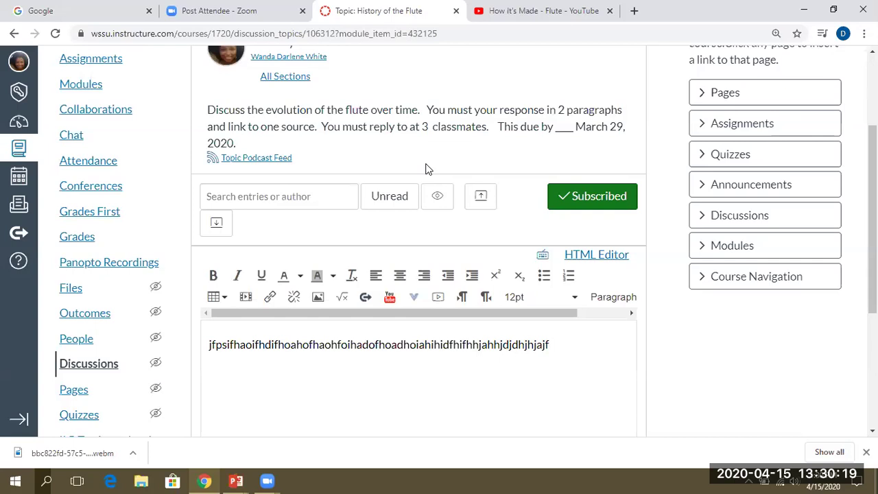
{"action": "scroll", "coordinate": [872, 206], "scroll_direction": "up", "scroll_amount": 2}
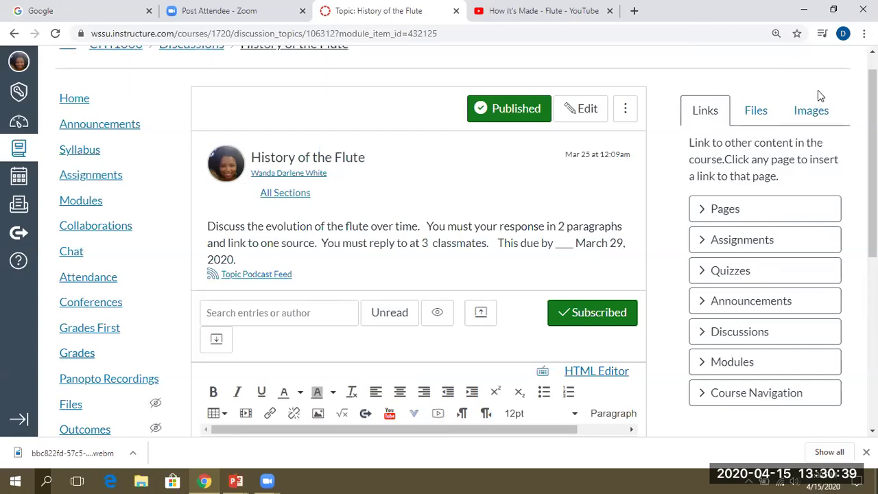
Go to the course's Modules page and locate The Law and Economics of COVID 19 module.
{"action": "scroll", "coordinate": [873, 158], "scroll_direction": "up", "scroll_amount": 1}
{"action": "left_click", "coordinate": [80, 228]}
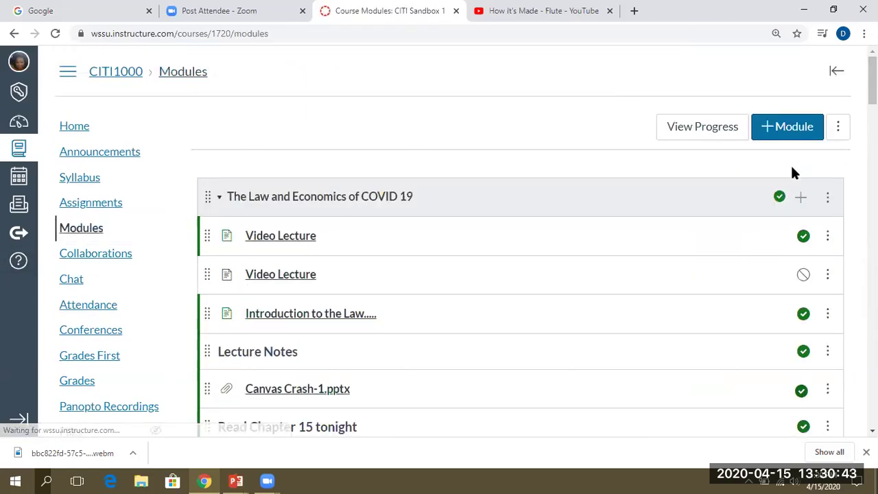
{"action": "scroll", "coordinate": [794, 172], "scroll_direction": "down", "scroll_amount": 2}
{"action": "scroll", "coordinate": [520, 242], "scroll_direction": "down", "scroll_amount": 15}
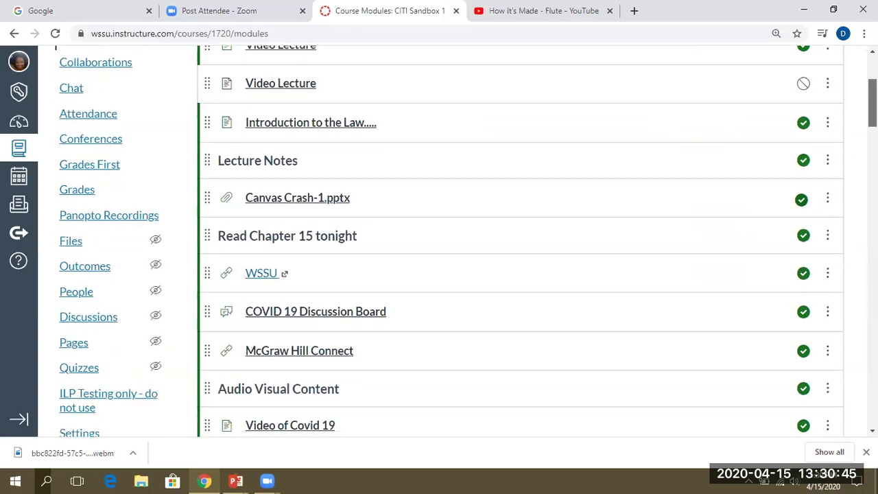
{"action": "scroll", "coordinate": [520, 242], "scroll_direction": "up", "scroll_amount": 3}
{"action": "scroll", "coordinate": [520, 242], "scroll_direction": "up", "scroll_amount": 10}
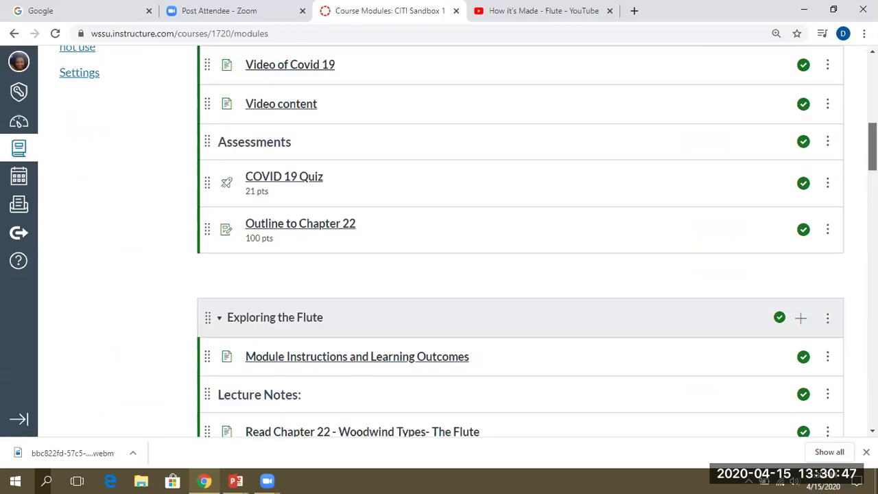
{"action": "scroll", "coordinate": [520, 242], "scroll_direction": "up", "scroll_amount": 1}
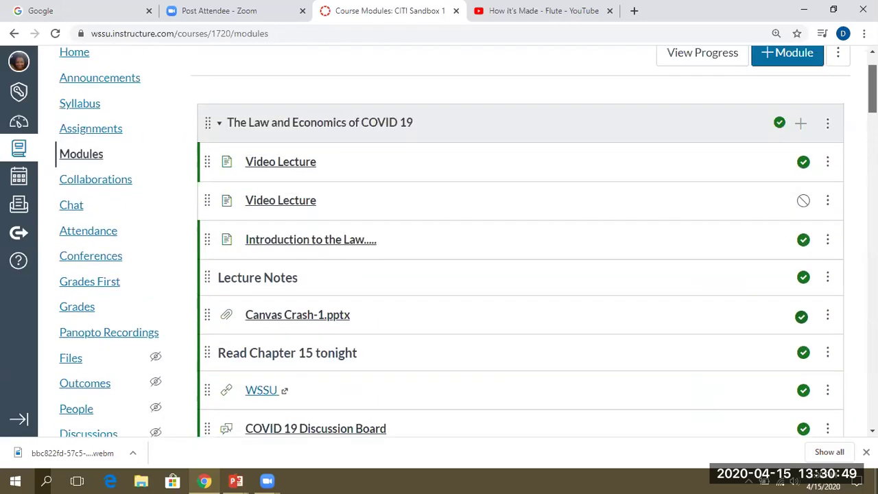
Add a new discussion topic named "The Flute" to The Law and Economics of COVID 19 module, without indentation.
{"action": "left_click", "coordinate": [801, 123]}
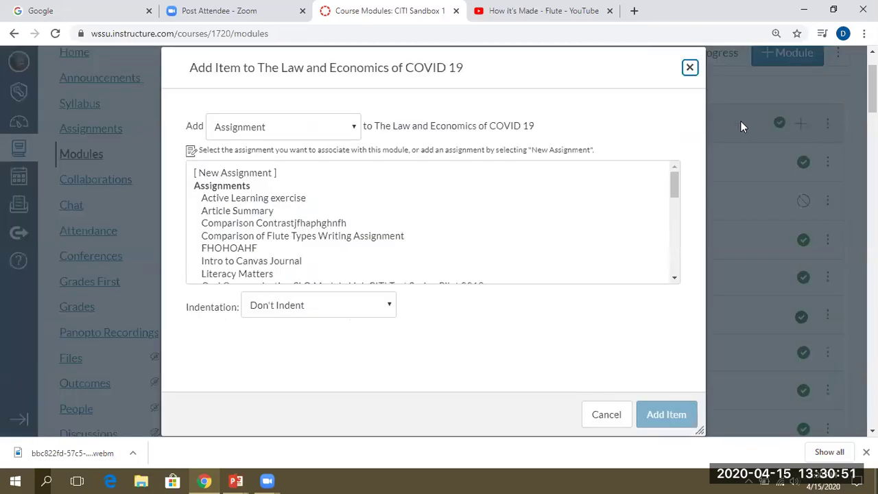
{"action": "left_click", "coordinate": [352, 129]}
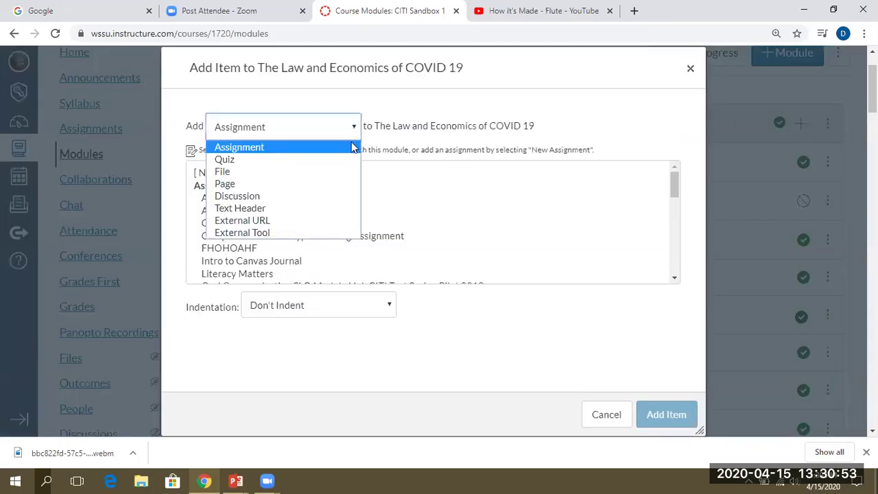
{"action": "left_click", "coordinate": [333, 197]}
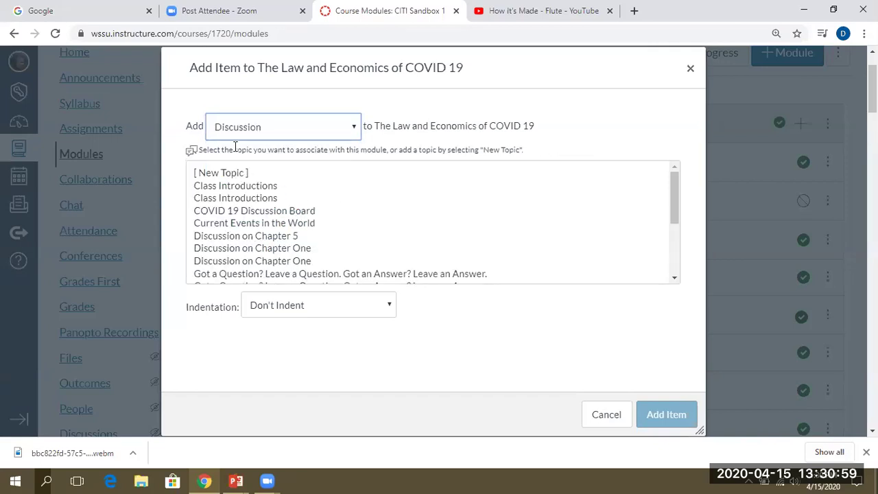
{"action": "left_click", "coordinate": [237, 173]}
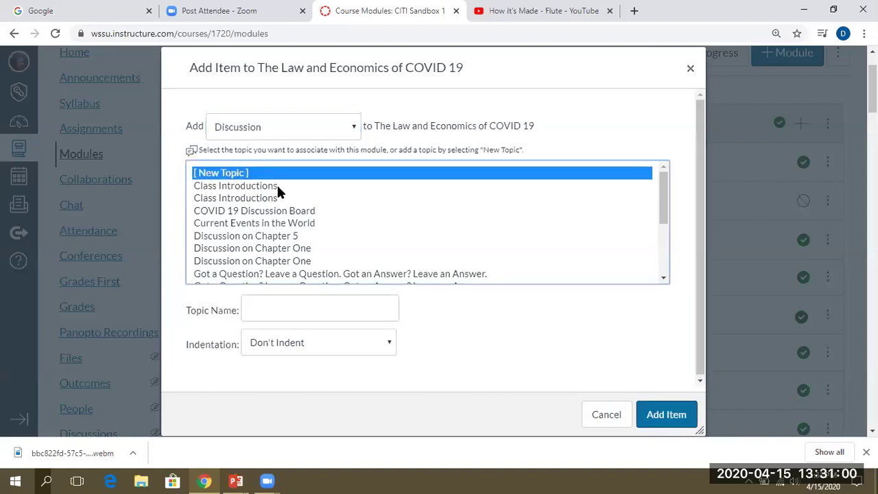
{"action": "left_click", "coordinate": [251, 309]}
{"action": "type", "text": "The "}
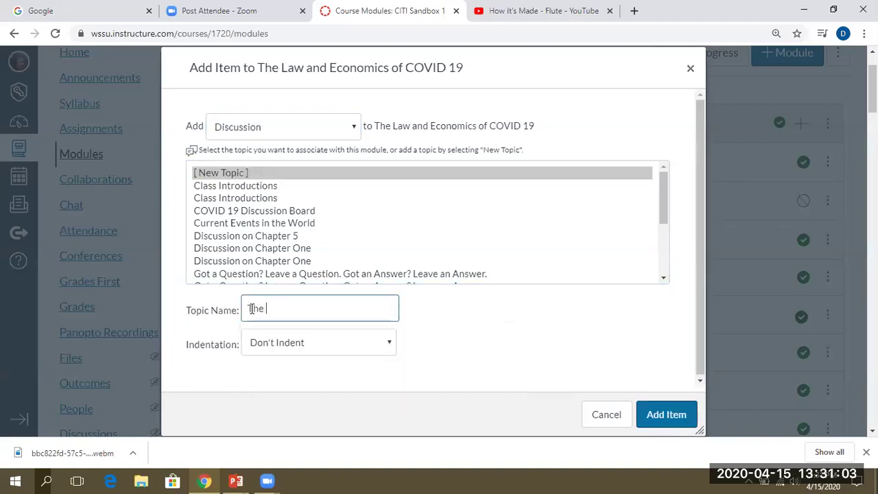
{"action": "type", "text": "Fulute"}
{"action": "left_click", "coordinate": [678, 415]}
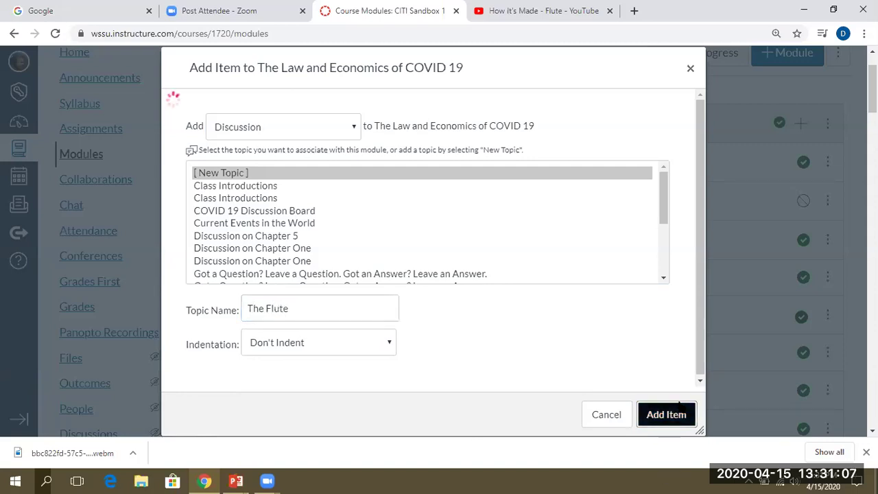
Move The Flute discussion up the module so it sits between Introduction to the Law..... and the Lecture Notes header.
{"action": "scroll", "coordinate": [678, 415], "scroll_direction": "down", "scroll_amount": 2}
{"action": "scroll", "coordinate": [805, 151], "scroll_direction": "down", "scroll_amount": 5}
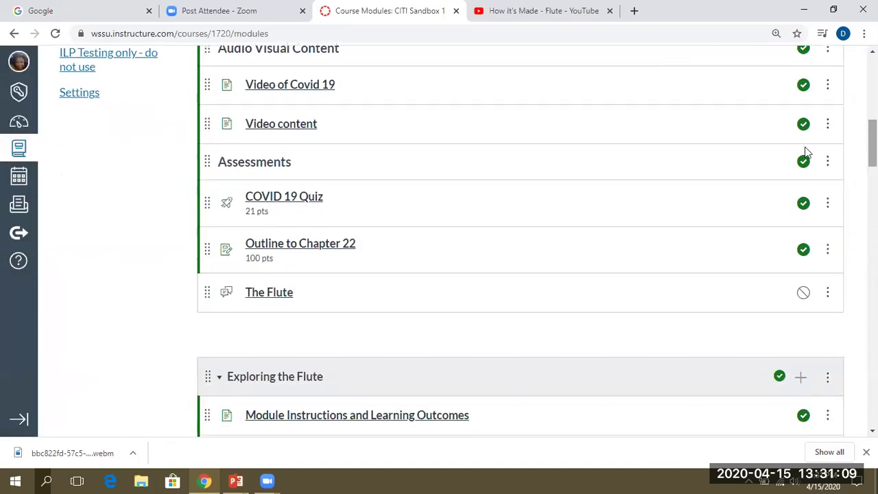
{"action": "left_click_drag", "start_coordinate": [210, 288], "coordinate": [337, 100]}
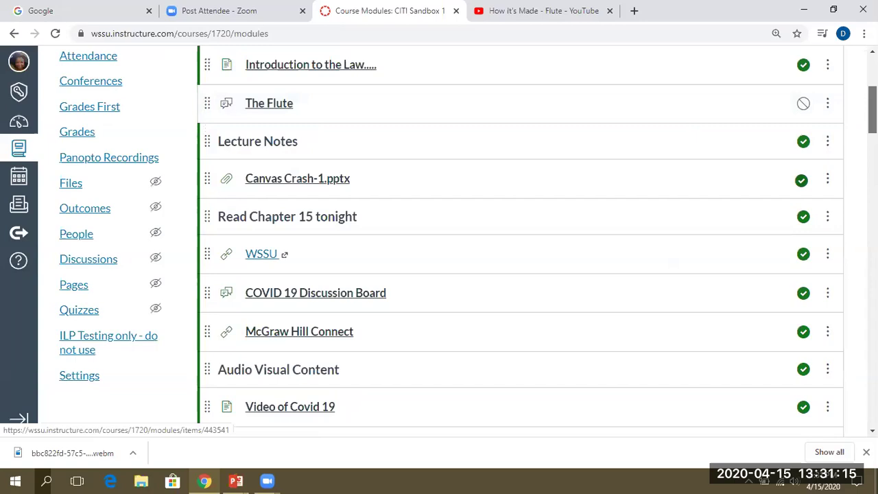
Open The Flute discussion for editing and fill its body with random placeholder text.
{"action": "scroll", "coordinate": [702, 190], "scroll_direction": "up", "scroll_amount": 1}
{"action": "left_click", "coordinate": [273, 168]}
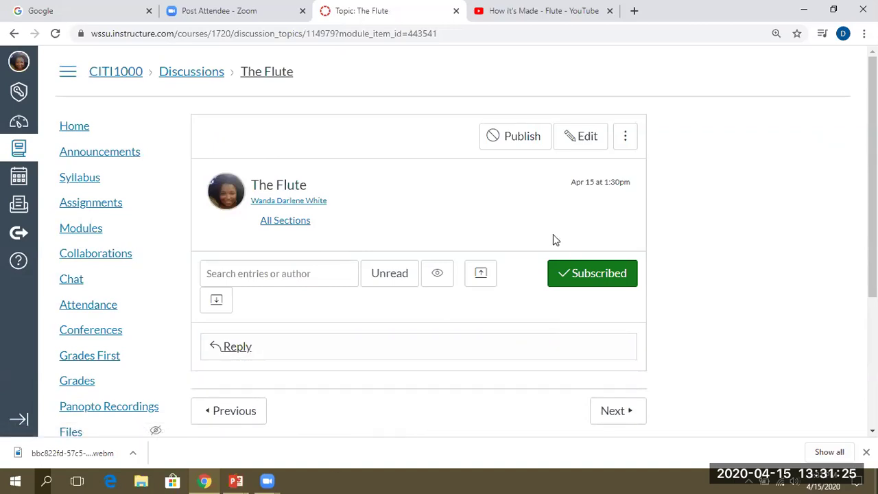
{"action": "left_click", "coordinate": [580, 138]}
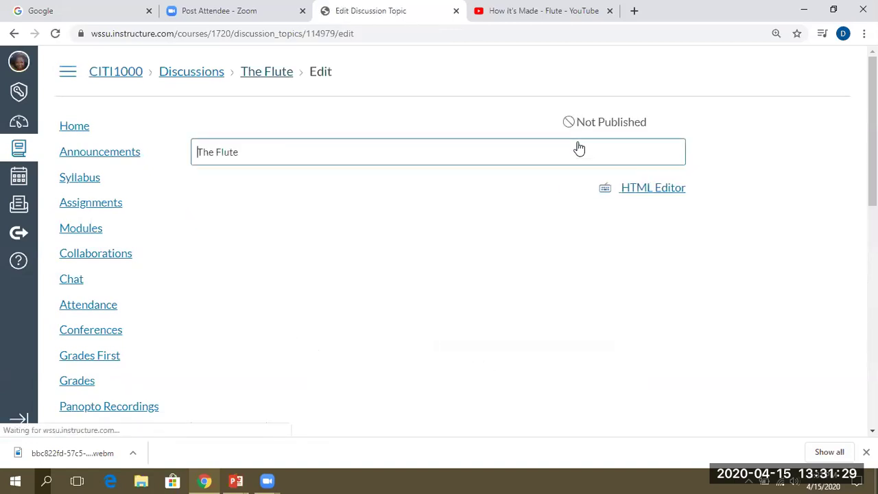
{"action": "left_click", "coordinate": [389, 341]}
{"action": "type", "text": "khajfdjhjfhadhfddahoufyaohf"}
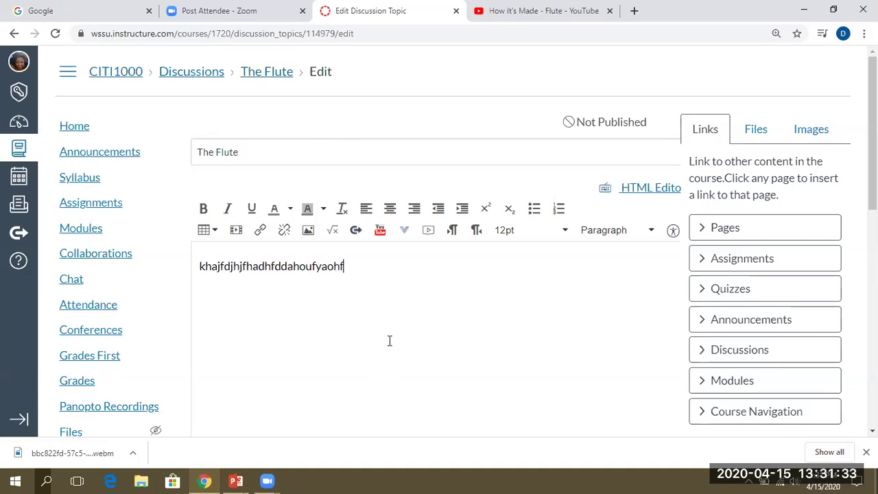
{"action": "type", "text": "oadhfldksafldhlfhdhalfdhlkfhldkl"}
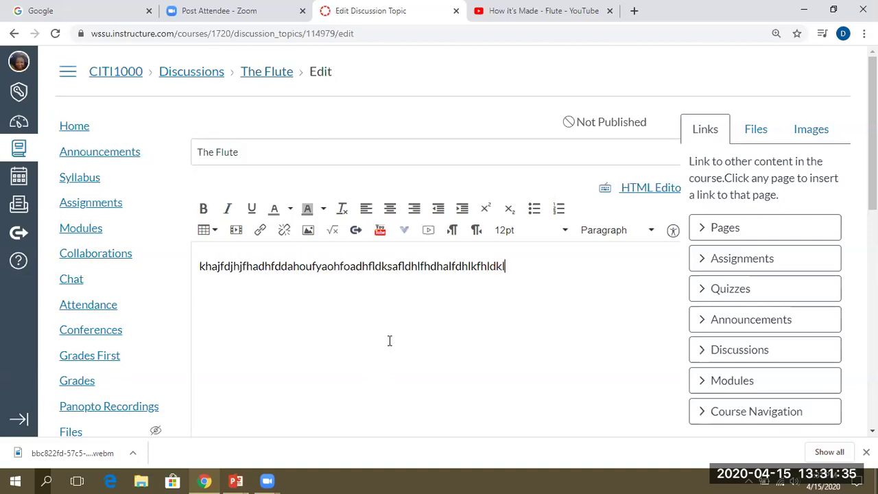
{"action": "type", "text": "kahfhkdahkhfldhflkadhlkfhalkfhdlkhkah"}
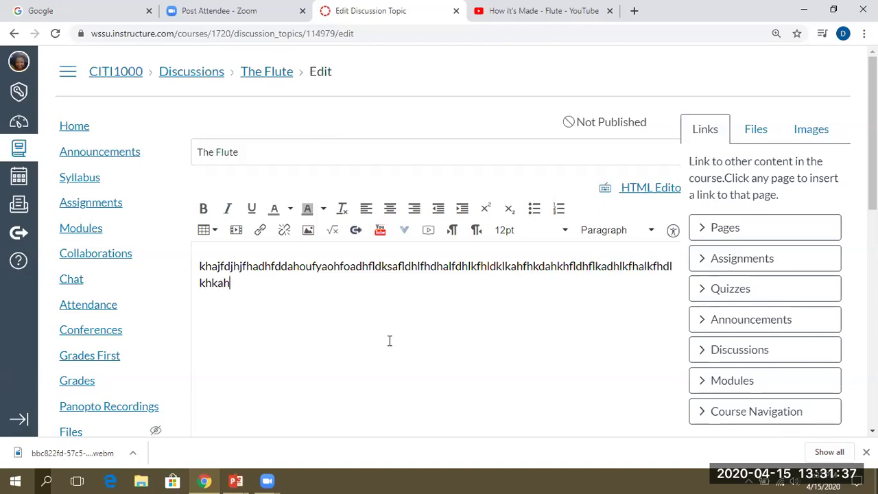
{"action": "type", "text": "dklhfldhlkfahfldlfajdljdlfjdkjf"}
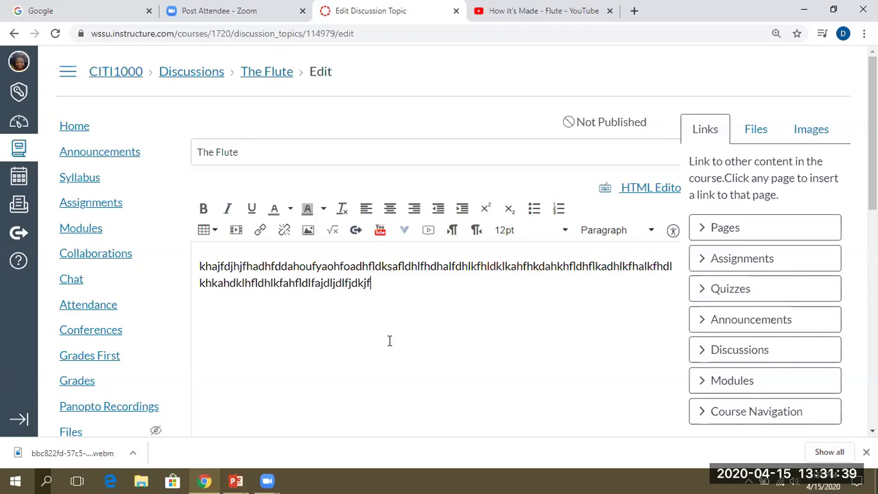
{"action": "type", "text": "lakflkafjjalkdjlkjdklkkj"}
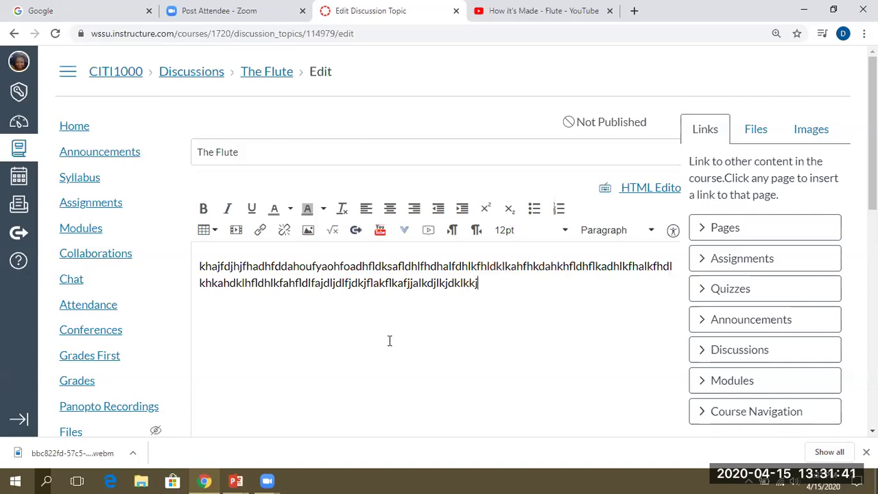
{"action": "type", "text": "ajdlhflalfjladajjdljld"}
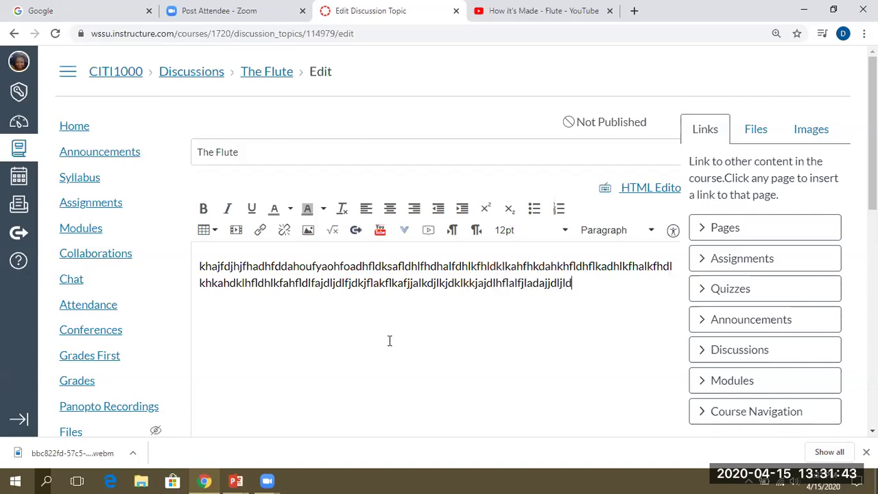
End the discussion's body text with a period and open the attachment file chooser, leaving it without choosing a file.
{"action": "type", "text": "."}
{"action": "left_click_drag", "start_coordinate": [873, 133], "coordinate": [873, 305]}
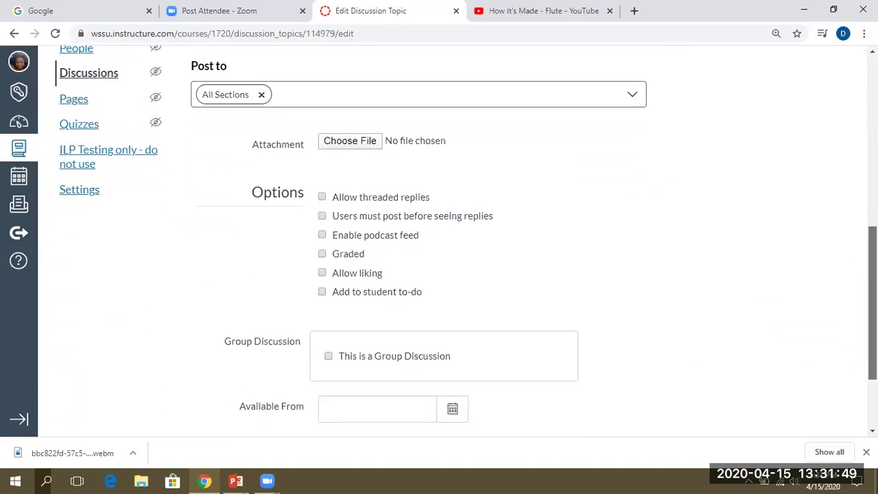
{"action": "left_click", "coordinate": [364, 143]}
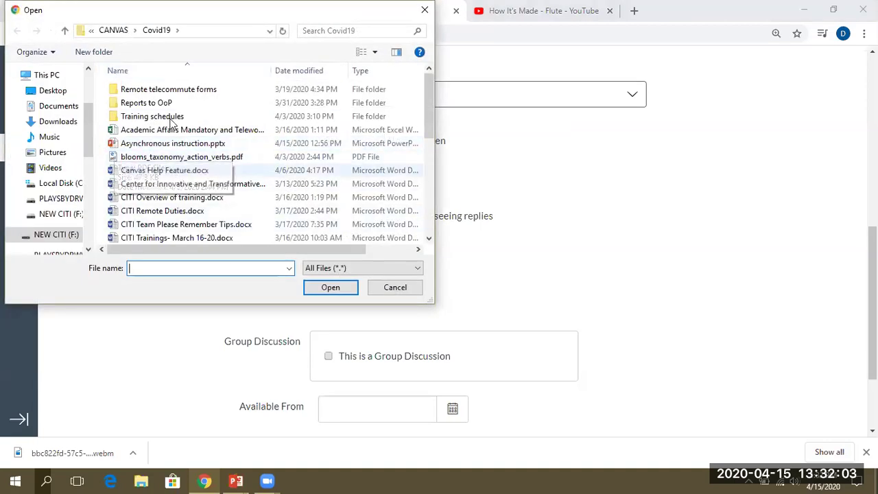
{"action": "left_click", "coordinate": [396, 290]}
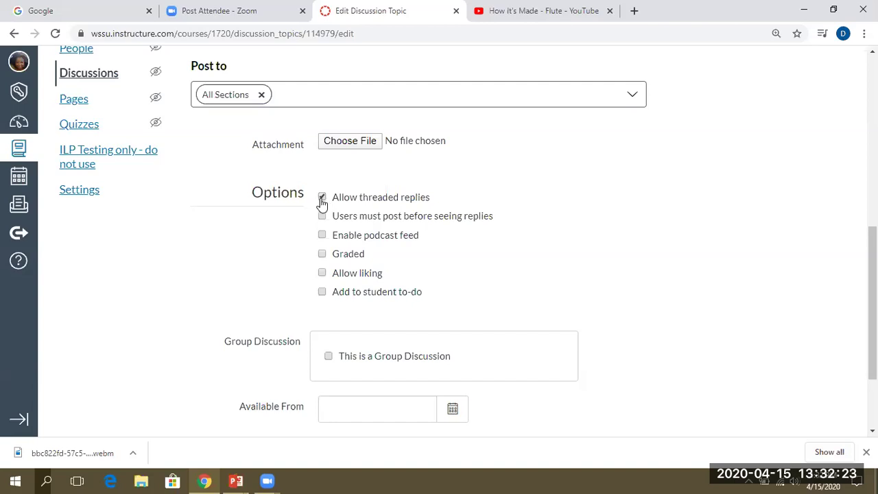
Allow threaded replies, require users to post before seeing replies, and enable the podcast feed without student replies.
{"action": "left_click", "coordinate": [322, 198]}
{"action": "left_click", "coordinate": [329, 217]}
{"action": "left_click", "coordinate": [324, 237]}
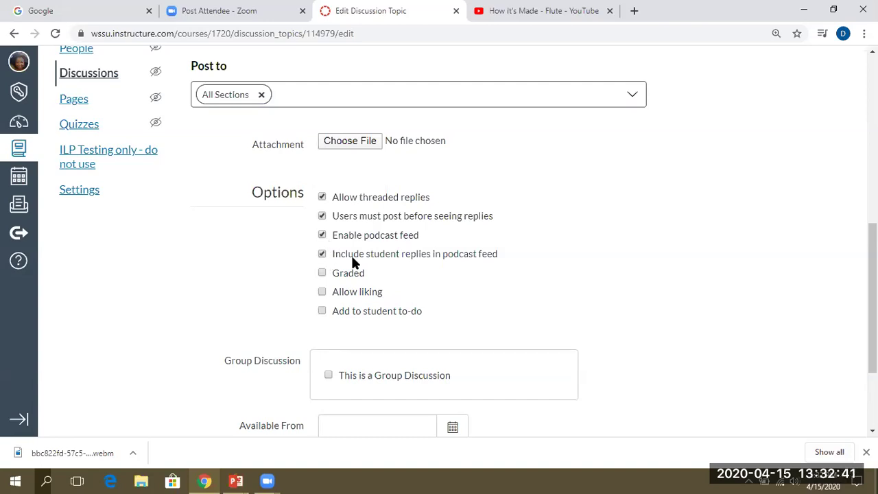
{"action": "left_click", "coordinate": [323, 254]}
{"action": "left_click", "coordinate": [322, 273]}
{"action": "scroll", "coordinate": [323, 279], "scroll_direction": "down", "scroll_amount": 1}
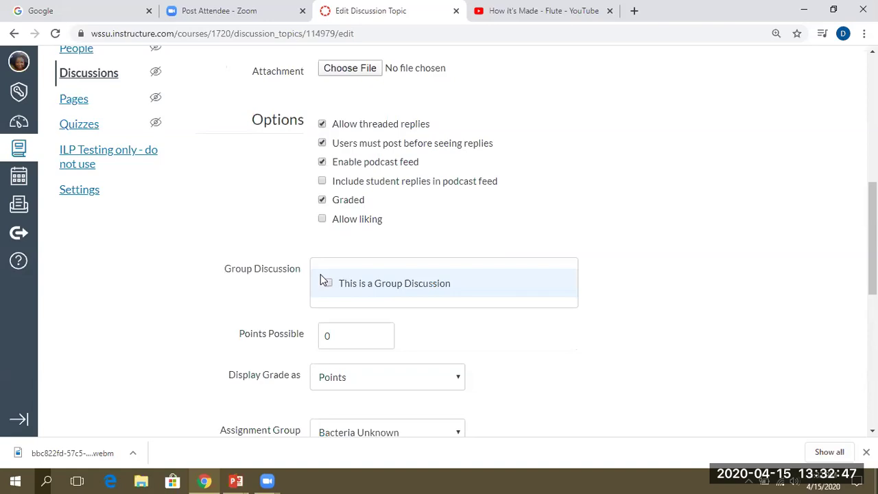
{"action": "left_click", "coordinate": [323, 201]}
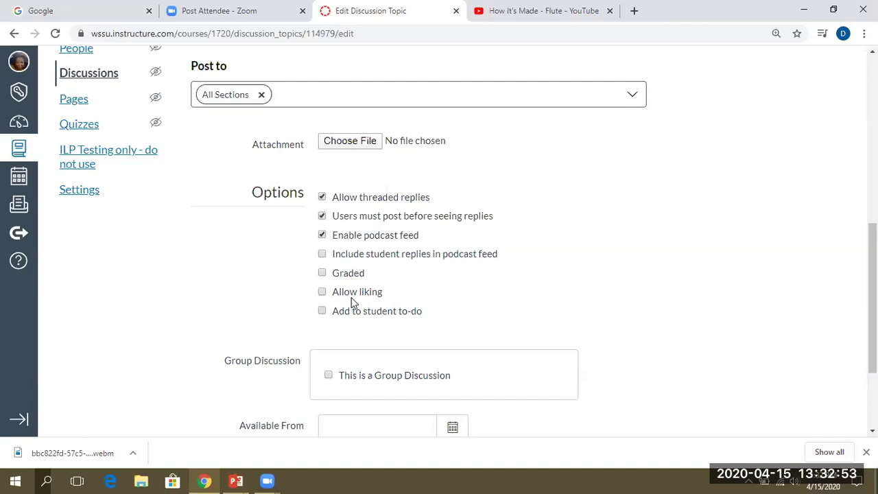
Add the discussion to the student to-do list with the date Apr 24 11:59pm.
{"action": "scroll", "coordinate": [559, 275], "scroll_direction": "down", "scroll_amount": 1}
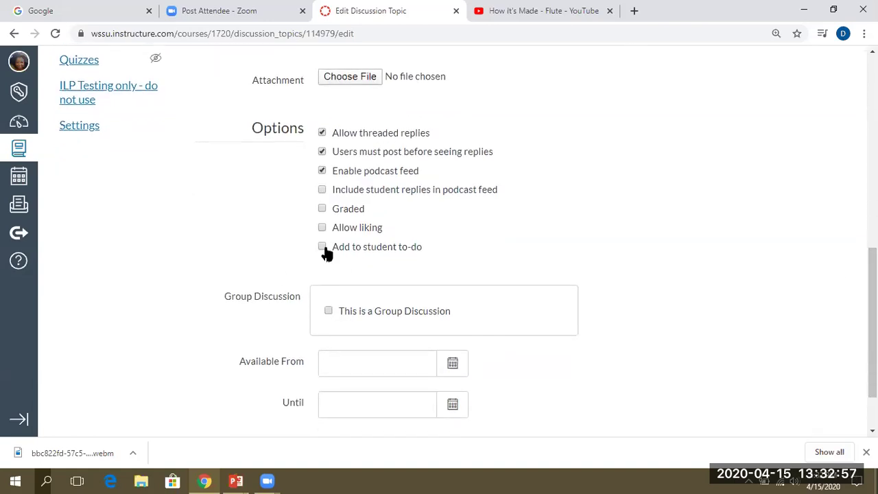
{"action": "left_click", "coordinate": [323, 247]}
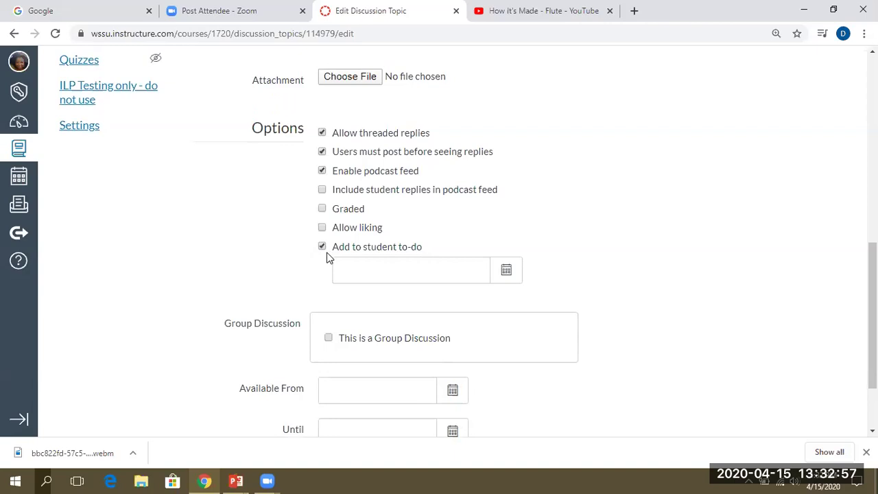
{"action": "left_click", "coordinate": [503, 273]}
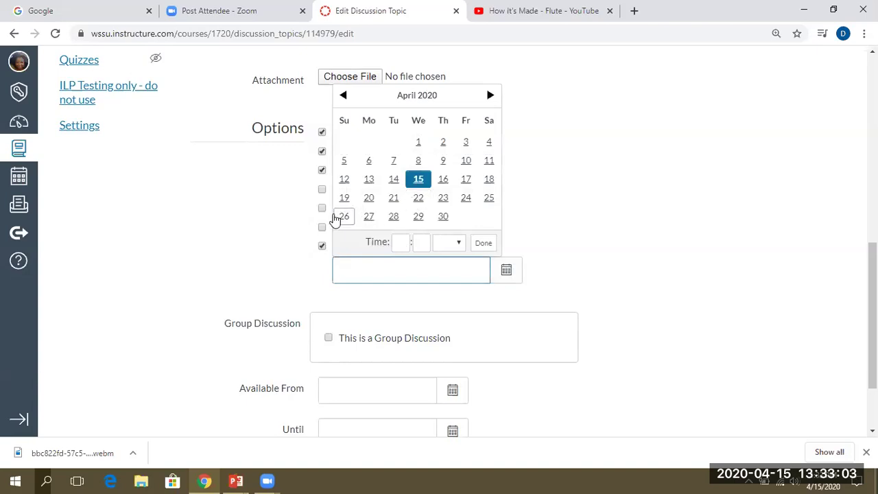
{"action": "left_click", "coordinate": [466, 201]}
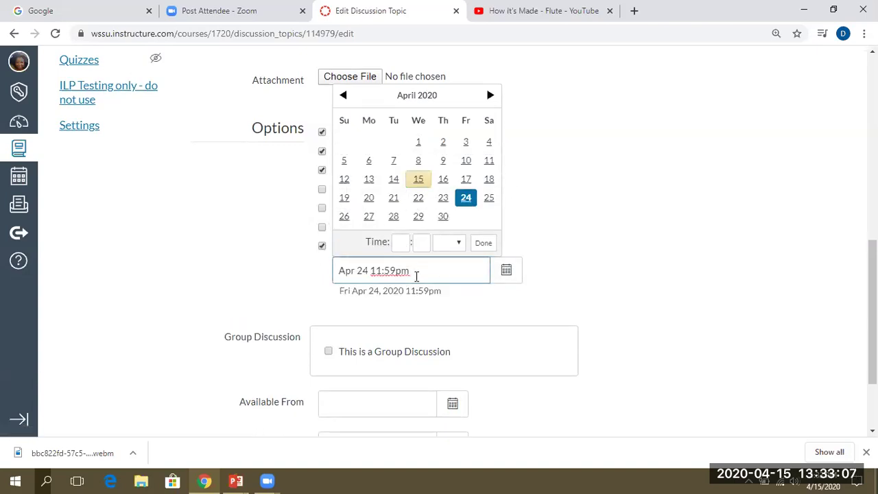
{"action": "left_click", "coordinate": [606, 267]}
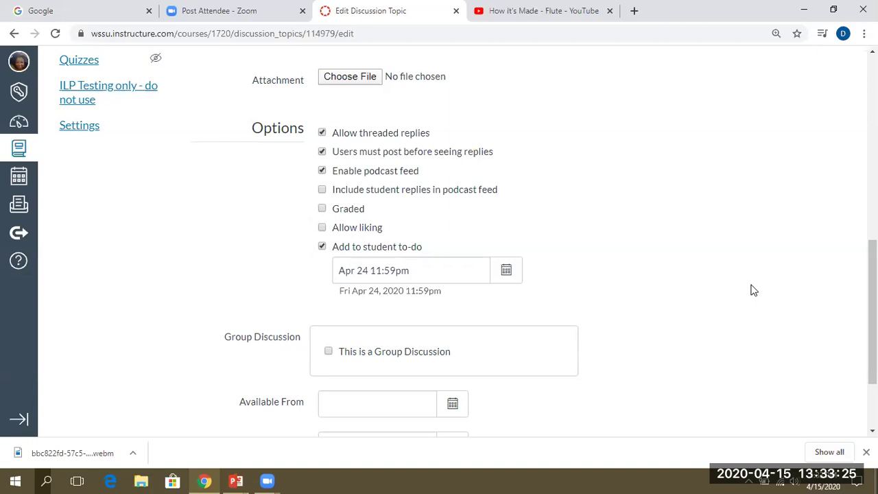
Make the discussion available from Apr 13, 2020 until Apr 17, 2020, and save and publish it.
{"action": "scroll", "coordinate": [334, 330], "scroll_direction": "down", "scroll_amount": 1}
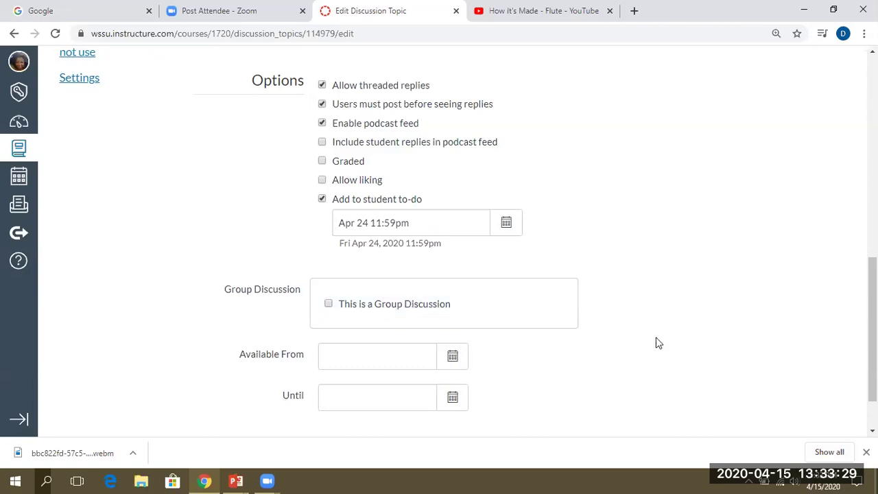
{"action": "scroll", "coordinate": [873, 330], "scroll_direction": "down", "scroll_amount": 2}
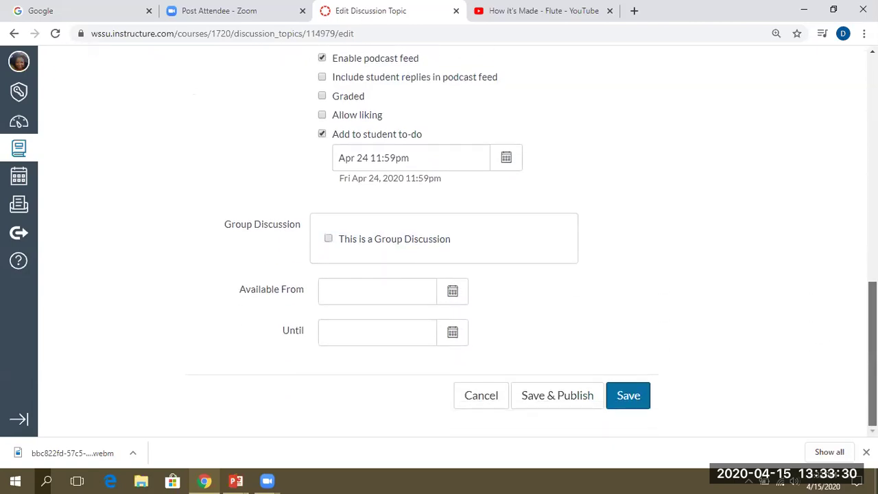
{"action": "left_click", "coordinate": [455, 296]}
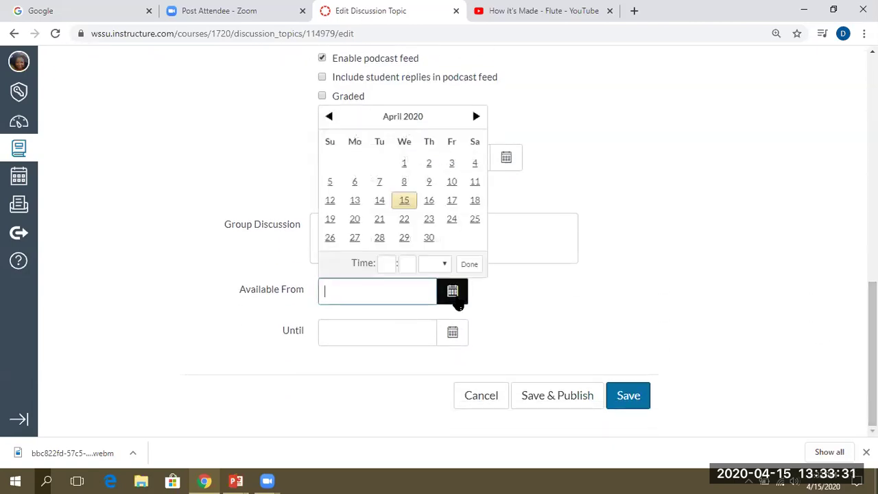
{"action": "left_click", "coordinate": [355, 201]}
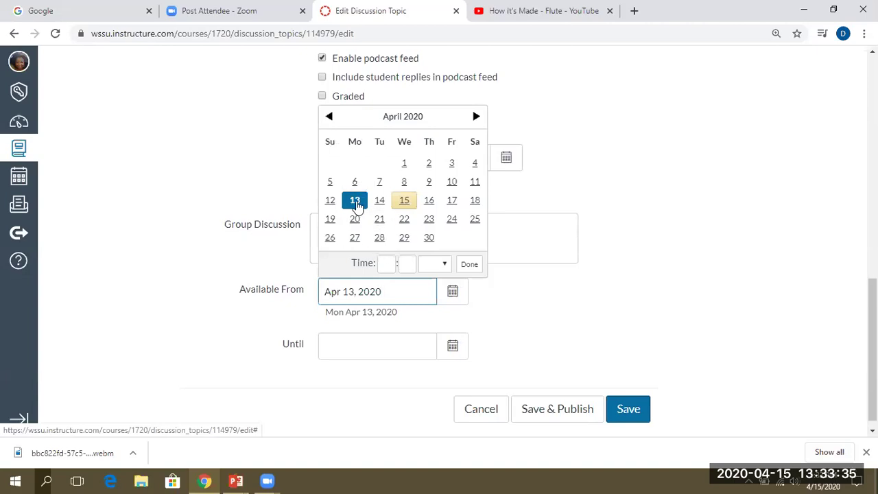
{"action": "left_click", "coordinate": [453, 346]}
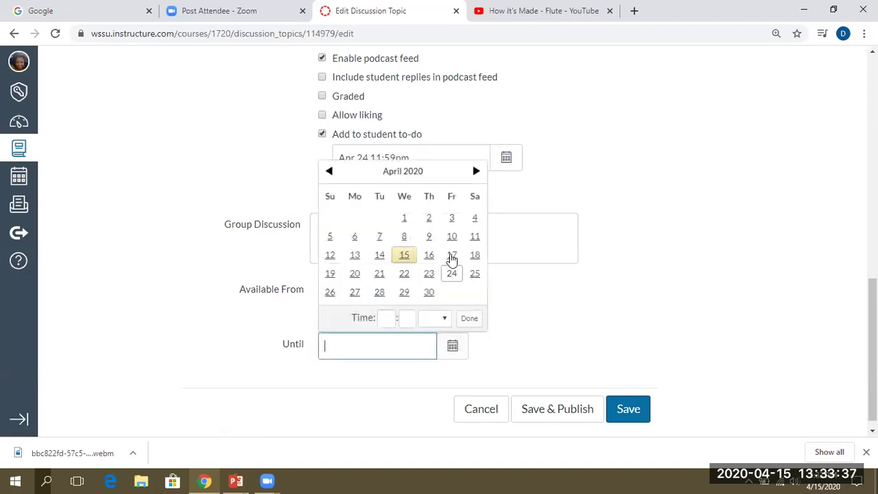
{"action": "left_click", "coordinate": [452, 256]}
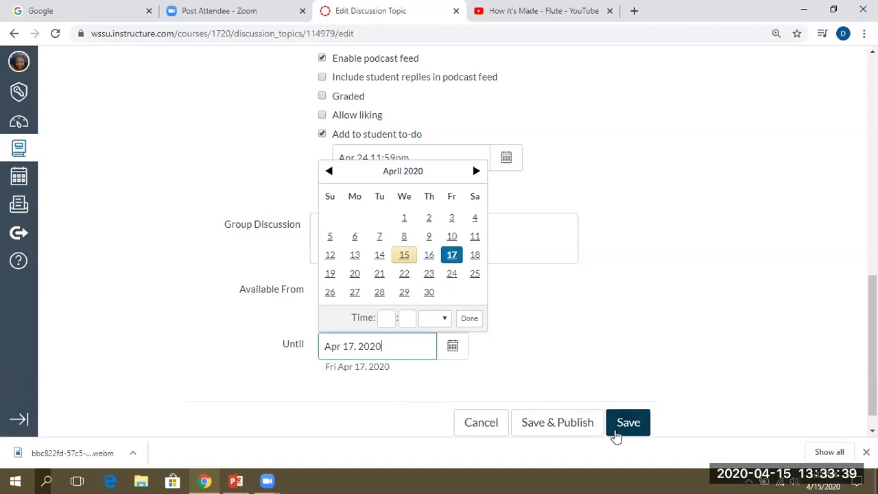
{"action": "left_click", "coordinate": [543, 433]}
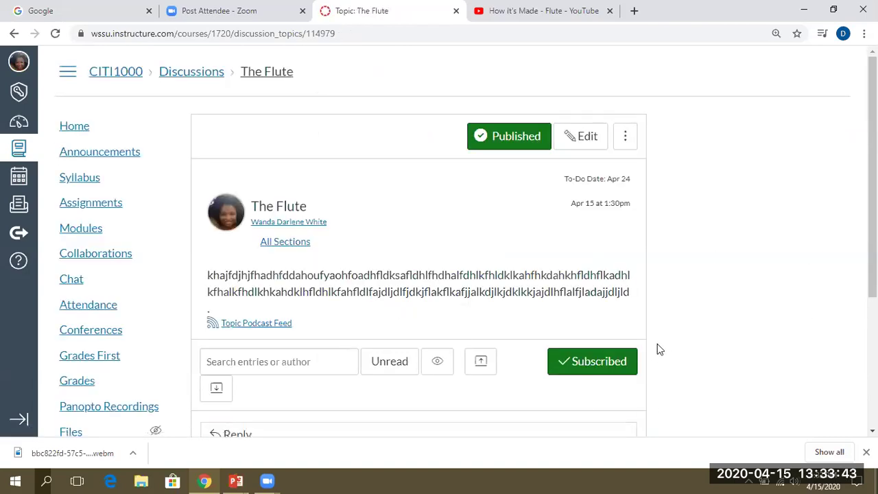
Review the published The Flute discussion and open its reply editor.
{"action": "scroll", "coordinate": [873, 206], "scroll_direction": "down", "scroll_amount": 1}
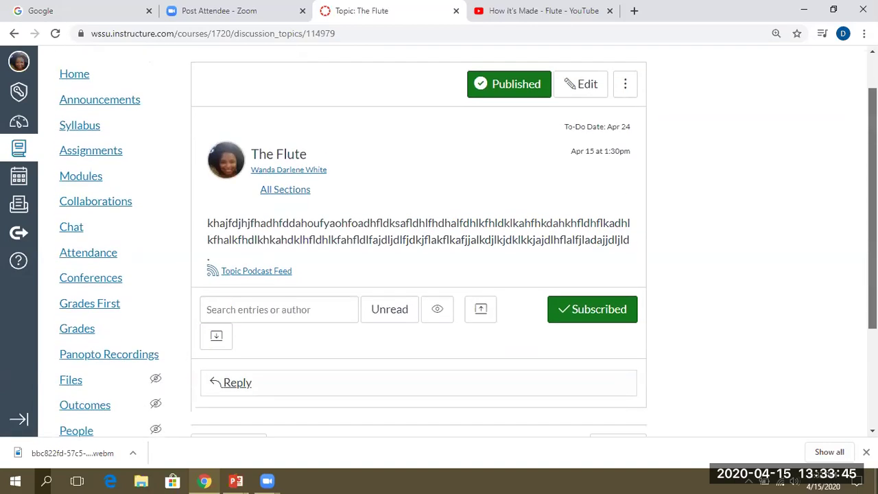
{"action": "scroll", "coordinate": [786, 237], "scroll_direction": "down", "scroll_amount": 1}
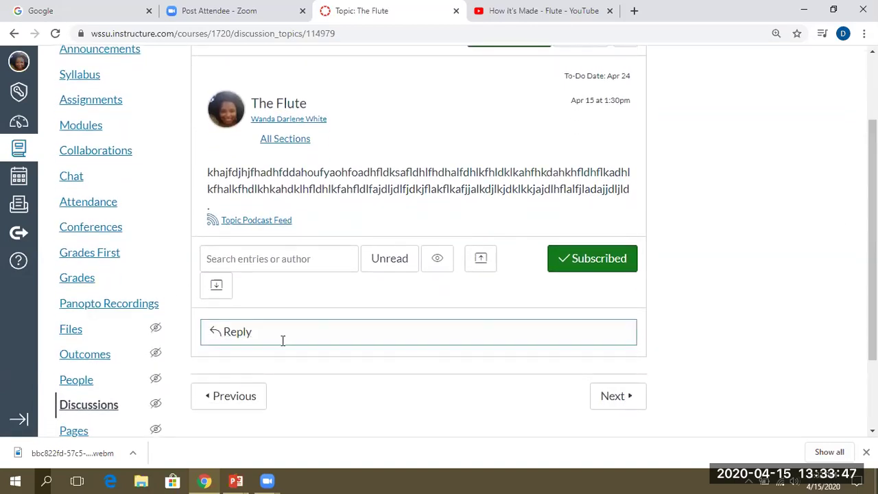
{"action": "left_click", "coordinate": [288, 327]}
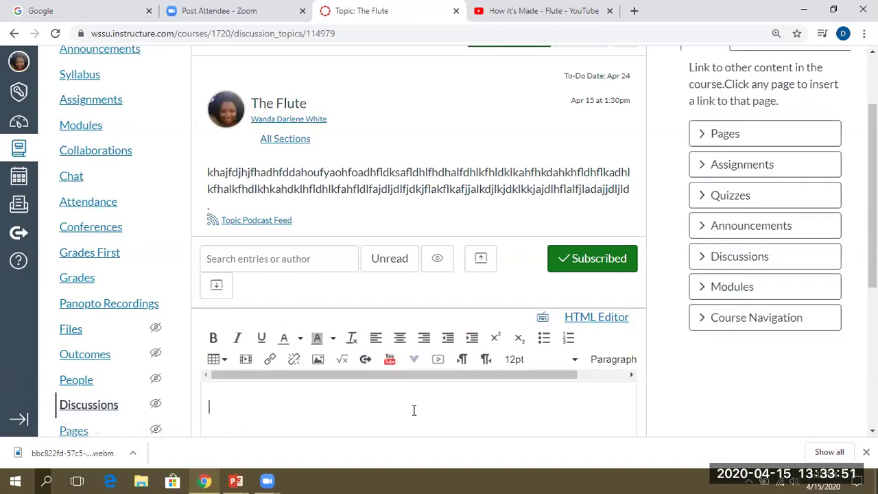
{"action": "scroll", "coordinate": [419, 247], "scroll_direction": "up", "scroll_amount": 2}
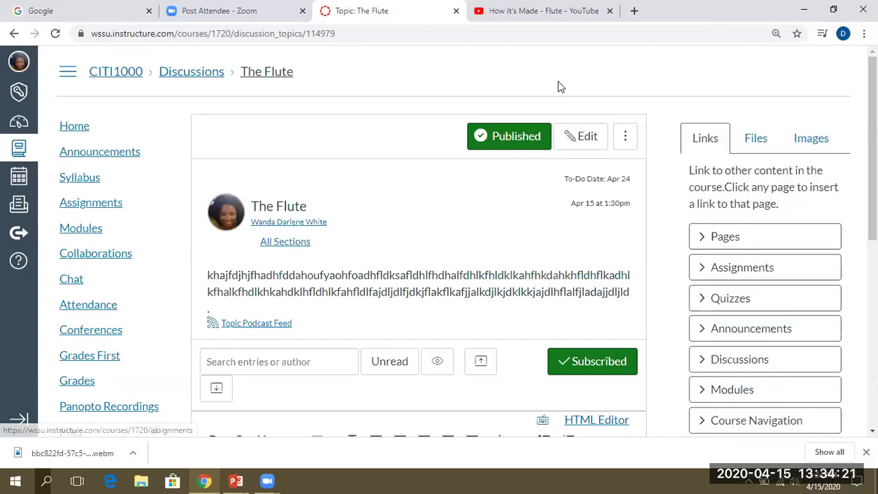
{"action": "scroll", "coordinate": [559, 87], "scroll_direction": "down", "scroll_amount": 1}
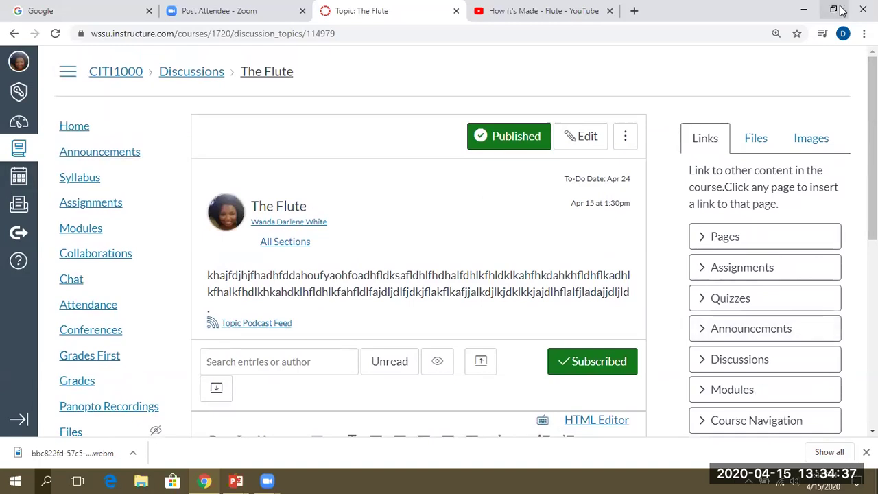
Return to the course's Modules page and look through the modules and their items.
{"action": "left_click", "coordinate": [81, 231]}
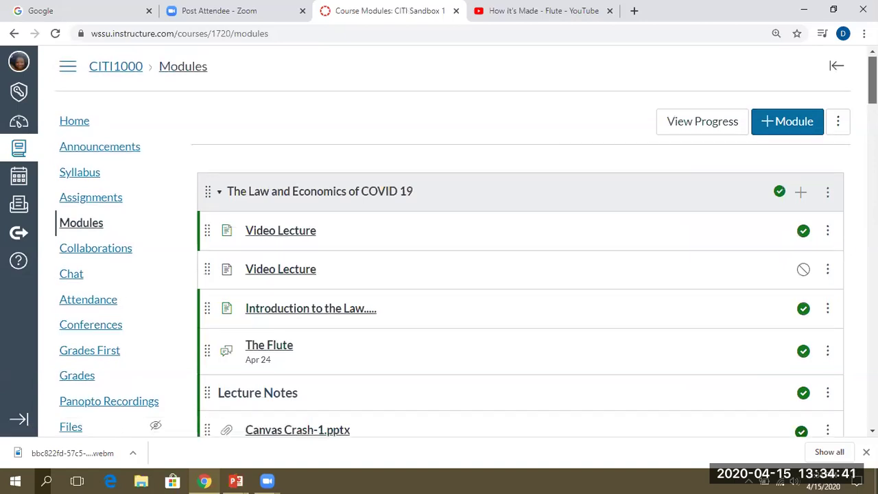
{"action": "scroll", "coordinate": [453, 240], "scroll_direction": "down", "scroll_amount": 7}
{"action": "scroll", "coordinate": [453, 240], "scroll_direction": "down", "scroll_amount": 3}
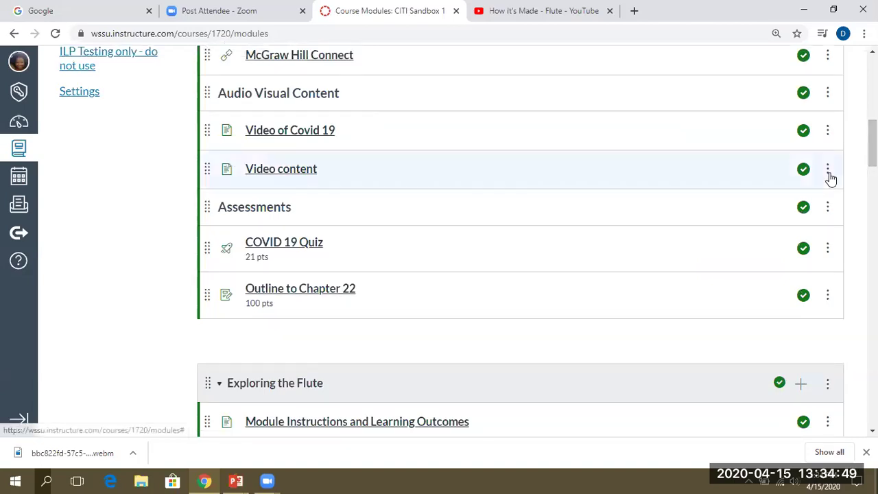
{"action": "scroll", "coordinate": [829, 176], "scroll_direction": "down", "scroll_amount": 6}
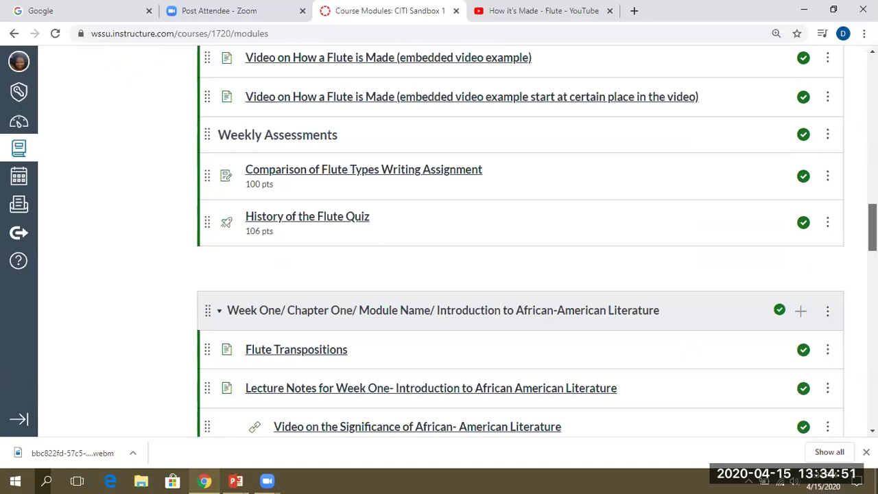
{"action": "scroll", "coordinate": [453, 241], "scroll_direction": "up", "scroll_amount": 15}
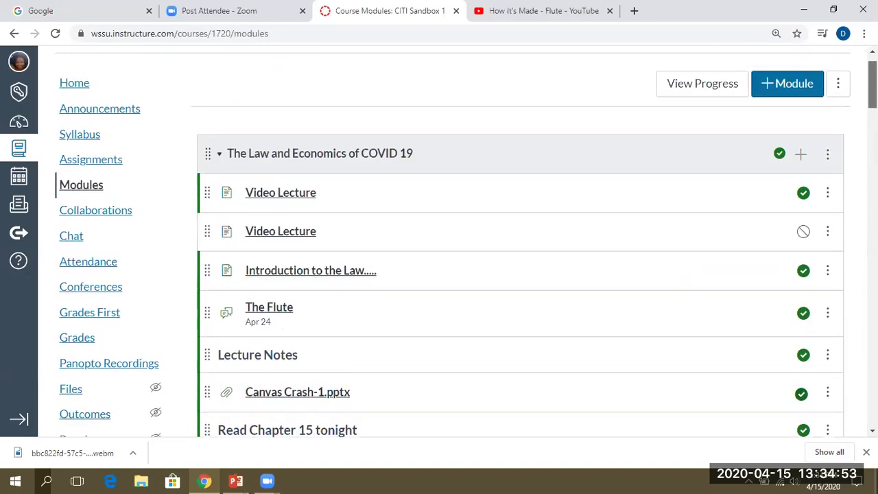
{"action": "left_click", "coordinate": [838, 126]}
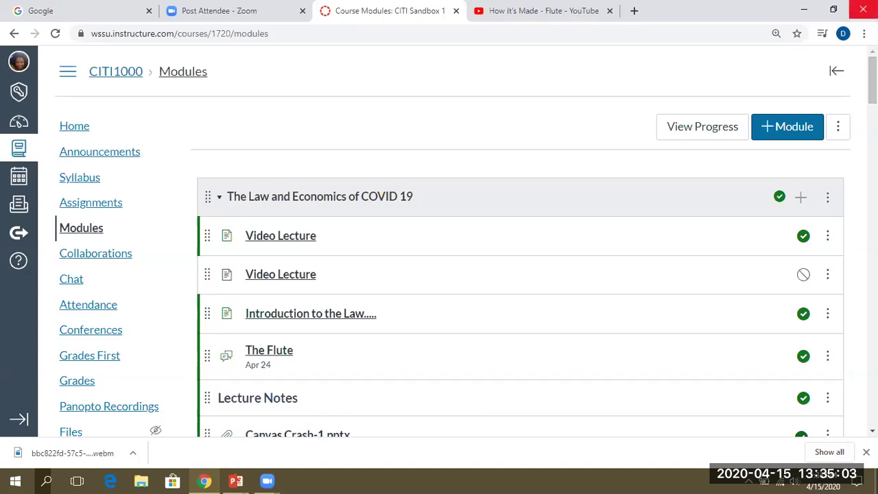
{"action": "left_click", "coordinate": [787, 136]}
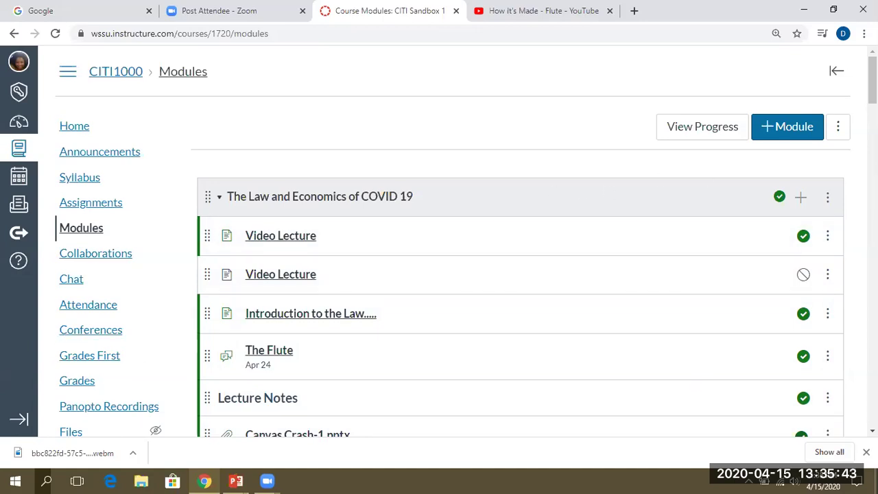
Open the course's People page and view the Everyone roster.
{"action": "scroll", "coordinate": [96, 226], "scroll_direction": "down", "scroll_amount": 1}
{"action": "left_click", "coordinate": [97, 218]}
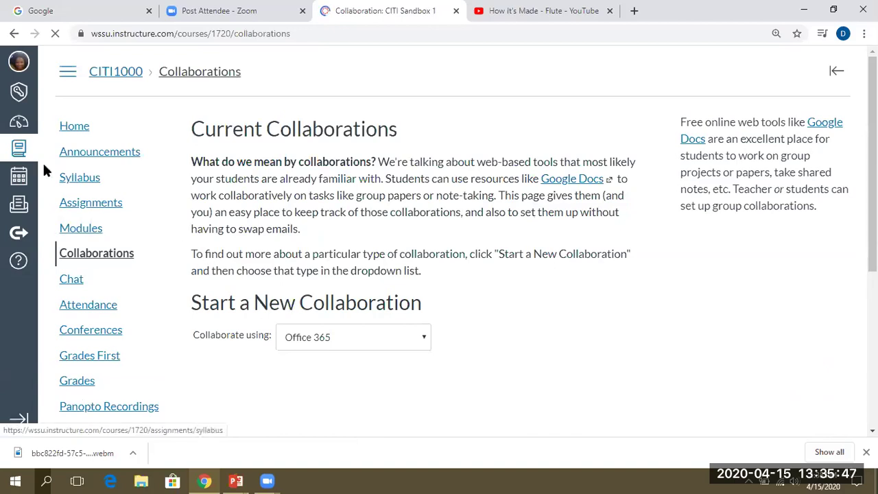
{"action": "left_click", "coordinate": [12, 33]}
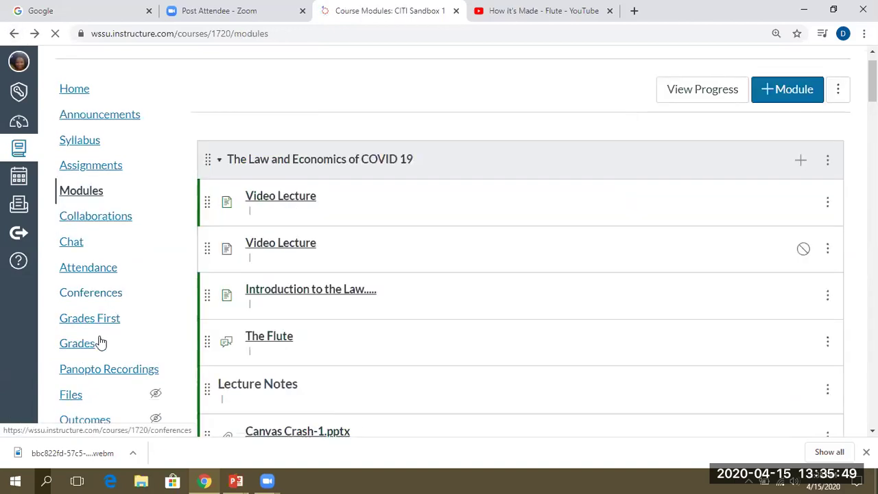
{"action": "scroll", "coordinate": [99, 343], "scroll_direction": "down", "scroll_amount": 2}
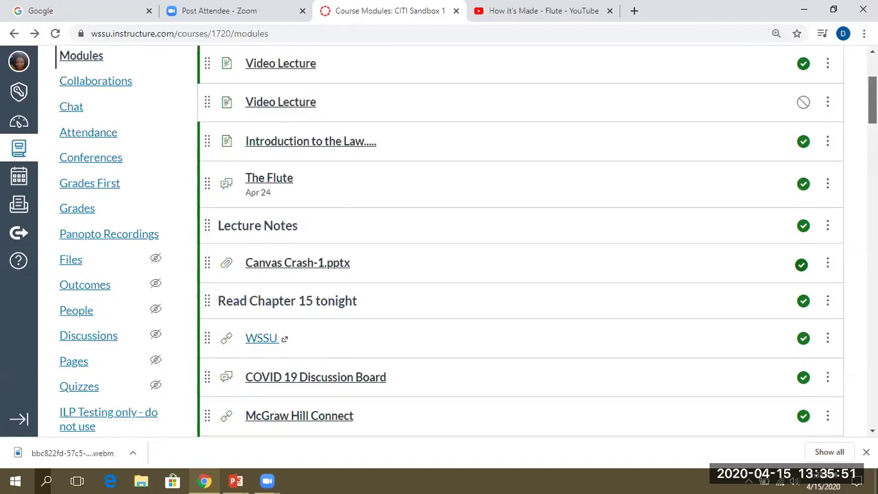
{"action": "left_click", "coordinate": [80, 307]}
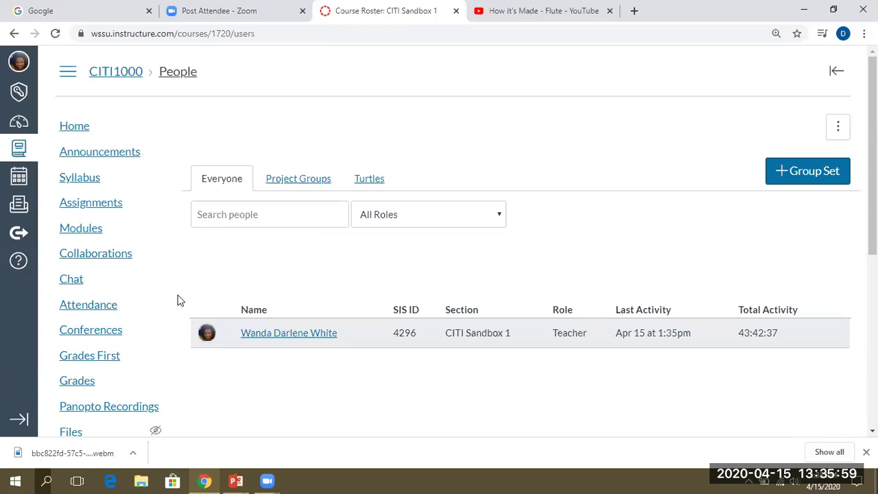
{"action": "scroll", "coordinate": [117, 411], "scroll_direction": "down", "scroll_amount": 1}
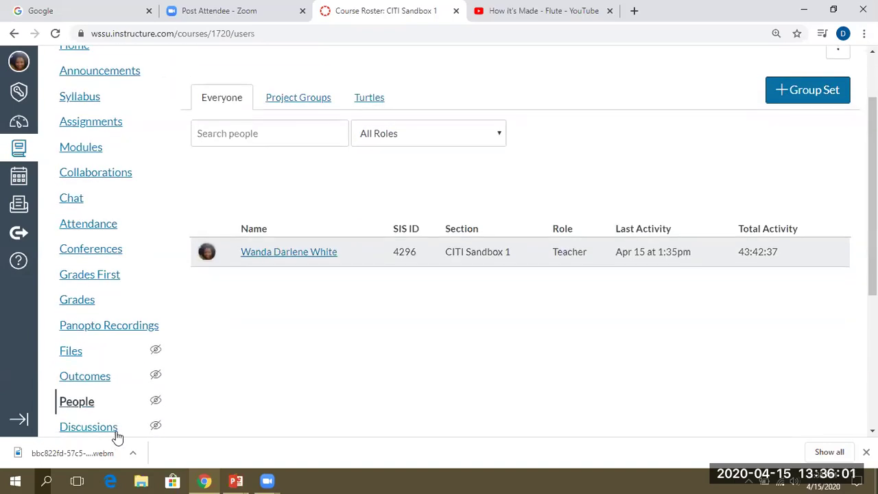
{"action": "left_click_drag", "start_coordinate": [873, 206], "coordinate": [873, 228]}
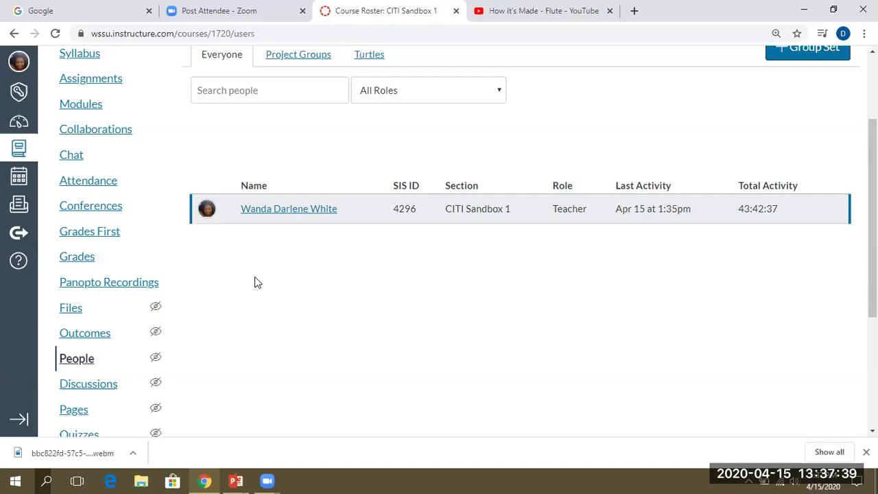
Add a group named Comparison of Flute Types to the Project Groups set, limited to 5 members.
{"action": "scroll", "coordinate": [355, 156], "scroll_direction": "up", "scroll_amount": 3}
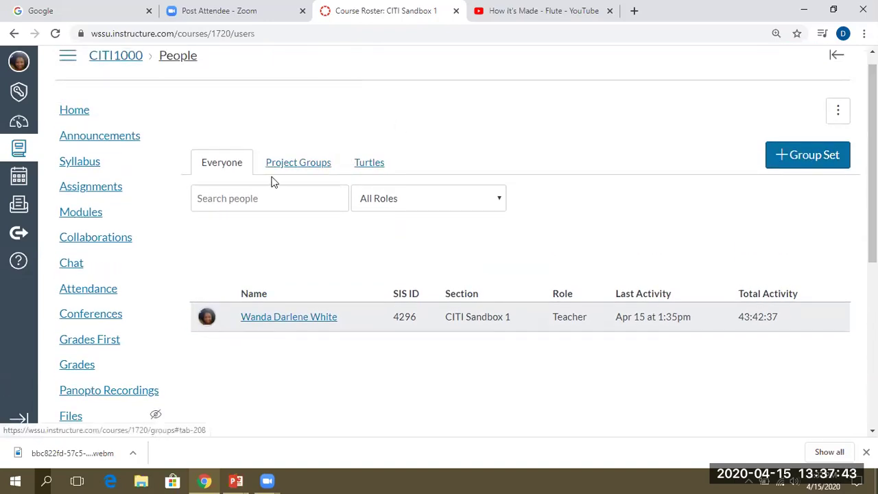
{"action": "left_click", "coordinate": [278, 165]}
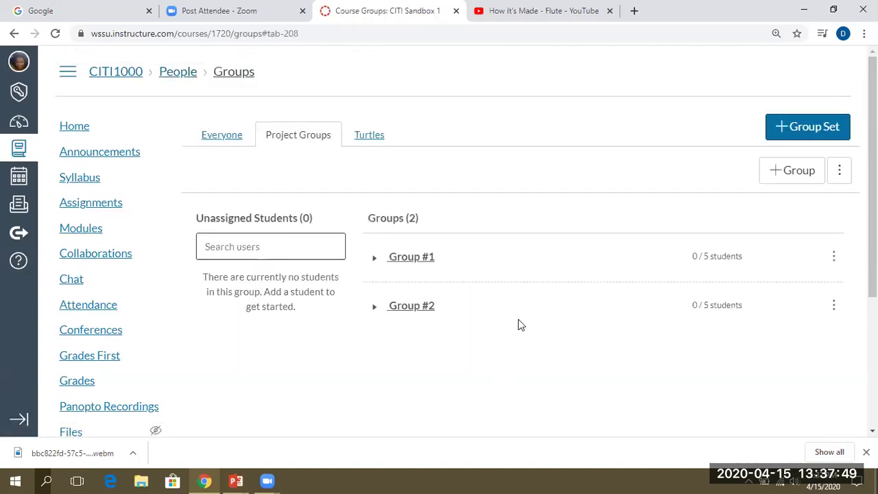
{"action": "left_click", "coordinate": [791, 171]}
{"action": "left_click", "coordinate": [444, 227]}
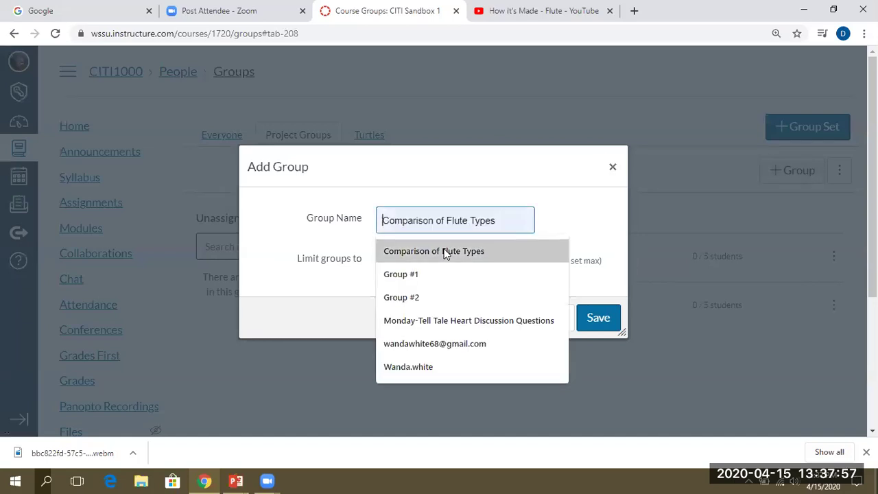
{"action": "left_click", "coordinate": [447, 251]}
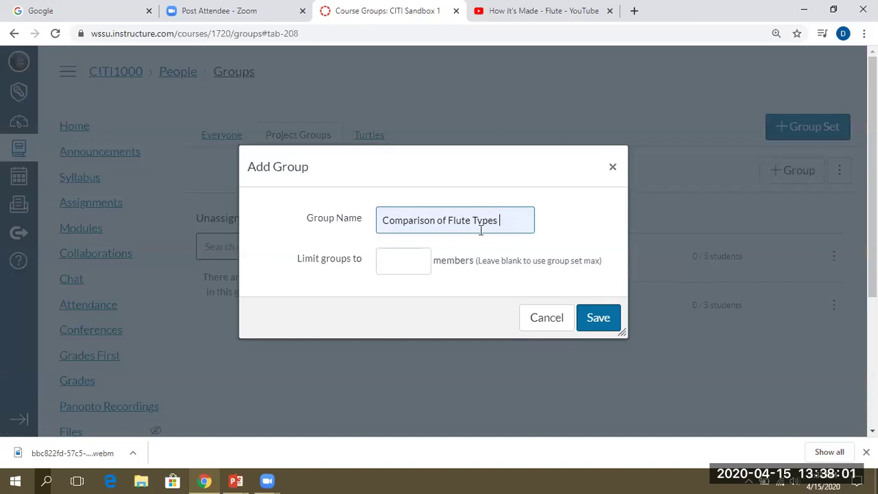
{"action": "left_click", "coordinate": [415, 262]}
{"action": "type", "text": "2"}
{"action": "left_click", "coordinate": [423, 261]}
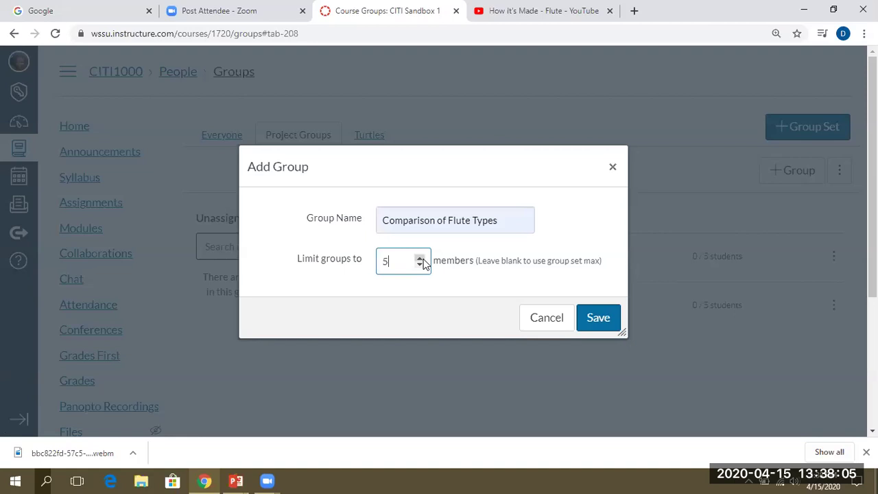
{"action": "left_click", "coordinate": [597, 318]}
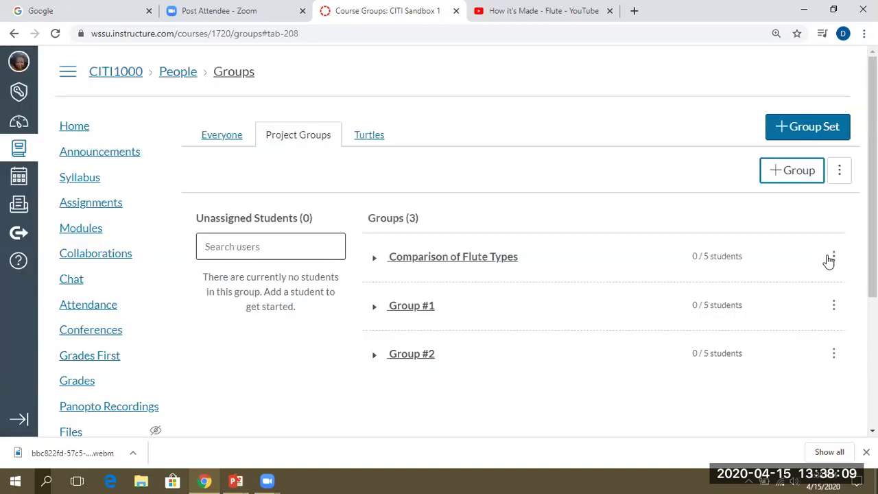
Examine the Comparison of Flute Types group's member list and review its editable name and member limit.
{"action": "left_click", "coordinate": [430, 257]}
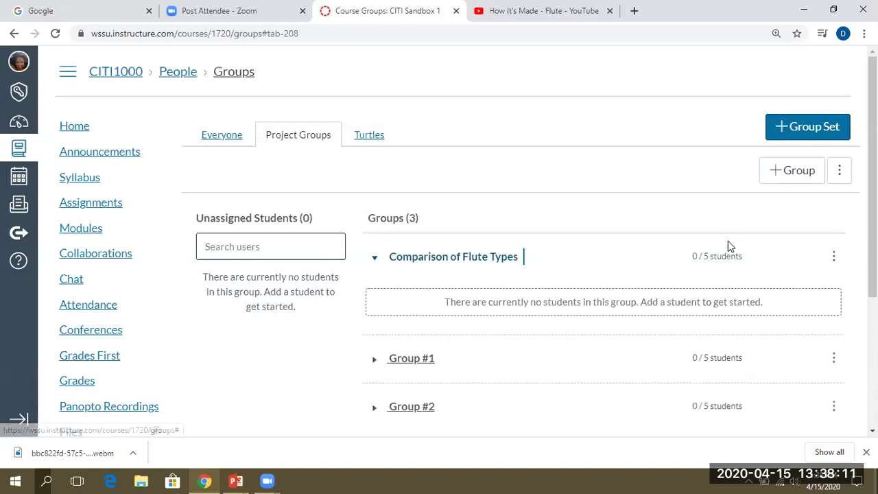
{"action": "left_click", "coordinate": [464, 265]}
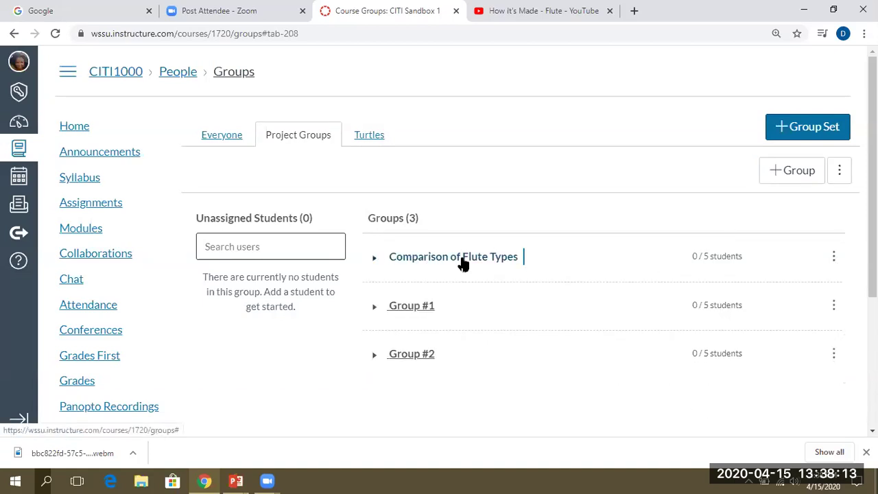
{"action": "left_click", "coordinate": [835, 257]}
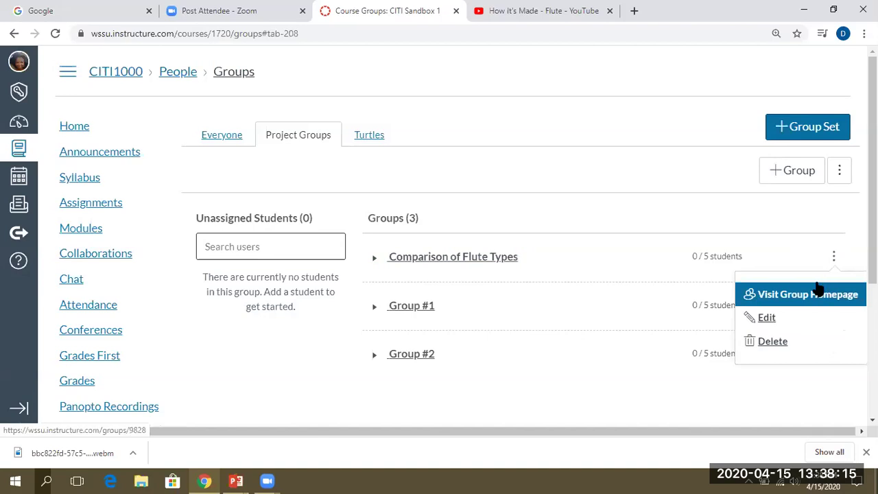
{"action": "left_click", "coordinate": [763, 317]}
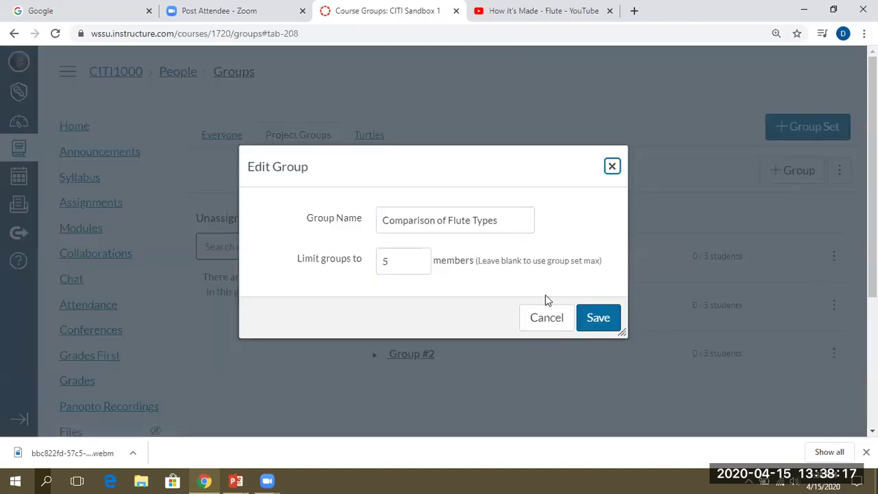
{"action": "left_click", "coordinate": [592, 326]}
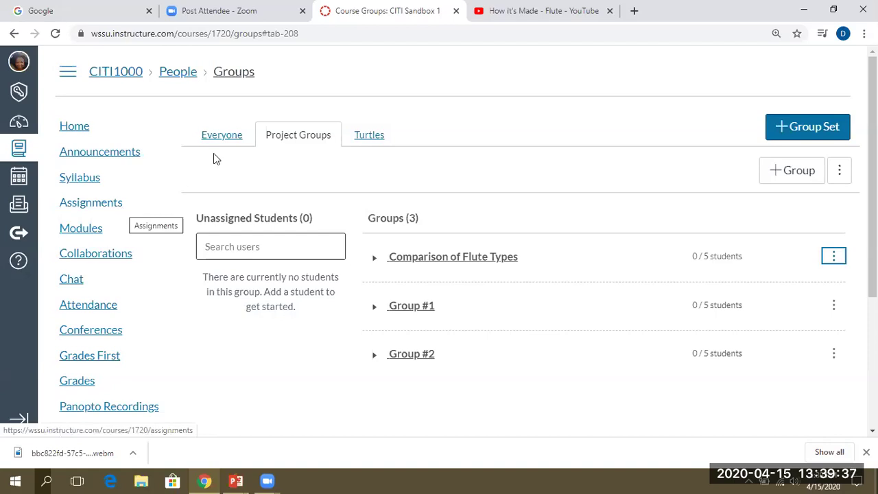
Visit the course home page and return to Modules to look through the COVID 19 module's items.
{"action": "left_click", "coordinate": [76, 129]}
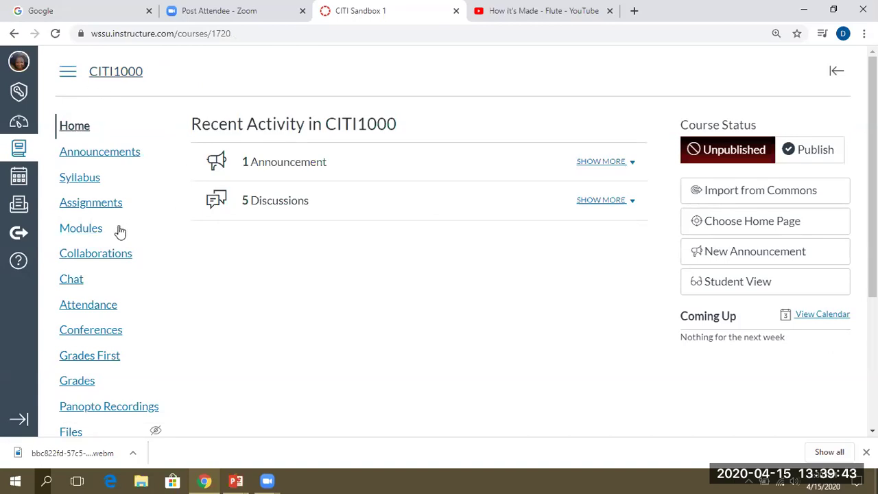
{"action": "left_click", "coordinate": [89, 234]}
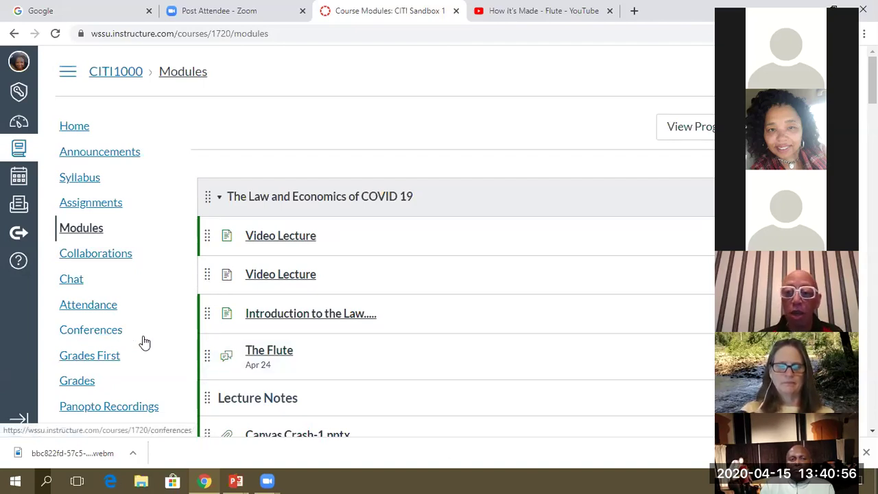
{"action": "scroll", "coordinate": [553, 251], "scroll_direction": "down", "scroll_amount": 5}
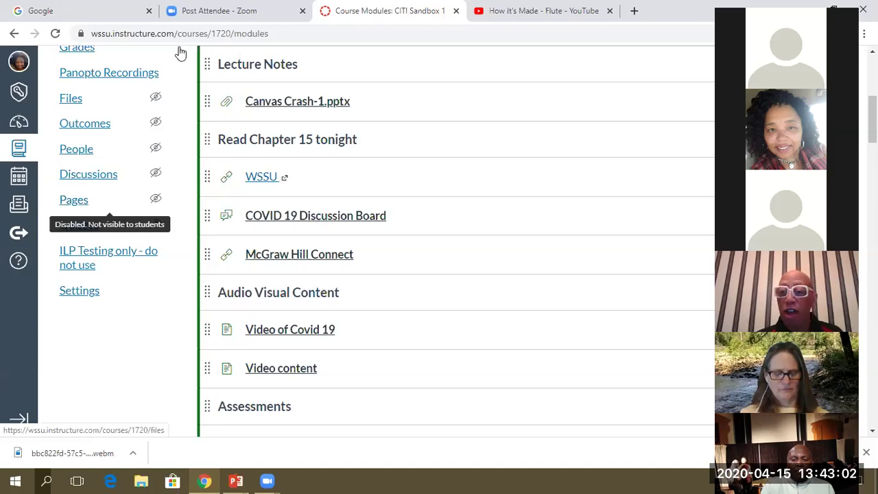
{"action": "scroll", "coordinate": [180, 52], "scroll_direction": "up", "scroll_amount": 4}
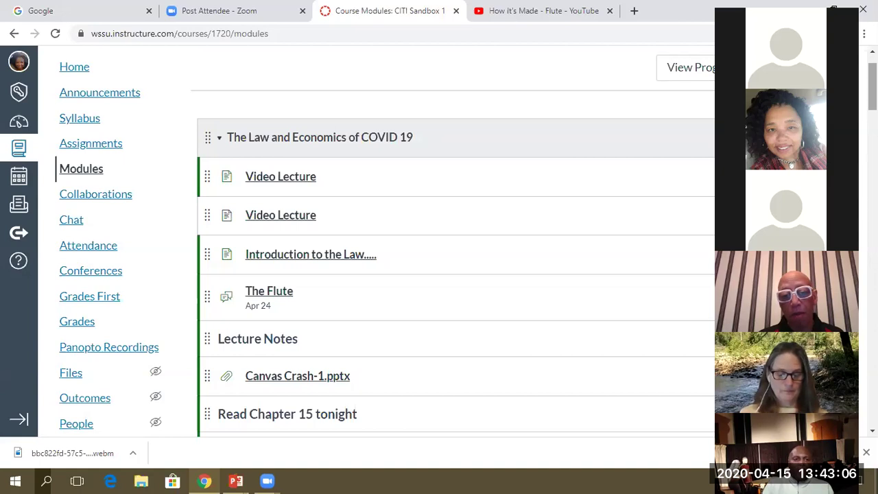
{"action": "scroll", "coordinate": [453, 241], "scroll_direction": "up", "scroll_amount": 1}
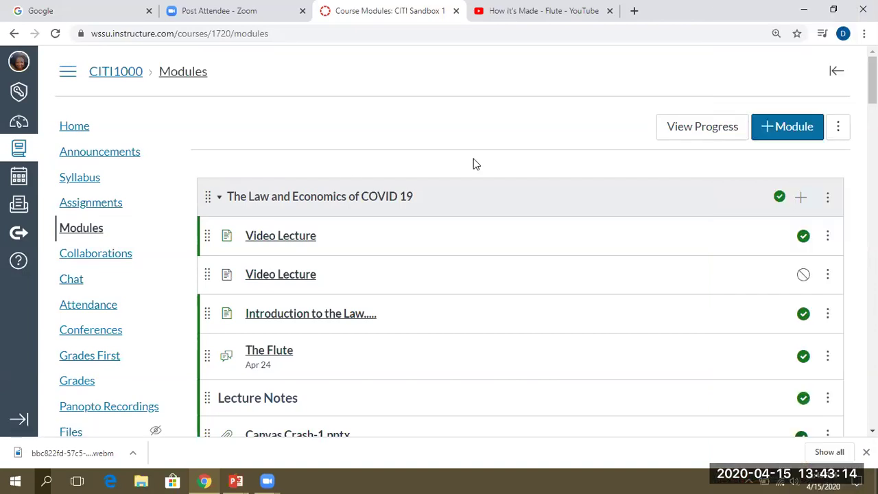
Add a new page named ccc to The Law and Economics of COVID 19 module and open it for editing.
{"action": "left_click", "coordinate": [799, 198]}
{"action": "left_click", "coordinate": [346, 138]}
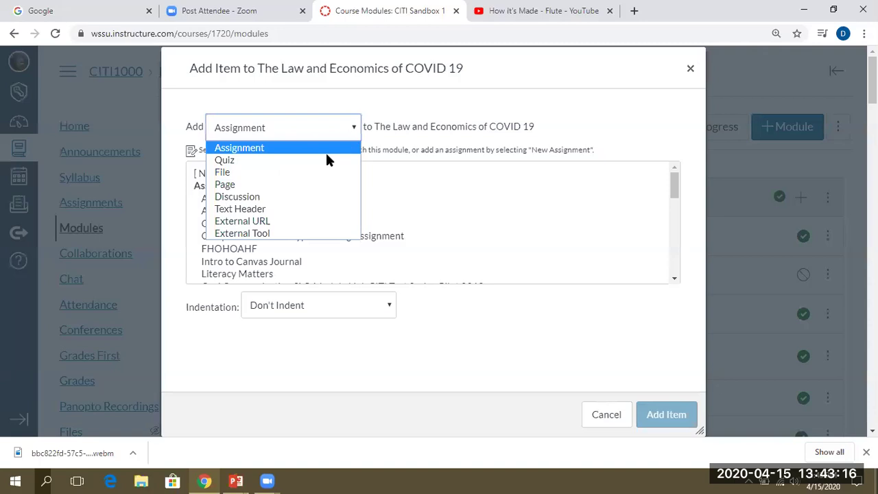
{"action": "left_click", "coordinate": [313, 186]}
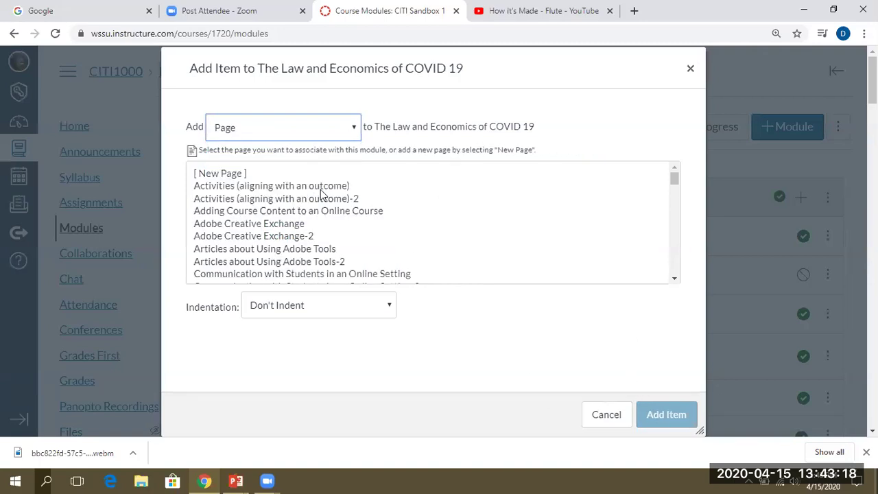
{"action": "left_click", "coordinate": [277, 173]}
{"action": "left_click", "coordinate": [284, 305]}
{"action": "type", "text": "ccc"}
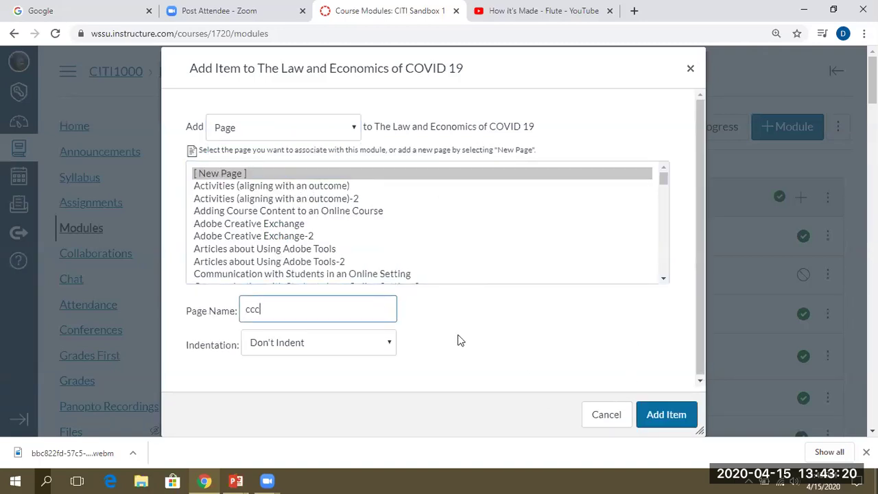
{"action": "left_click", "coordinate": [655, 412]}
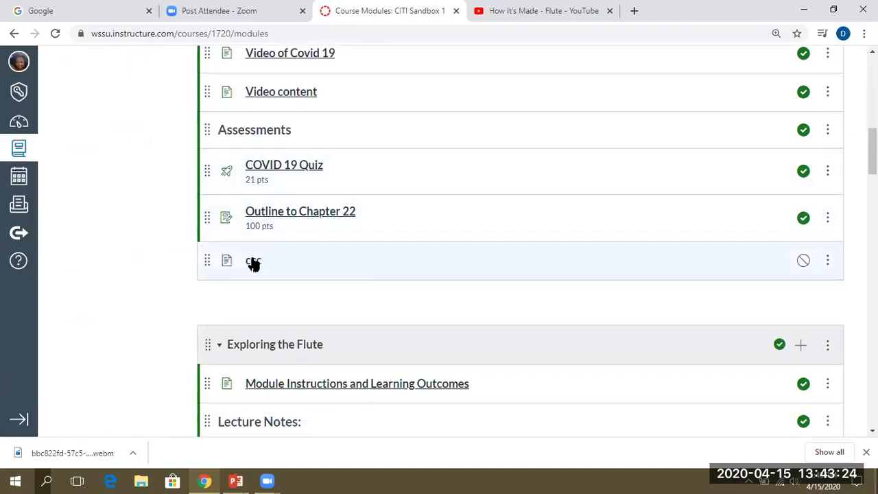
{"action": "left_click", "coordinate": [252, 261]}
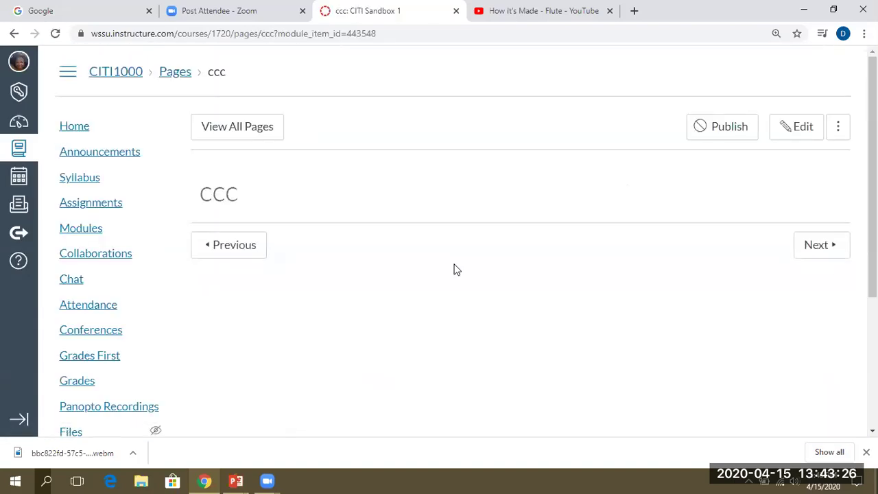
{"action": "left_click", "coordinate": [783, 125]}
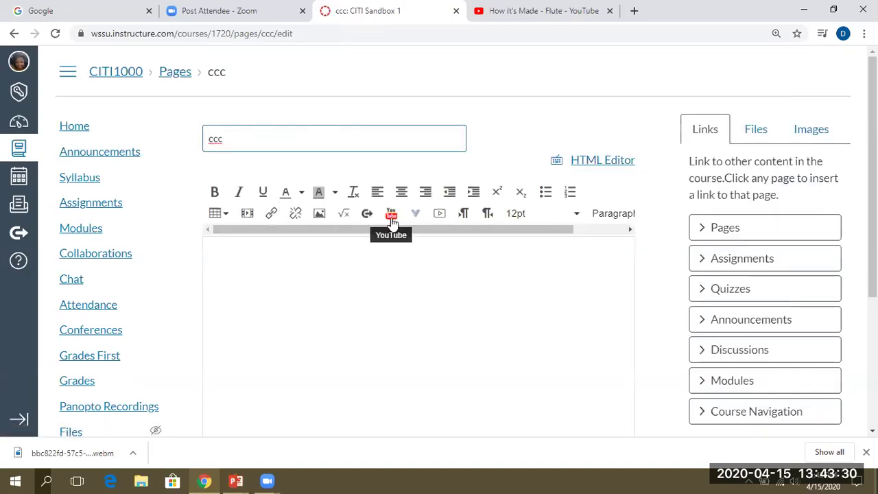
Search for Edgar Allan Poe with the page editor's YouTube tool, then close the tool without inserting a video.
{"action": "left_click", "coordinate": [391, 219]}
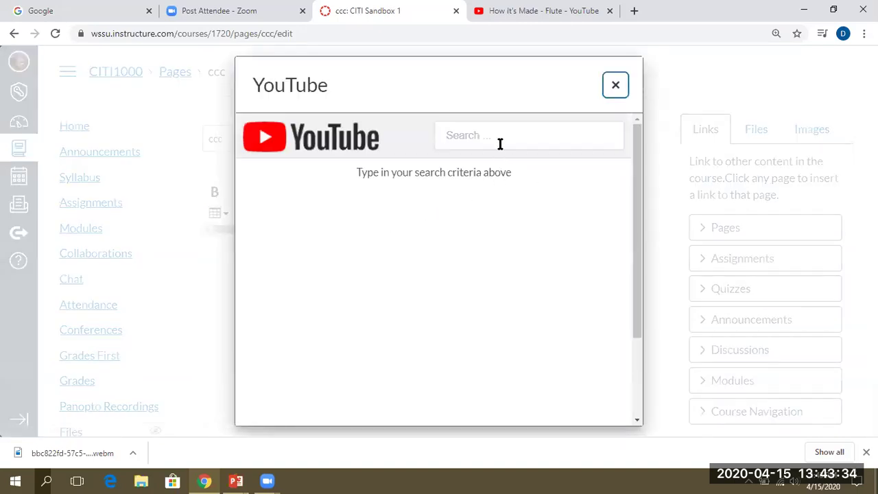
{"action": "left_click", "coordinate": [500, 143]}
{"action": "left_click", "coordinate": [492, 166]}
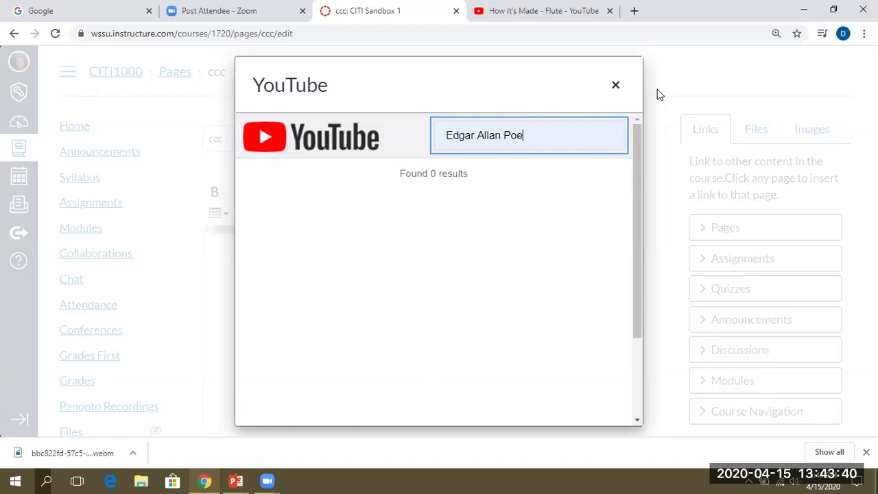
{"action": "left_click", "coordinate": [615, 85]}
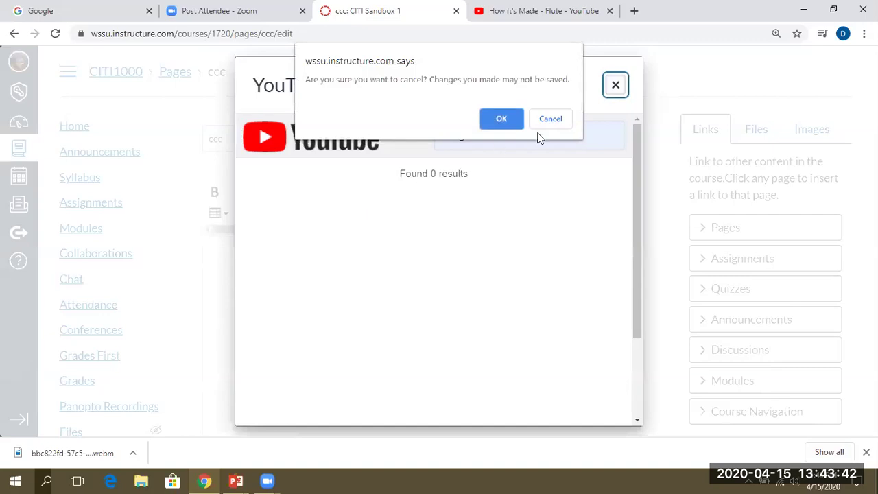
{"action": "left_click", "coordinate": [502, 118]}
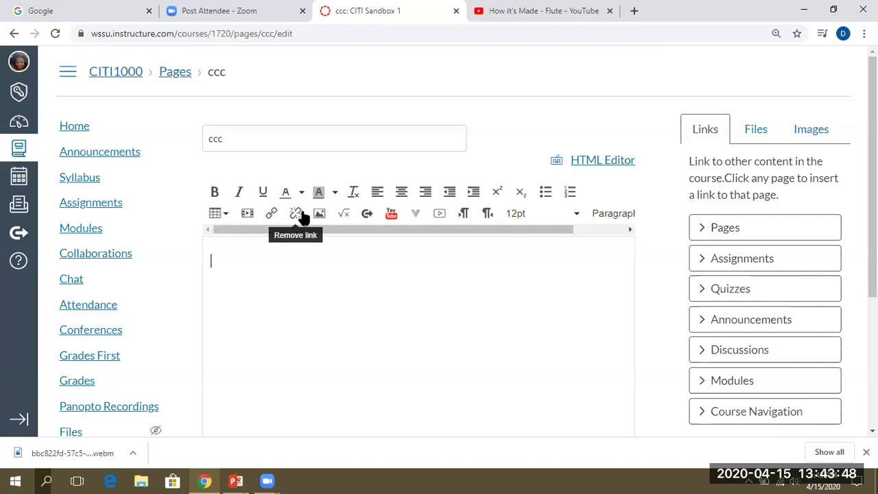
View the media recording dialog and try pasting an embed code through Insert/edit media, closing both without inserting anything.
{"action": "left_click", "coordinate": [442, 215]}
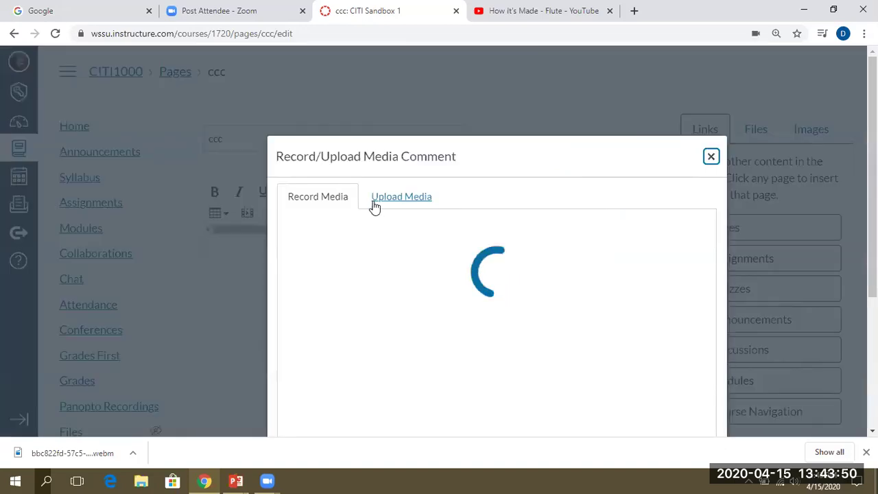
{"action": "left_click", "coordinate": [710, 158]}
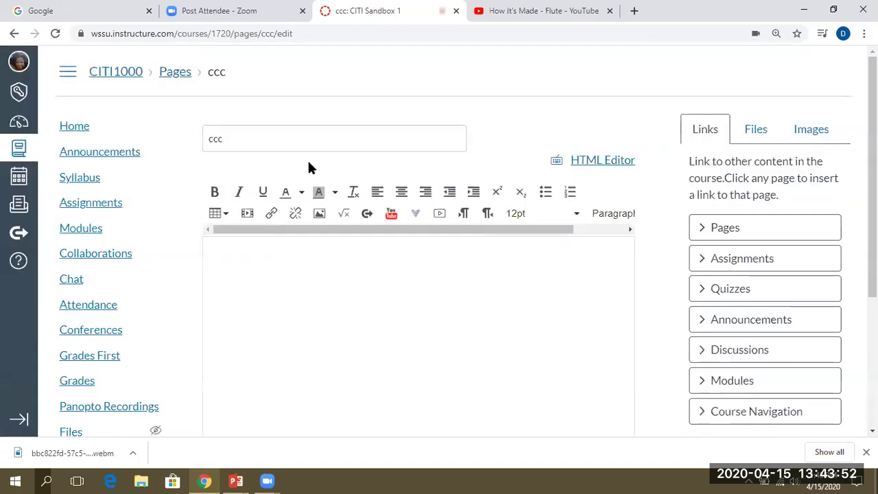
{"action": "left_click", "coordinate": [247, 214]}
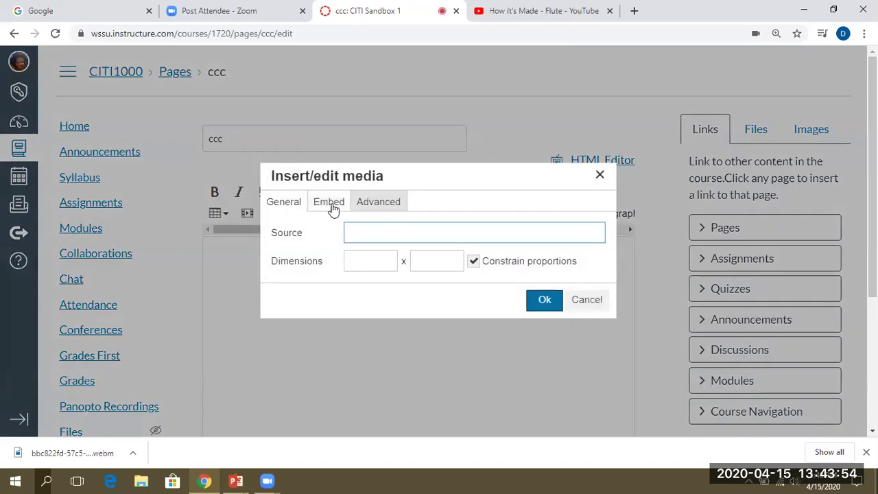
{"action": "left_click", "coordinate": [321, 205]}
{"action": "right_click", "coordinate": [325, 254]}
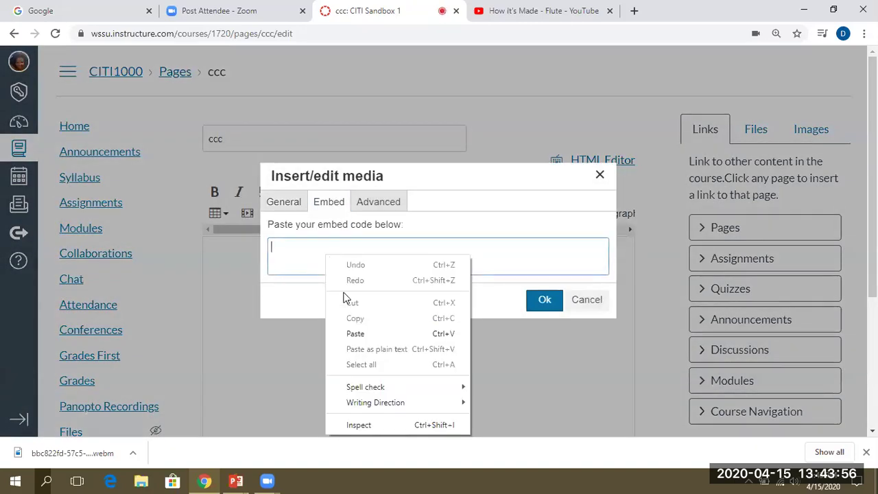
{"action": "left_click", "coordinate": [363, 343]}
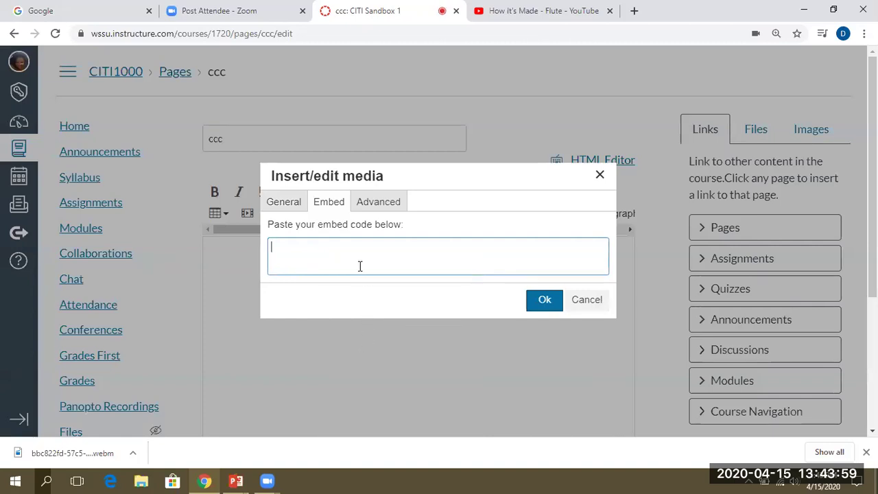
{"action": "left_click", "coordinate": [600, 176]}
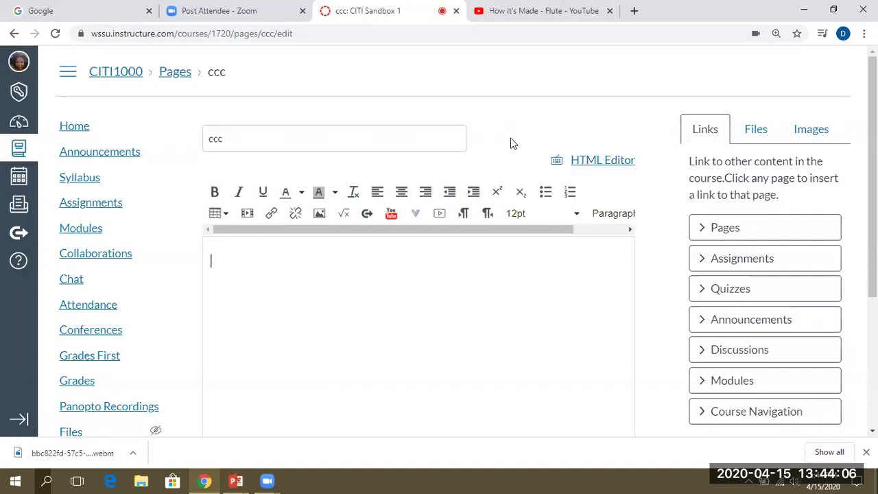
{"action": "left_click", "coordinate": [390, 216]}
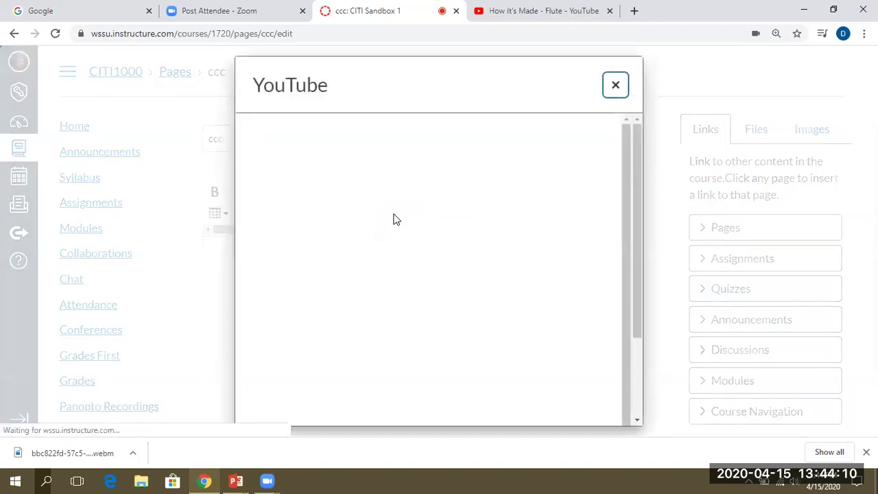
{"action": "left_click", "coordinate": [521, 141]}
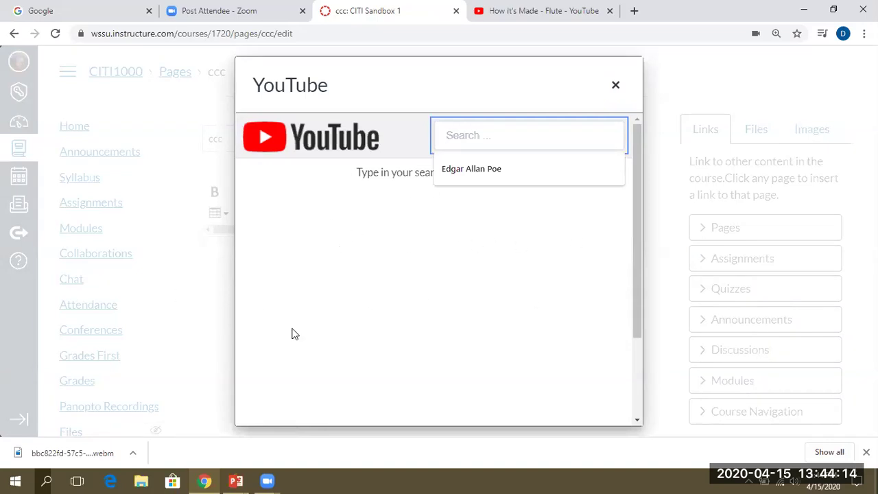
{"action": "left_click", "coordinate": [616, 87]}
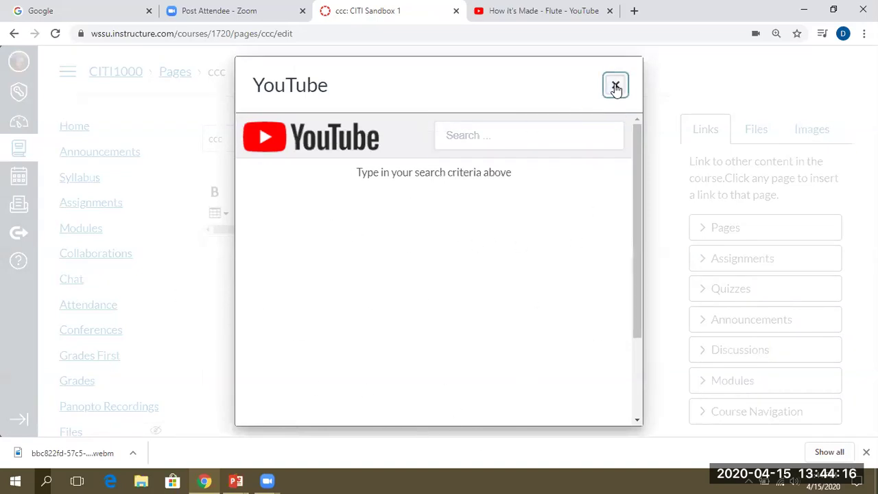
Leave the ccc page editor without saving changes and go back to the course's Modules.
{"action": "left_click", "coordinate": [482, 120]}
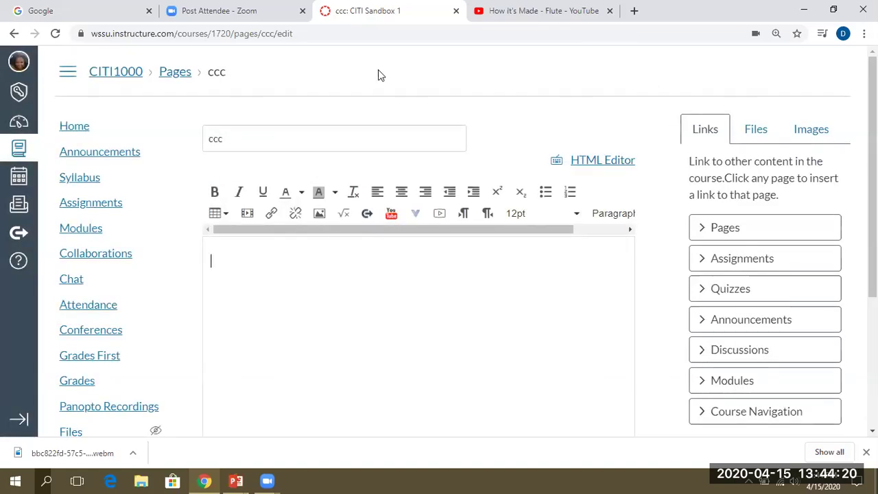
{"action": "left_click", "coordinate": [81, 228]}
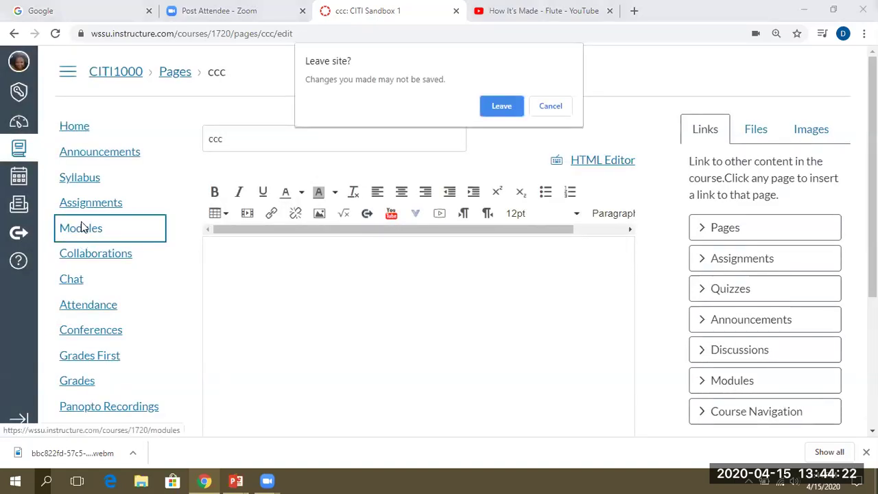
{"action": "left_click", "coordinate": [500, 107]}
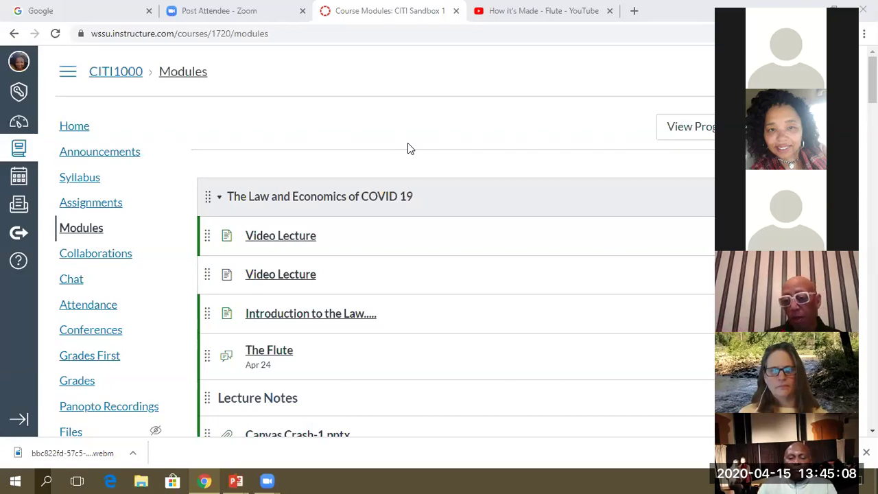
Look through the course's module list and the items in The Law and Economics of COVID 19 module.
{"action": "scroll", "coordinate": [408, 143], "scroll_direction": "down", "scroll_amount": 15}
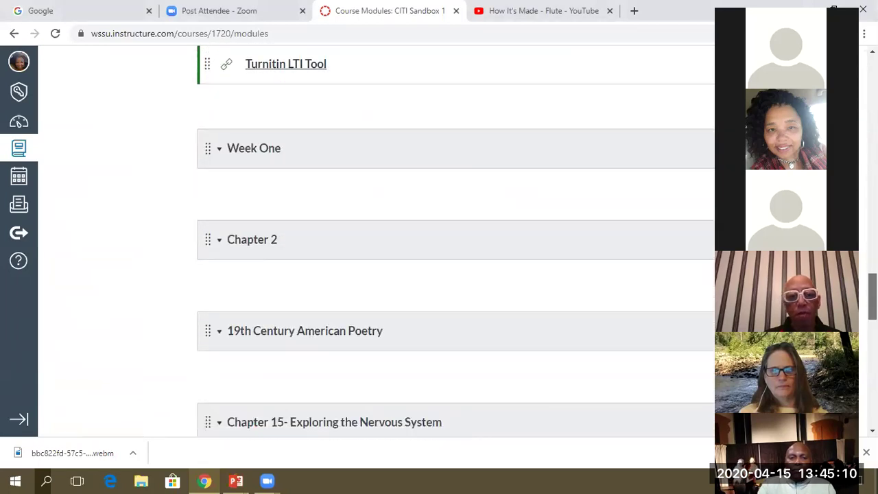
{"action": "scroll", "coordinate": [456, 240], "scroll_direction": "down", "scroll_amount": 1}
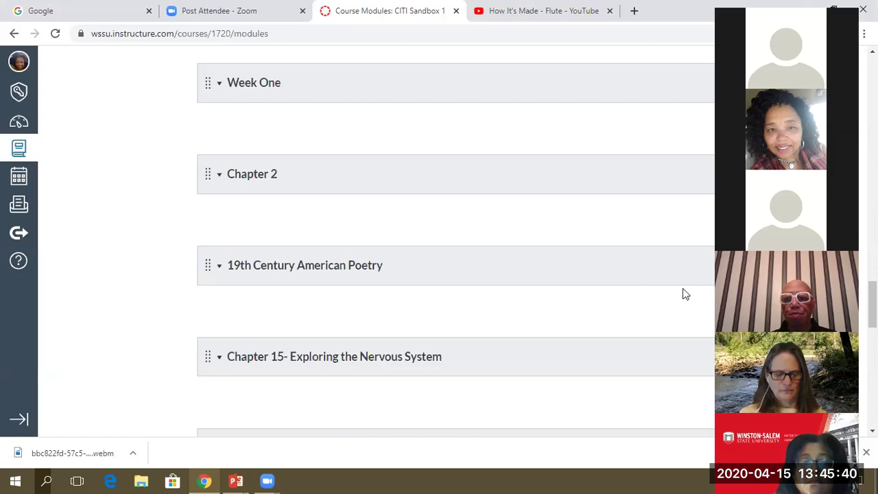
{"action": "scroll", "coordinate": [685, 294], "scroll_direction": "up", "scroll_amount": 5}
{"action": "scroll", "coordinate": [456, 241], "scroll_direction": "up", "scroll_amount": 15}
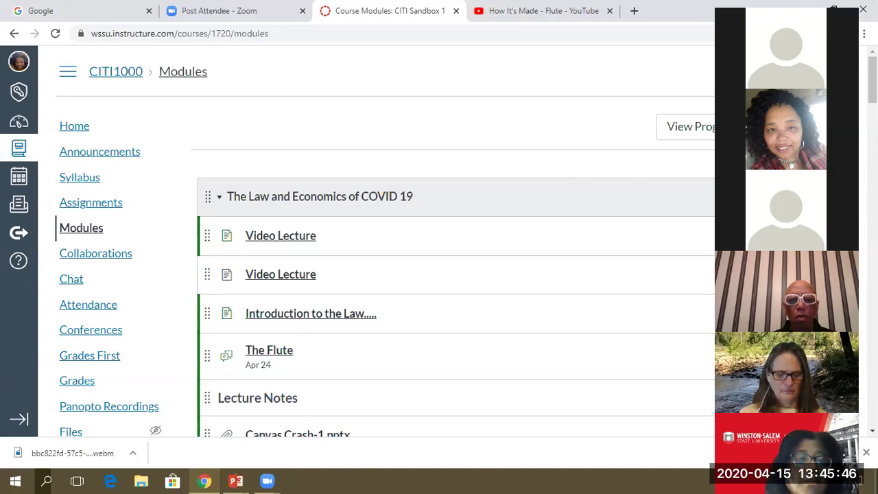
{"action": "scroll", "coordinate": [455, 241], "scroll_direction": "down", "scroll_amount": 1}
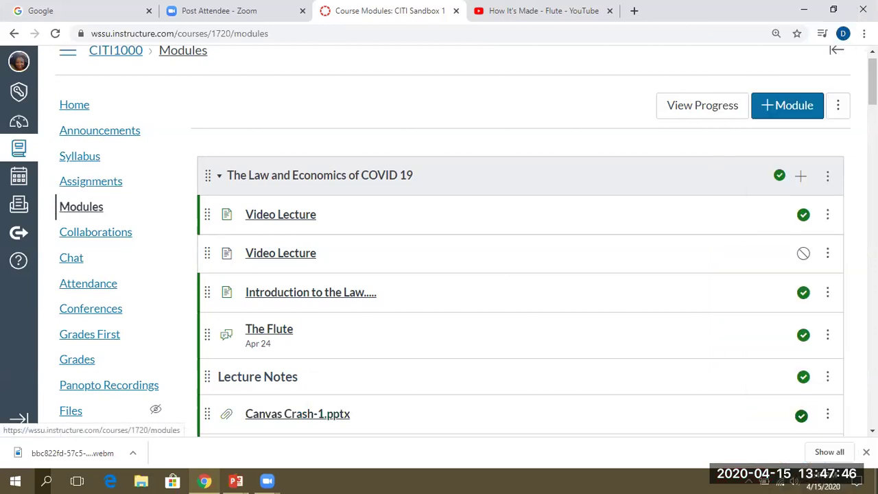
{"action": "scroll", "coordinate": [453, 240], "scroll_direction": "down", "scroll_amount": 3}
{"action": "scroll", "coordinate": [529, 302], "scroll_direction": "down", "scroll_amount": 4}
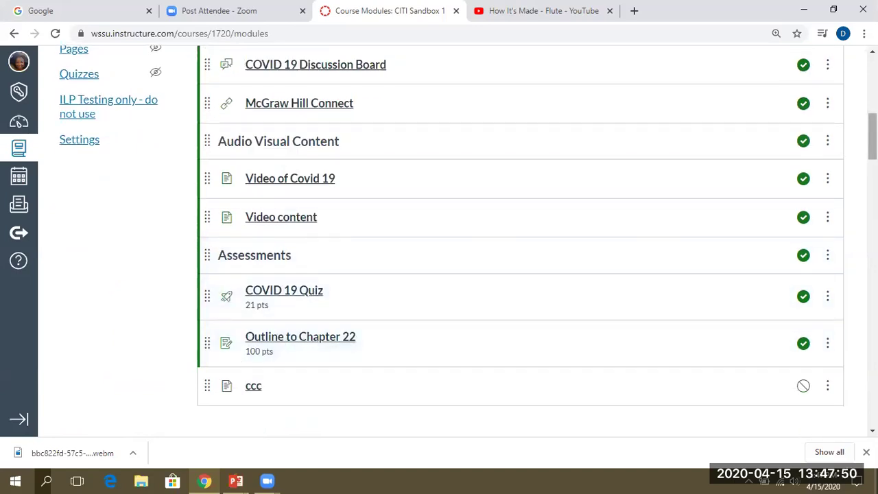
{"action": "scroll", "coordinate": [522, 240], "scroll_direction": "up", "scroll_amount": 5}
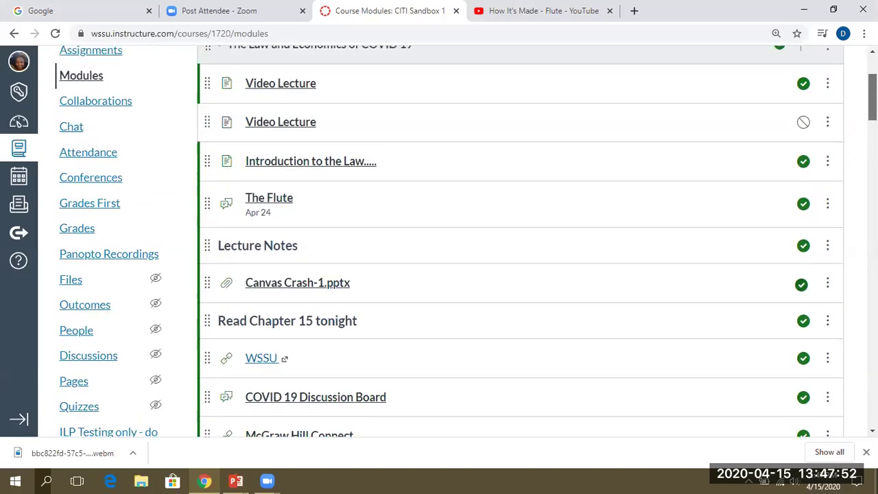
{"action": "scroll", "coordinate": [522, 240], "scroll_direction": "down", "scroll_amount": 3}
{"action": "scroll", "coordinate": [291, 392], "scroll_direction": "down", "scroll_amount": 1}
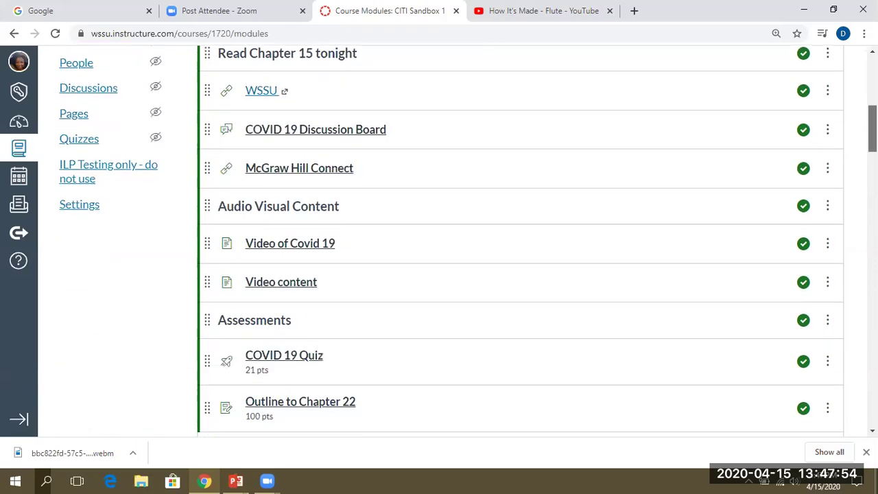
View the Outline to Chapter 22 assignment's points and submission types, and return to Modules.
{"action": "left_click", "coordinate": [309, 392]}
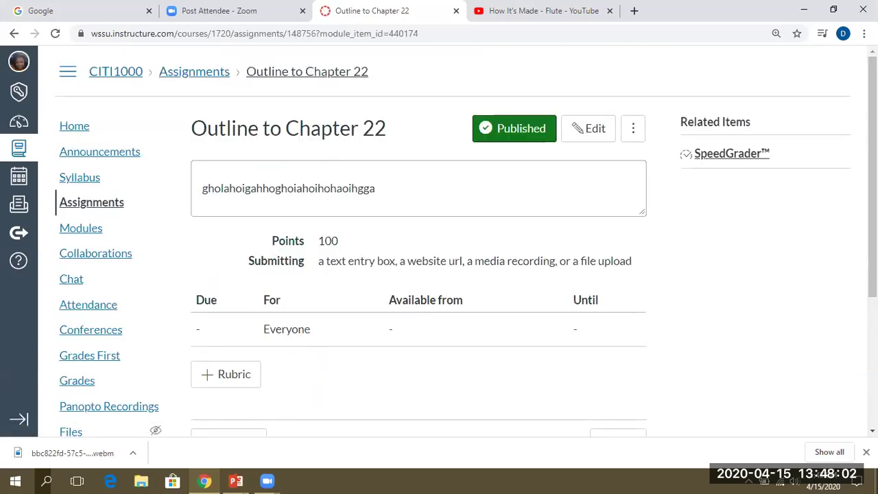
{"action": "scroll", "coordinate": [466, 261], "scroll_direction": "down", "scroll_amount": 2}
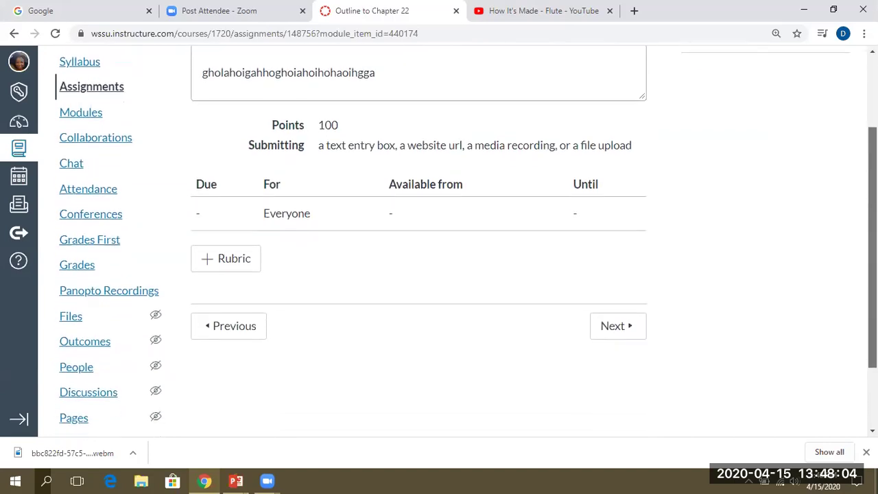
{"action": "scroll", "coordinate": [467, 261], "scroll_direction": "up", "scroll_amount": 2}
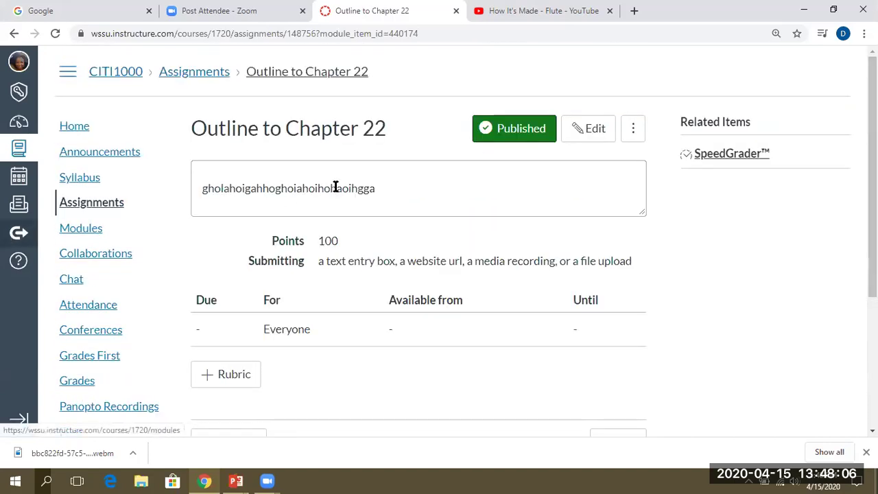
{"action": "left_click", "coordinate": [13, 33]}
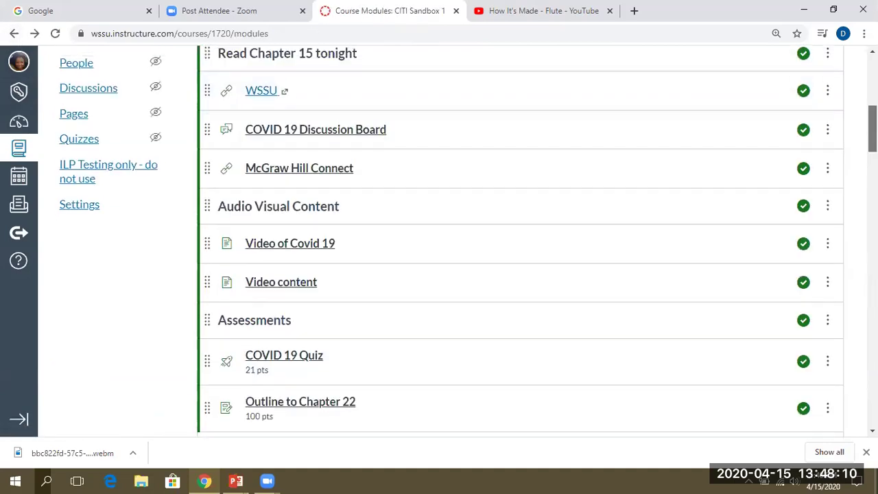
Enter Student View from the course home page and open the Intro to Canvas Journal assignment.
{"action": "left_click", "coordinate": [82, 131]}
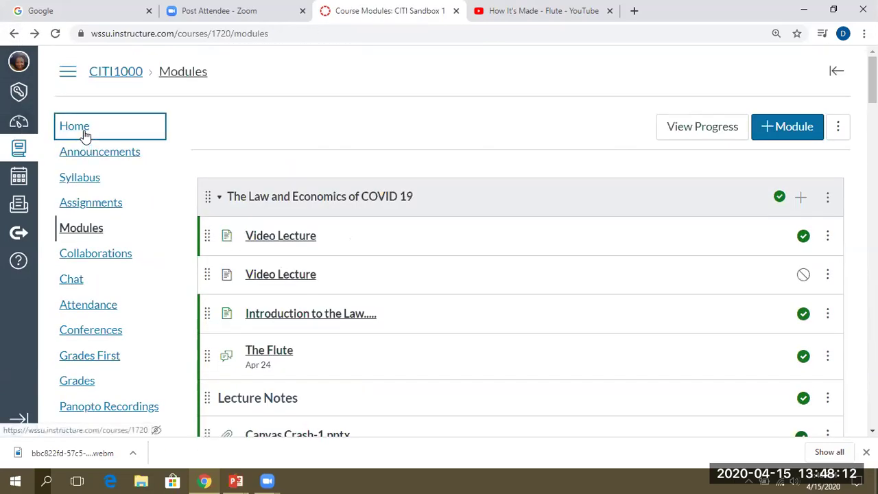
{"action": "left_click", "coordinate": [740, 282]}
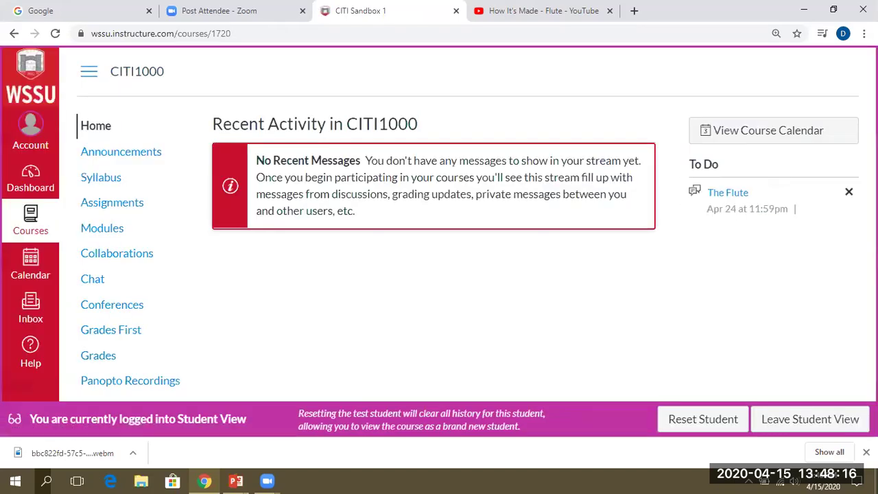
{"action": "left_click", "coordinate": [114, 205]}
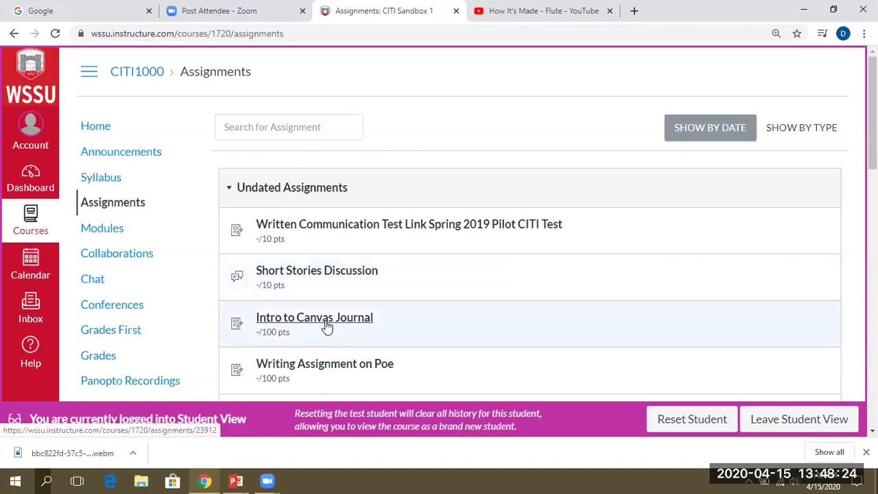
{"action": "left_click", "coordinate": [327, 325]}
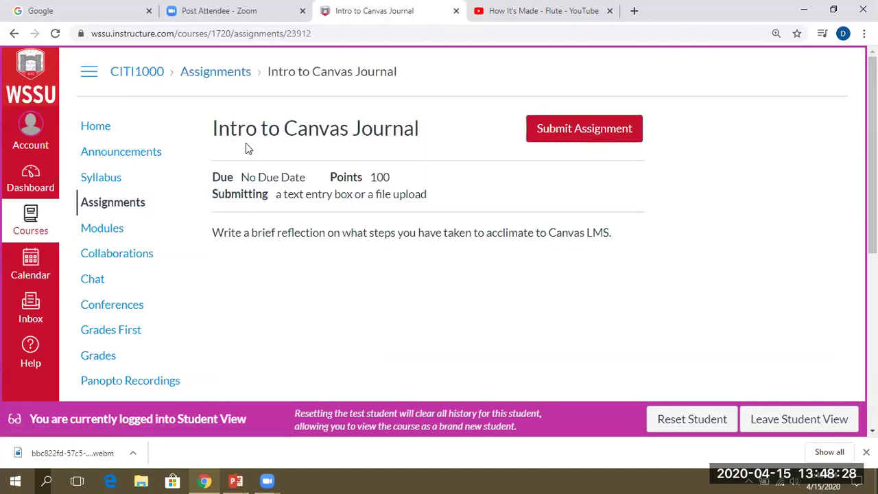
Submit the desktop recording afabd806-a9a5-42ab-85d9-3cdb698ee710.webm as a file upload for the Intro to Canvas Journal assignment.
{"action": "left_click", "coordinate": [575, 130]}
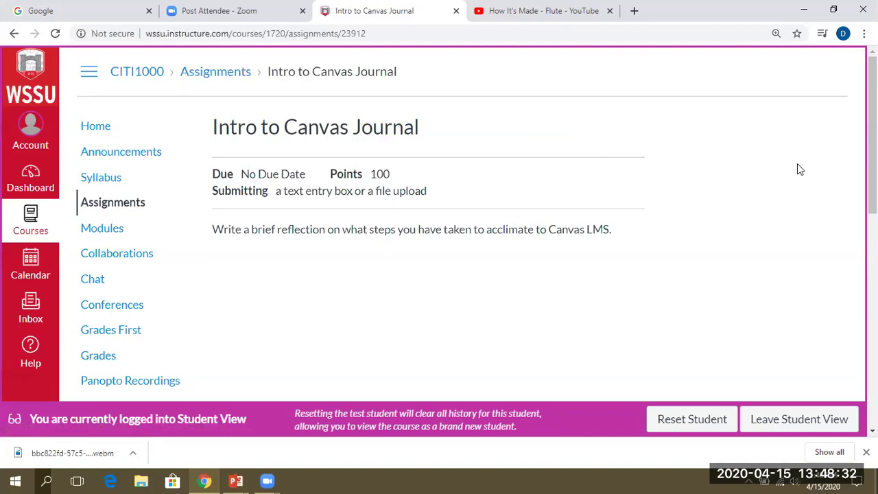
{"action": "left_click_drag", "start_coordinate": [873, 196], "coordinate": [873, 329]}
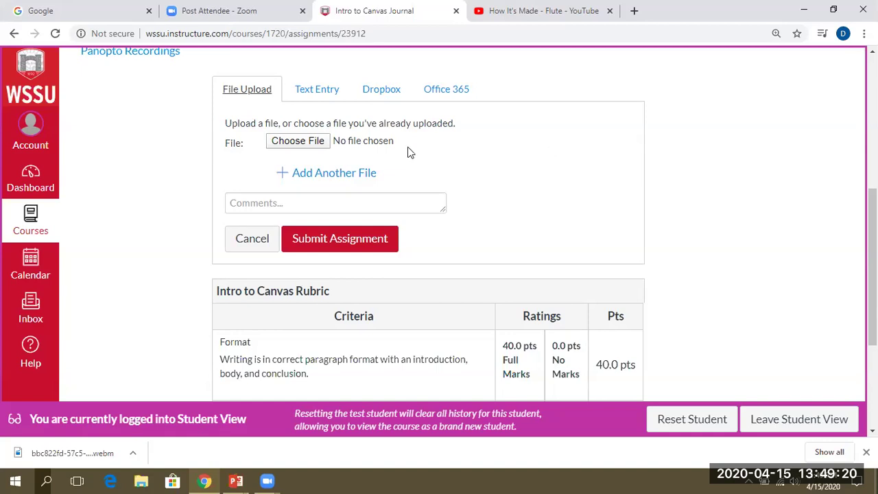
{"action": "left_click", "coordinate": [317, 143]}
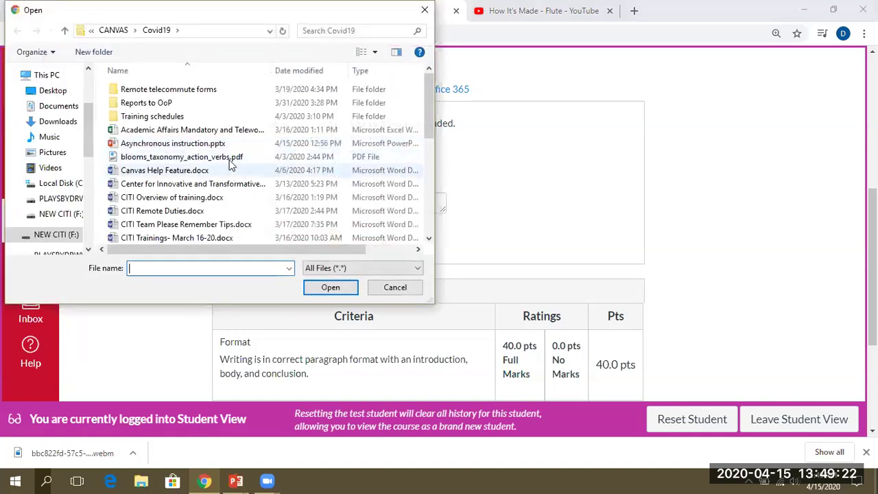
{"action": "left_click", "coordinate": [58, 92]}
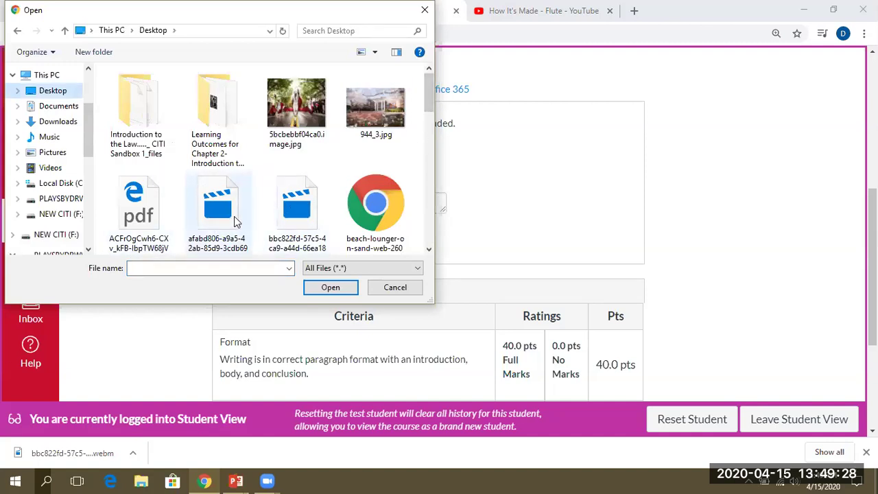
{"action": "double_click", "coordinate": [222, 227]}
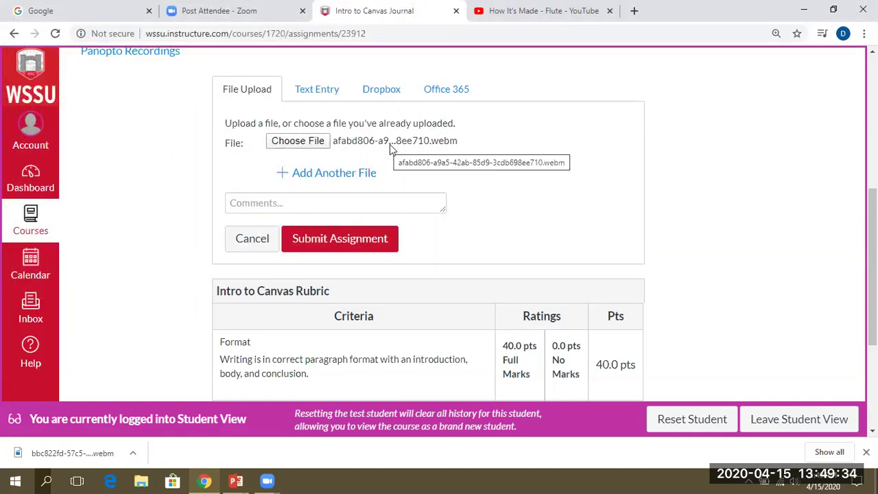
{"action": "left_click", "coordinate": [328, 245]}
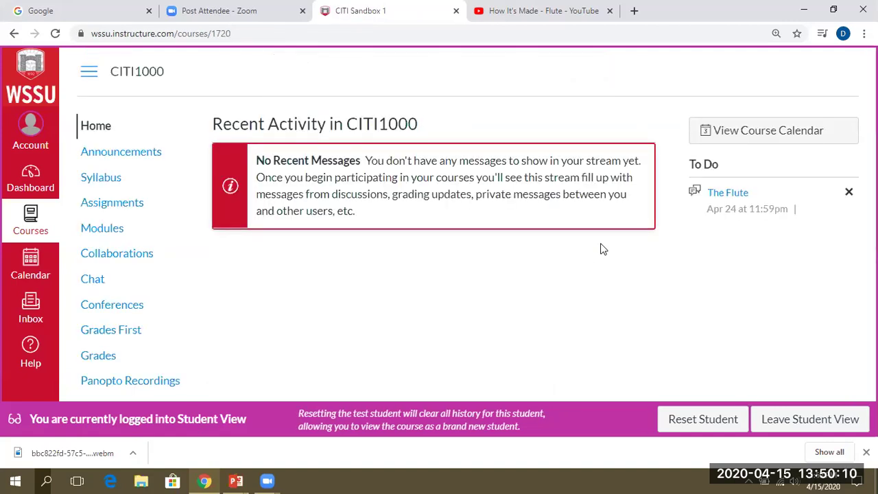
Leave Student View and open the COVID 19 Discussion Board from the course's modules.
{"action": "left_click", "coordinate": [839, 420]}
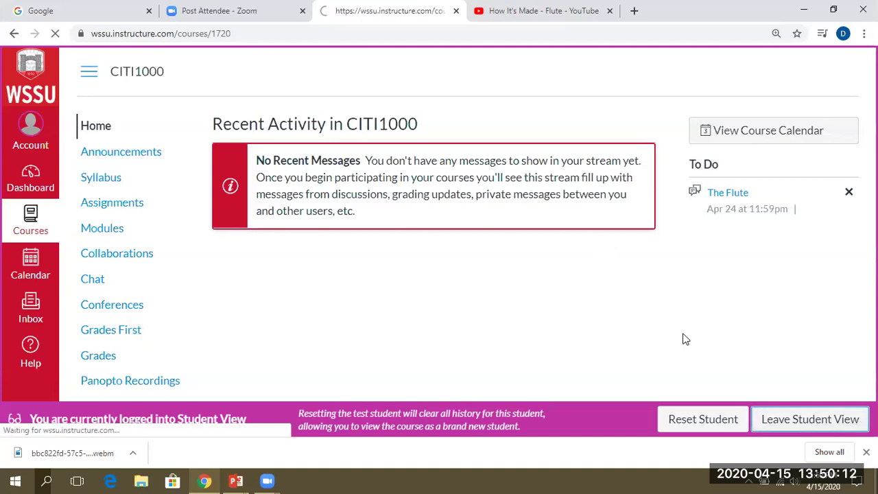
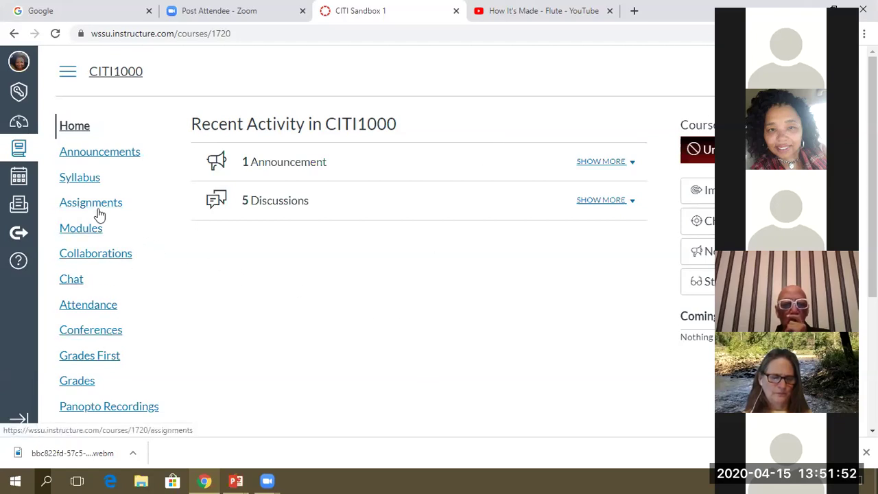
{"action": "left_click", "coordinate": [91, 235]}
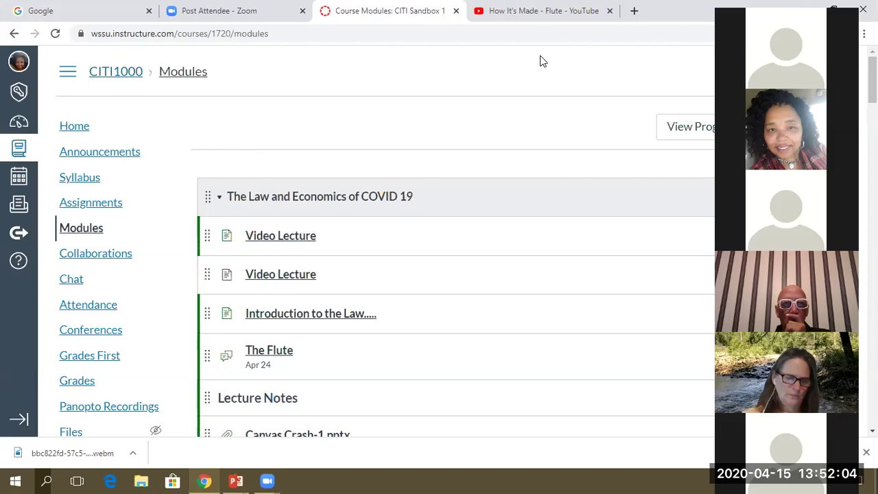
{"action": "scroll", "coordinate": [541, 61], "scroll_direction": "down", "scroll_amount": 2}
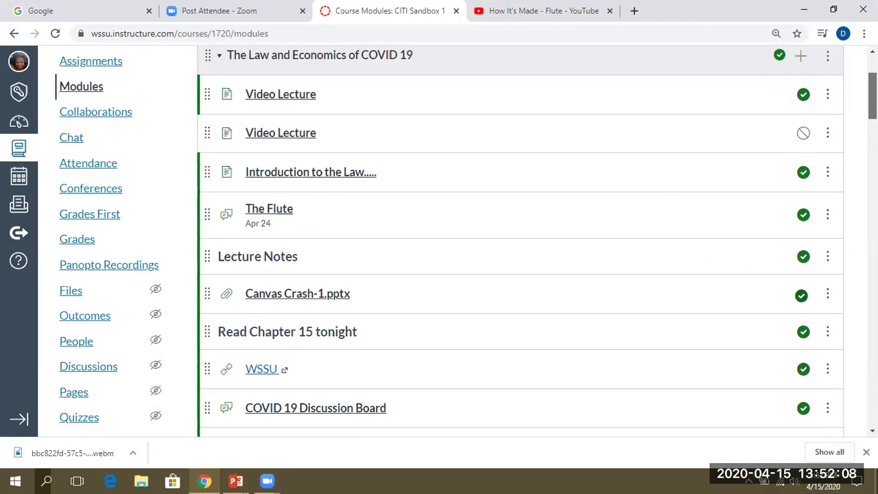
{"action": "scroll", "coordinate": [520, 240], "scroll_direction": "down", "scroll_amount": 1}
{"action": "scroll", "coordinate": [520, 240], "scroll_direction": "down", "scroll_amount": 2}
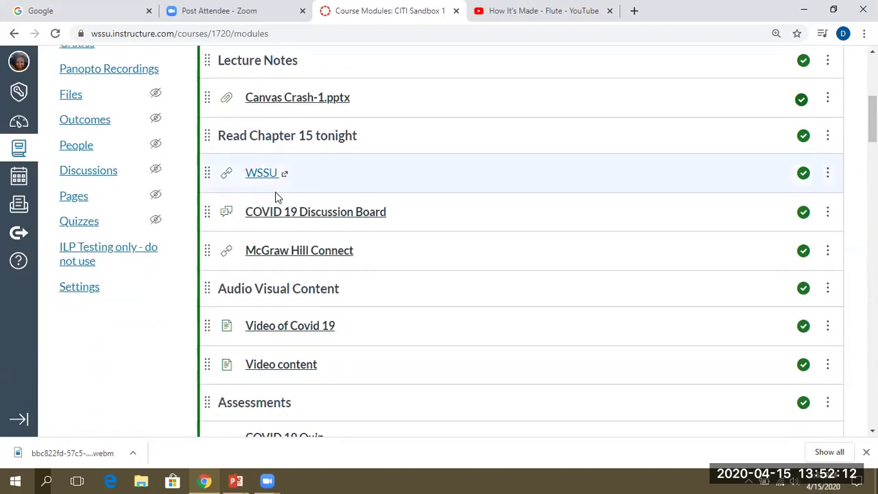
{"action": "left_click", "coordinate": [349, 215]}
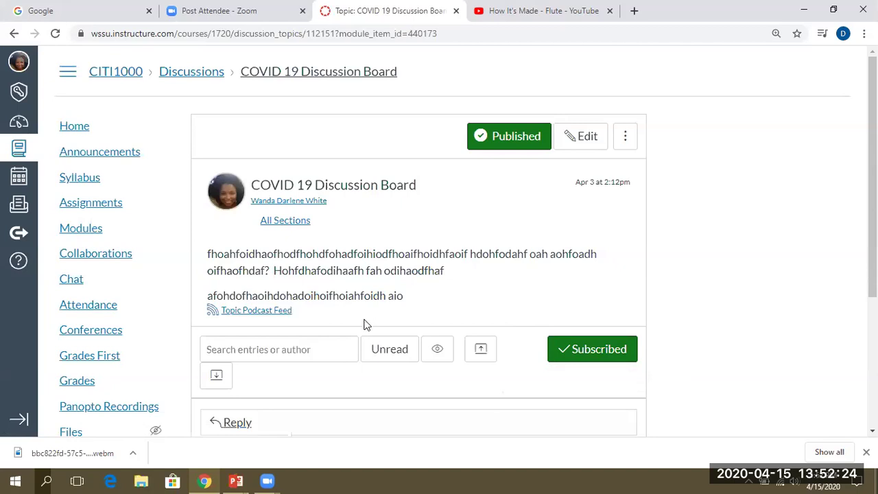
Open the reply editor on the COVID 19 Discussion Board and examine the discussion prompt and editing tools.
{"action": "left_click_drag", "start_coordinate": [873, 172], "coordinate": [873, 201]}
{"action": "left_click", "coordinate": [231, 374]}
{"action": "left_click_drag", "start_coordinate": [873, 206], "coordinate": [872, 310]}
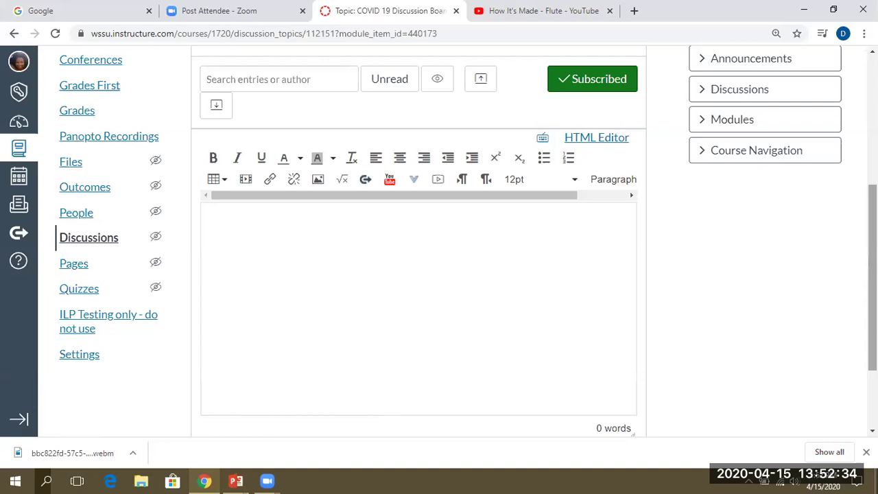
{"action": "left_click_drag", "start_coordinate": [873, 310], "coordinate": [873, 225]}
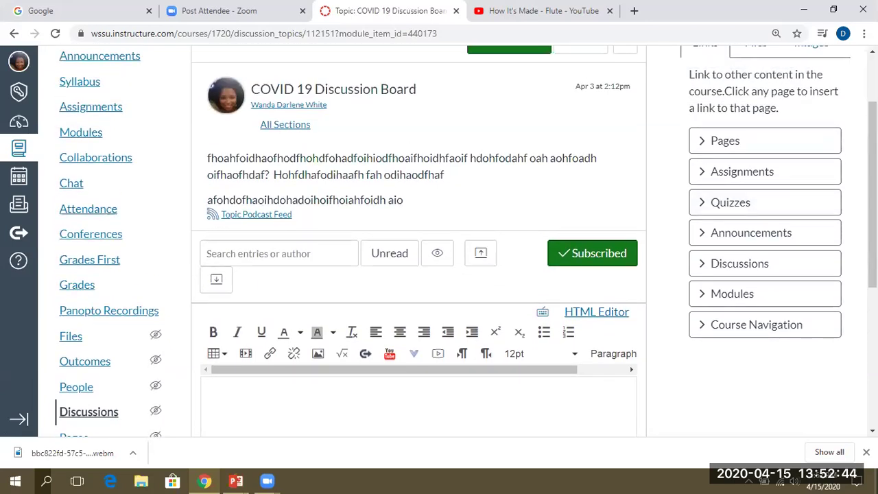
{"action": "scroll", "coordinate": [419, 275], "scroll_direction": "down", "scroll_amount": 1}
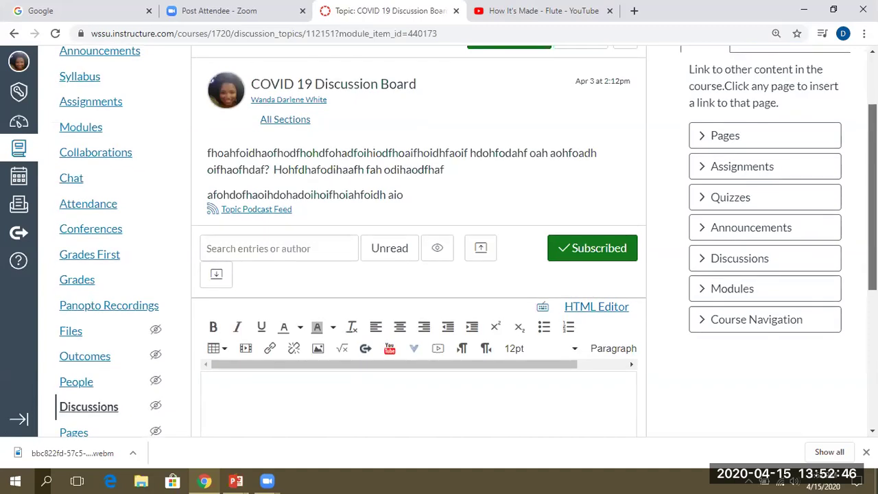
{"action": "scroll", "coordinate": [419, 275], "scroll_direction": "down", "scroll_amount": 1}
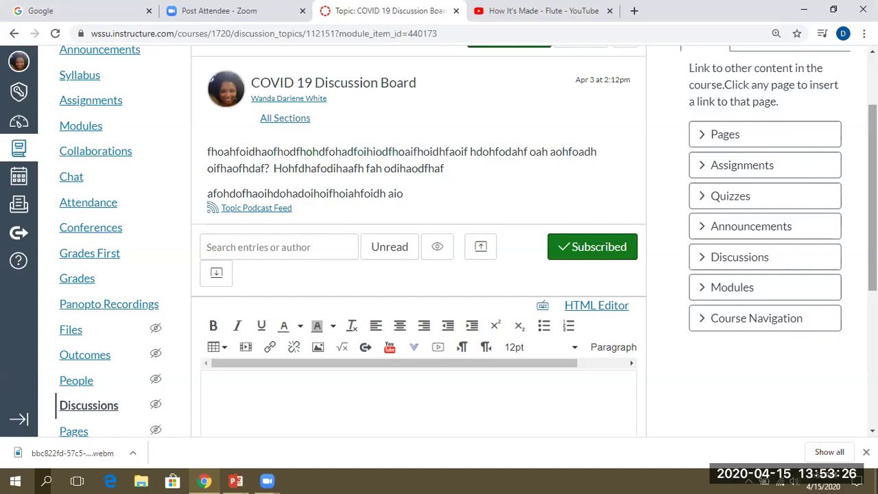
{"action": "scroll", "coordinate": [466, 241], "scroll_direction": "up", "scroll_amount": 1}
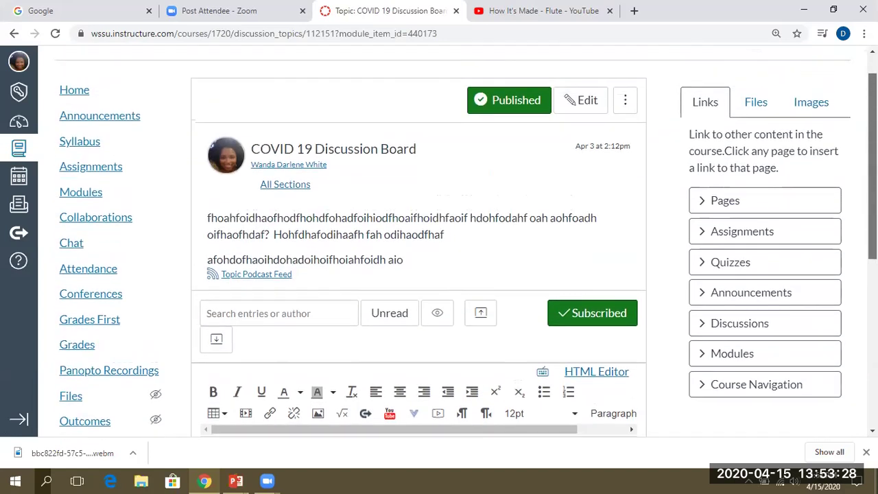
Add a file attachment field to the COVID 19 Discussion Board reply, open its file chooser and return to the reply text.
{"action": "scroll", "coordinate": [466, 241], "scroll_direction": "down", "scroll_amount": 1}
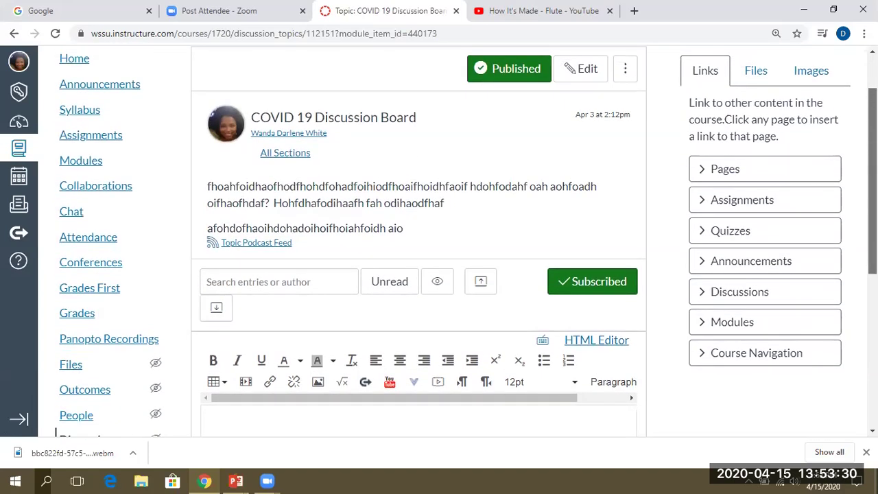
{"action": "scroll", "coordinate": [466, 241], "scroll_direction": "down", "scroll_amount": 1}
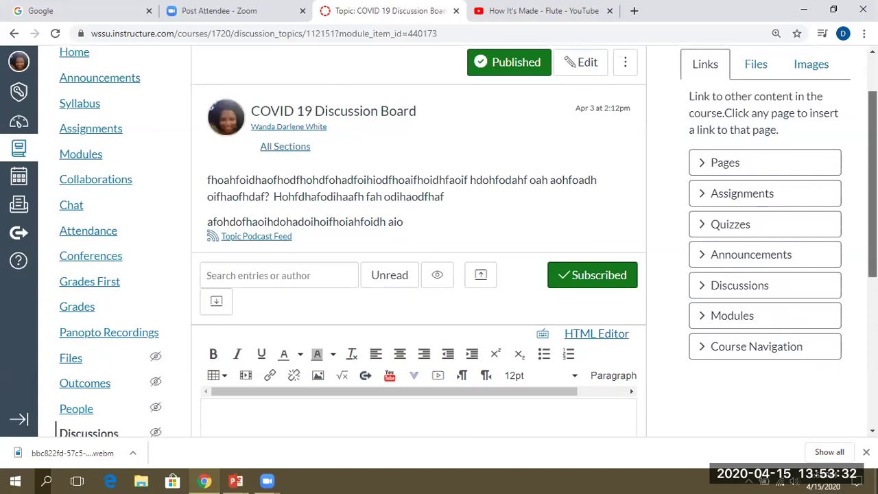
{"action": "scroll", "coordinate": [466, 240], "scroll_direction": "down", "scroll_amount": 1}
{"action": "scroll", "coordinate": [465, 241], "scroll_direction": "up", "scroll_amount": 1}
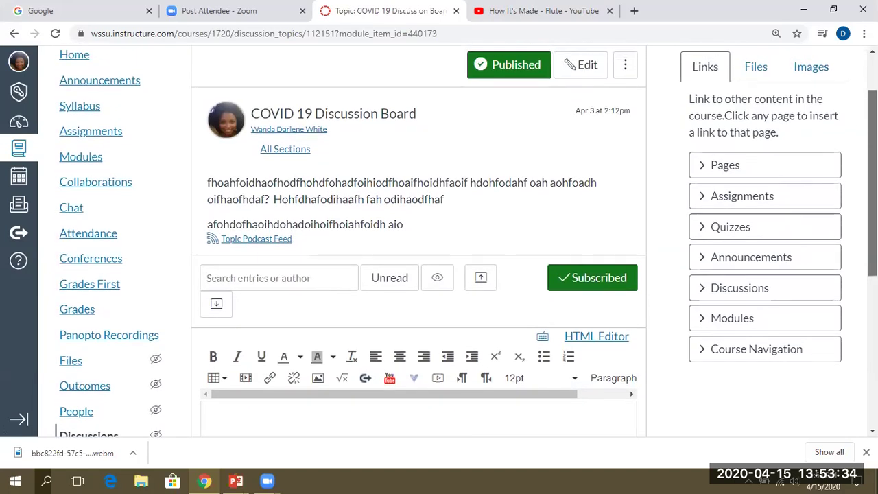
{"action": "mouse_move", "coordinate": [873, 182]}
{"action": "left_mouse_down"}
{"action": "mouse_move", "coordinate": [873, 148]}
{"action": "mouse_move", "coordinate": [873, 165]}
{"action": "left_mouse_up"}
{"action": "scroll", "coordinate": [417, 248], "scroll_direction": "down", "scroll_amount": 3}
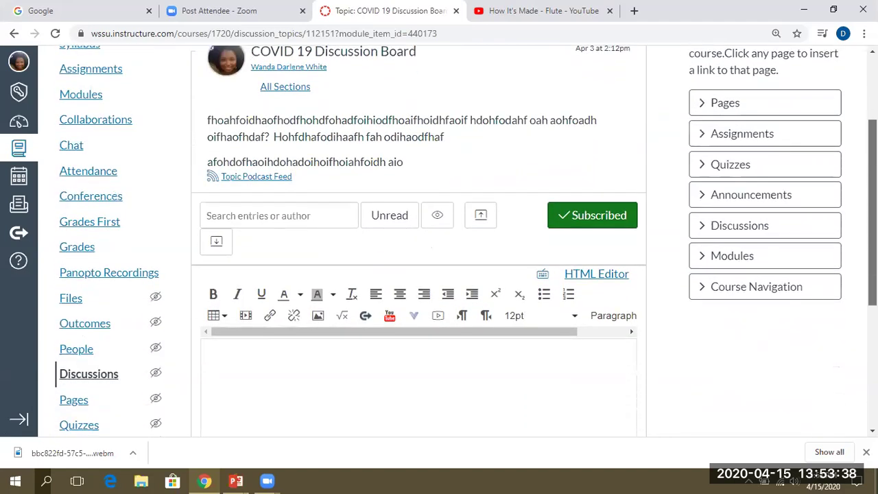
{"action": "left_click", "coordinate": [298, 315]}
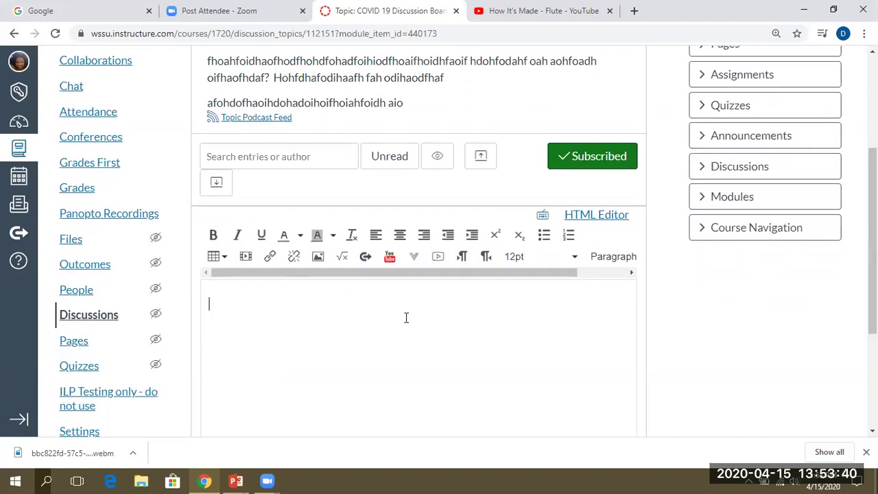
{"action": "left_click_drag", "start_coordinate": [872, 226], "coordinate": [873, 294]}
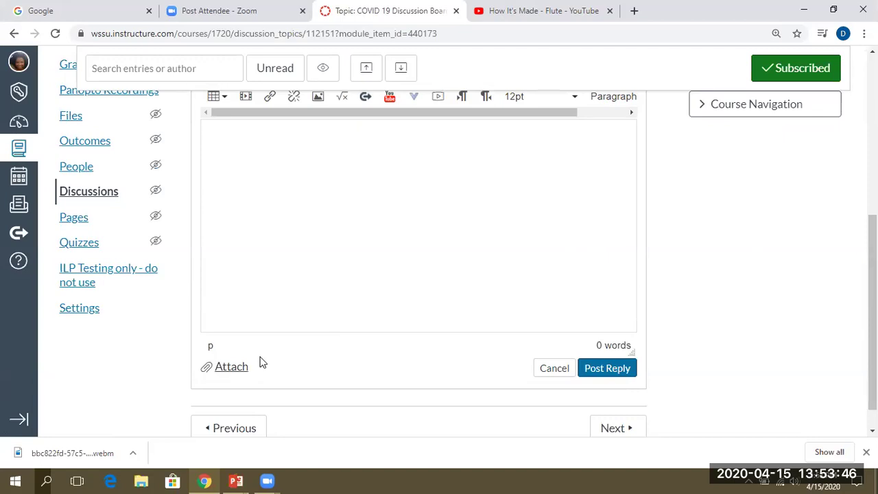
{"action": "left_click", "coordinate": [231, 368]}
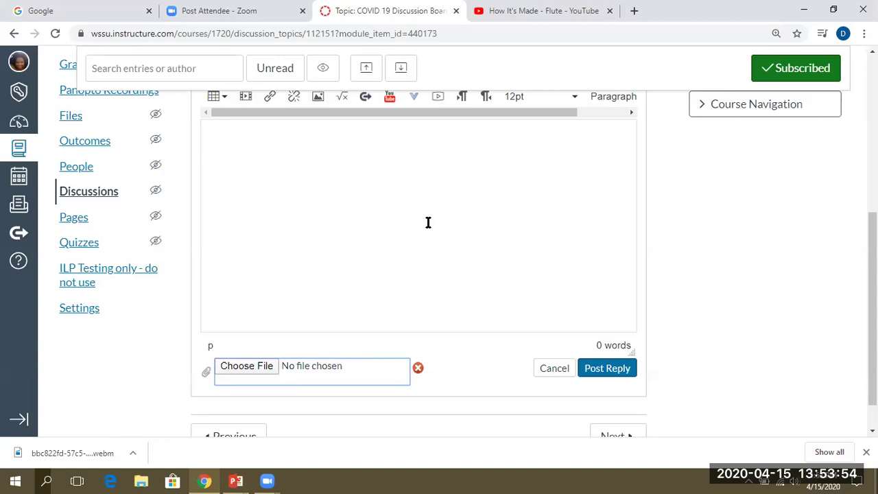
{"action": "left_click", "coordinate": [259, 371]}
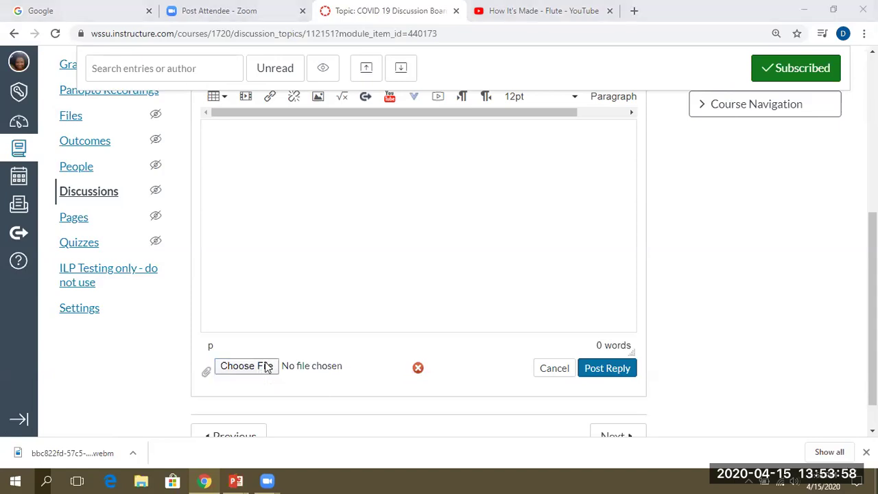
{"action": "left_click", "coordinate": [394, 288]}
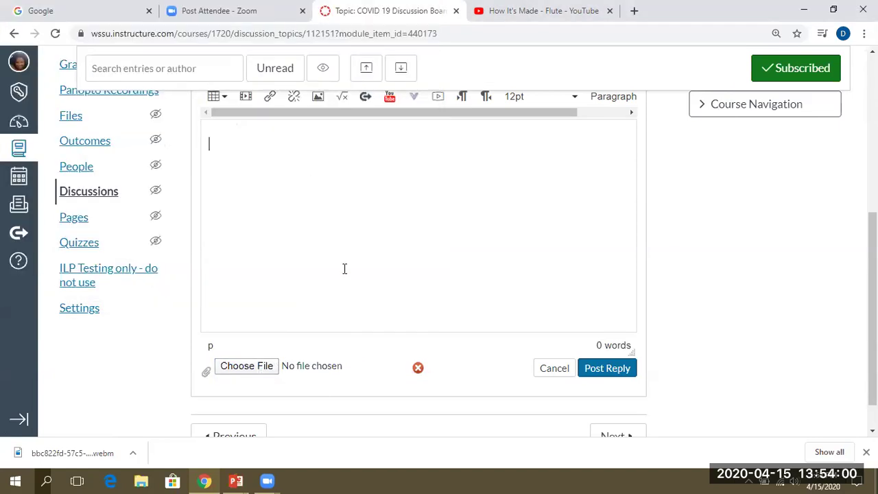
View the Link to Website URL dialog in the reply editor and close it.
{"action": "scroll", "coordinate": [440, 199], "scroll_direction": "up", "scroll_amount": 2}
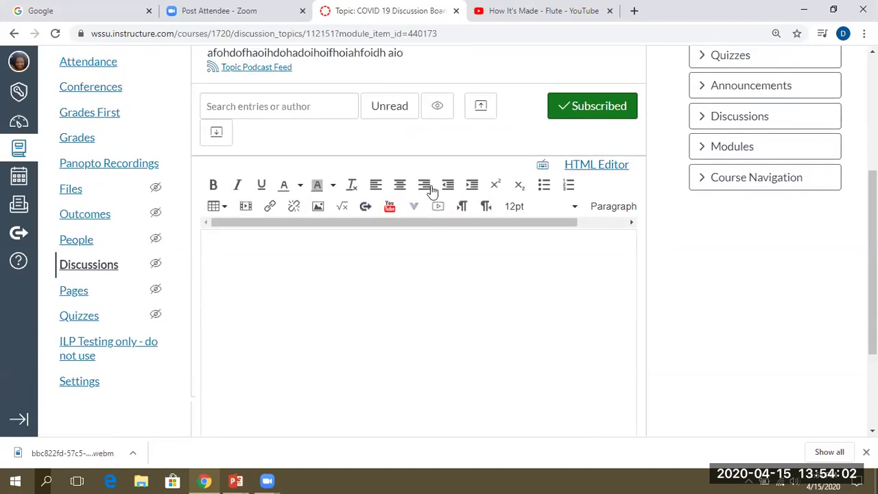
{"action": "left_click", "coordinate": [271, 206]}
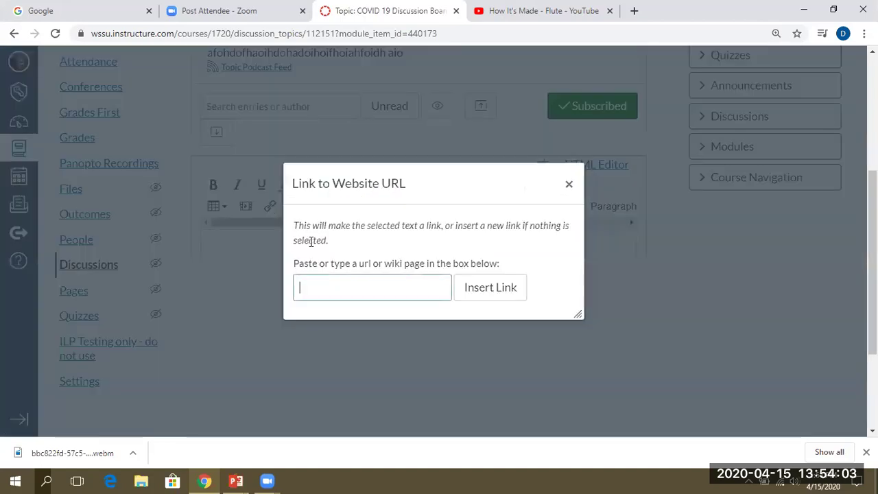
{"action": "left_click", "coordinate": [569, 184]}
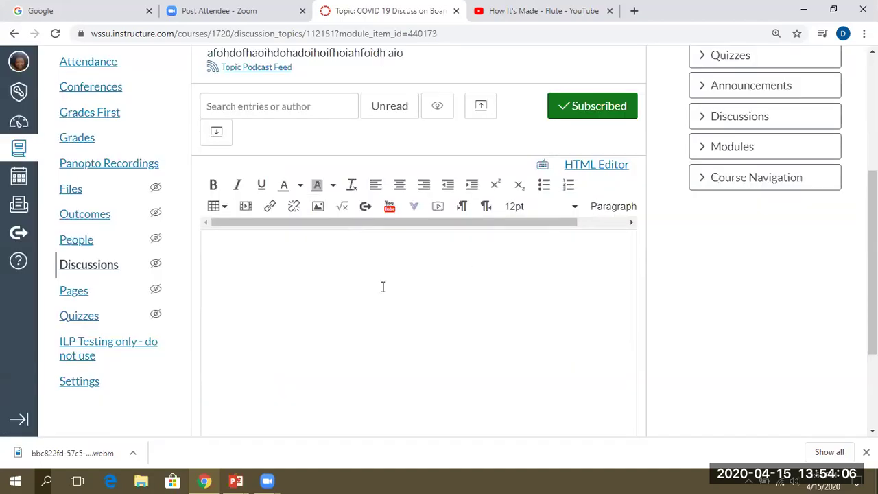
Review the COVID 19 Discussion Board reply area, from the prompt and editing tools to the file attachment and posting options.
{"action": "scroll", "coordinate": [872, 267], "scroll_direction": "down", "scroll_amount": 1}
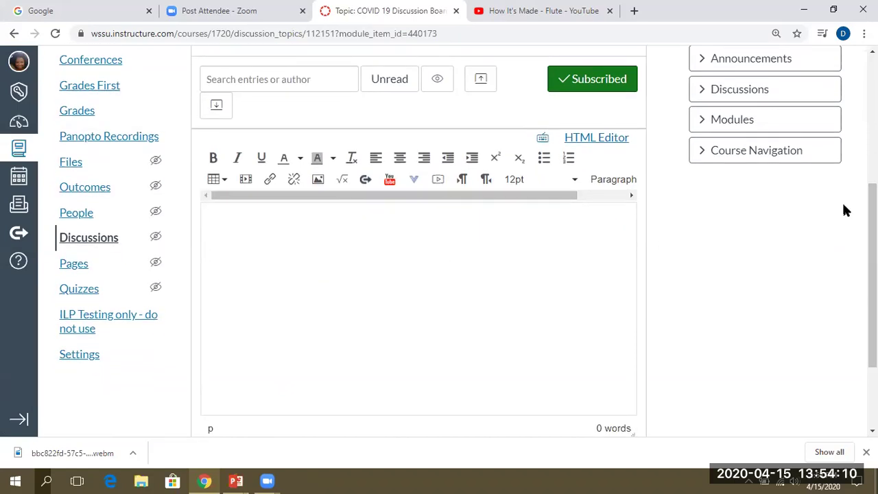
{"action": "scroll", "coordinate": [873, 275], "scroll_direction": "down", "scroll_amount": 3}
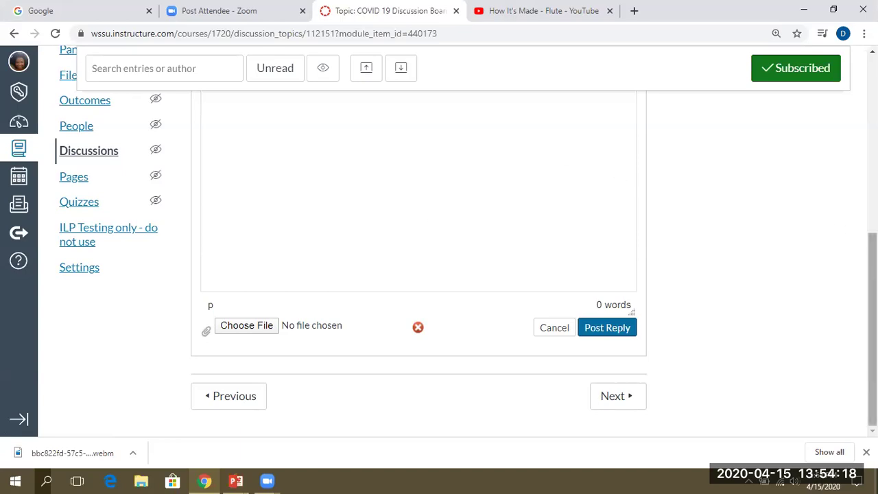
{"action": "scroll", "coordinate": [440, 240], "scroll_direction": "up", "scroll_amount": 4}
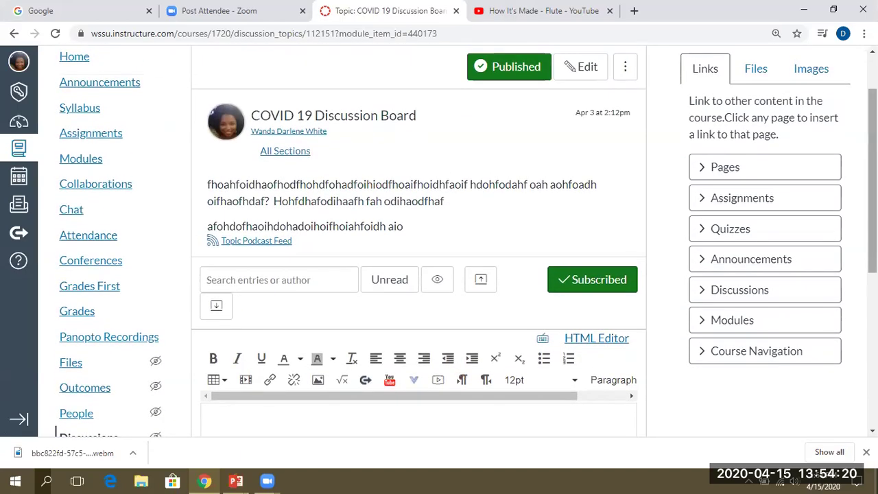
{"action": "scroll", "coordinate": [439, 240], "scroll_direction": "up", "scroll_amount": 1}
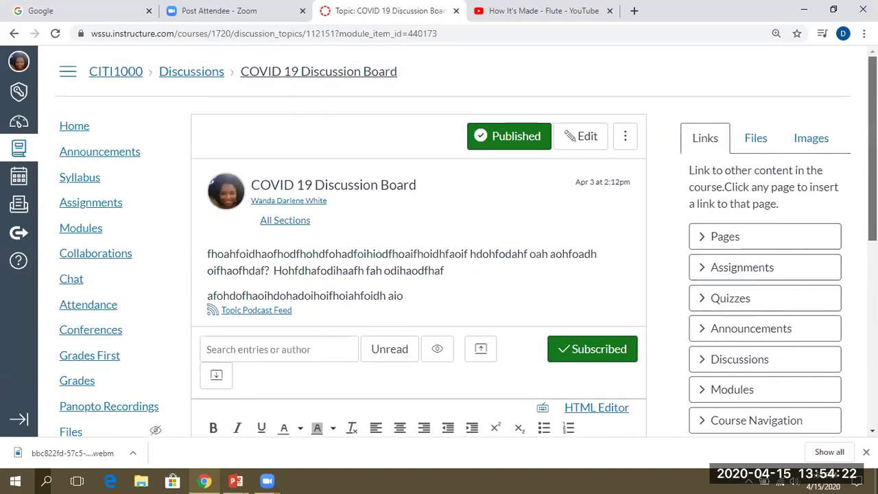
{"action": "scroll", "coordinate": [258, 131], "scroll_direction": "down", "scroll_amount": 4}
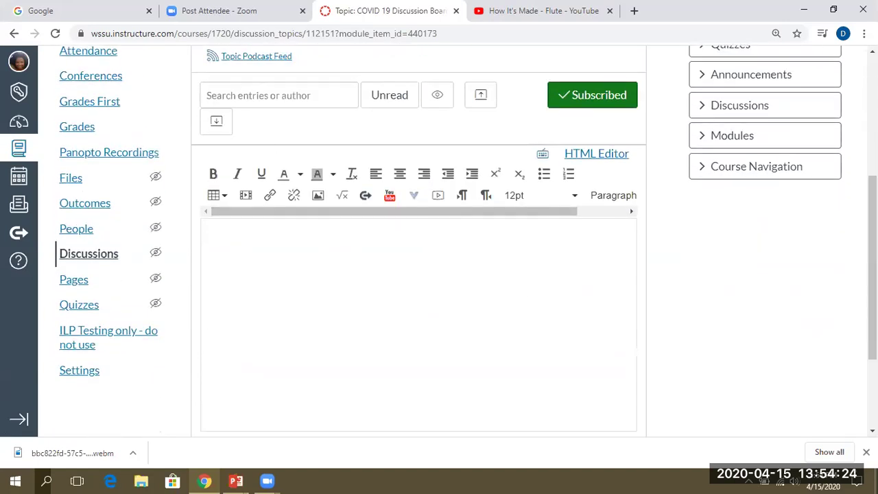
{"action": "scroll", "coordinate": [526, 298], "scroll_direction": "down", "scroll_amount": 2}
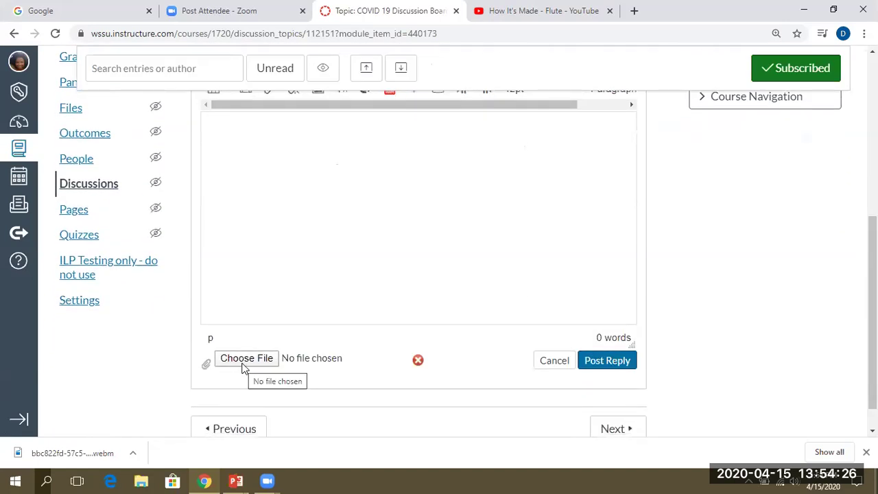
{"action": "left_click_drag", "start_coordinate": [873, 254], "coordinate": [873, 201]}
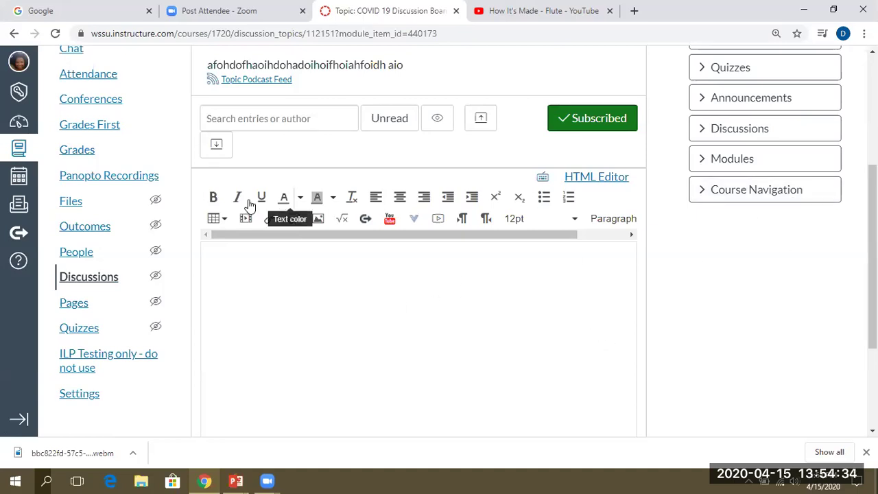
{"action": "scroll", "coordinate": [440, 240], "scroll_direction": "up", "scroll_amount": 4}
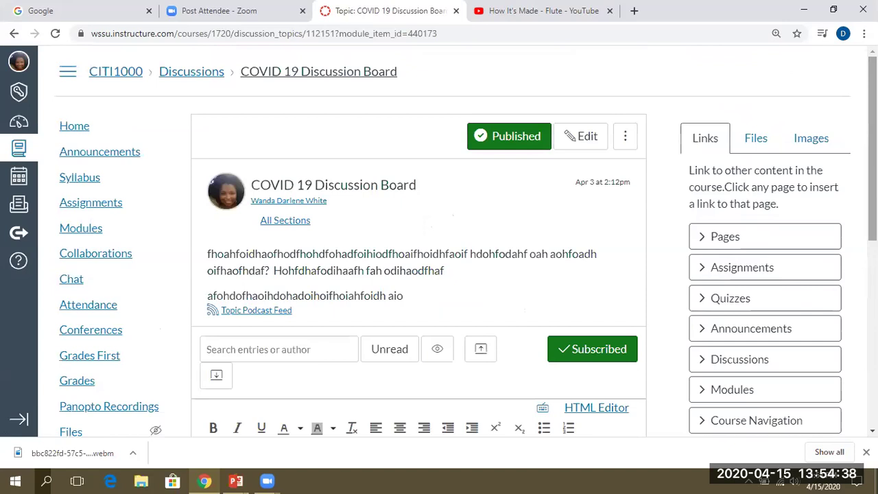
{"action": "scroll", "coordinate": [379, 329], "scroll_direction": "down", "scroll_amount": 3}
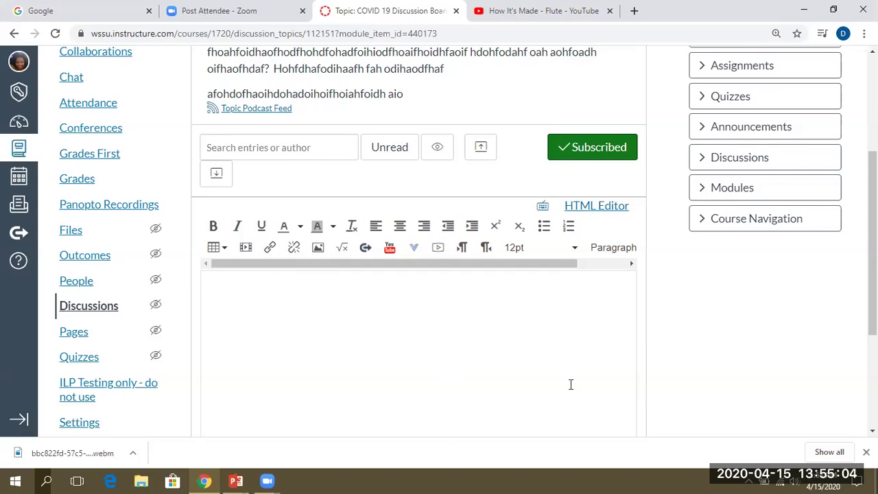
{"action": "scroll", "coordinate": [571, 384], "scroll_direction": "down", "scroll_amount": 2}
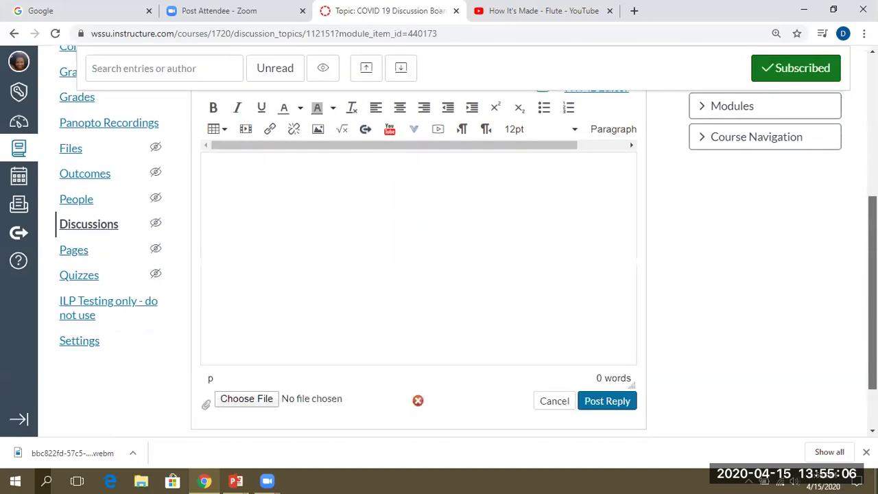
{"action": "scroll", "coordinate": [439, 261], "scroll_direction": "up", "scroll_amount": 5}
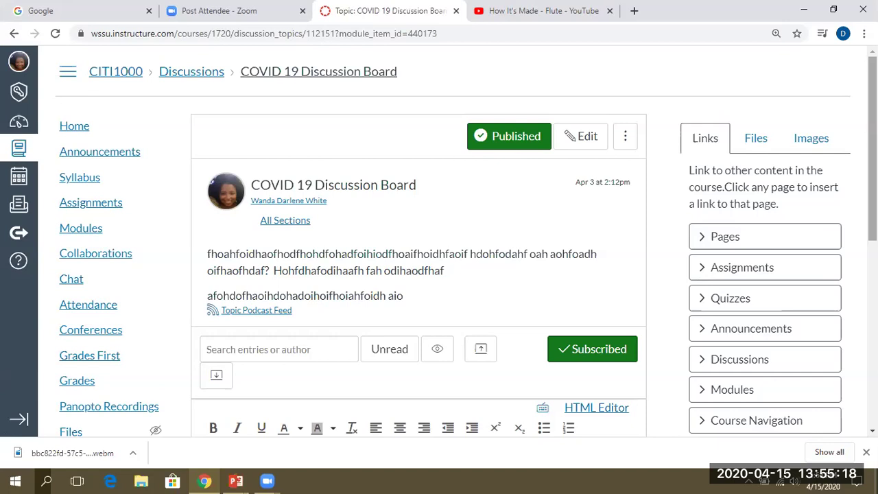
Examine the instructions for linking to other course content and the reply editor's media tools, including YouTube.
{"action": "triple_click", "coordinate": [762, 187]}
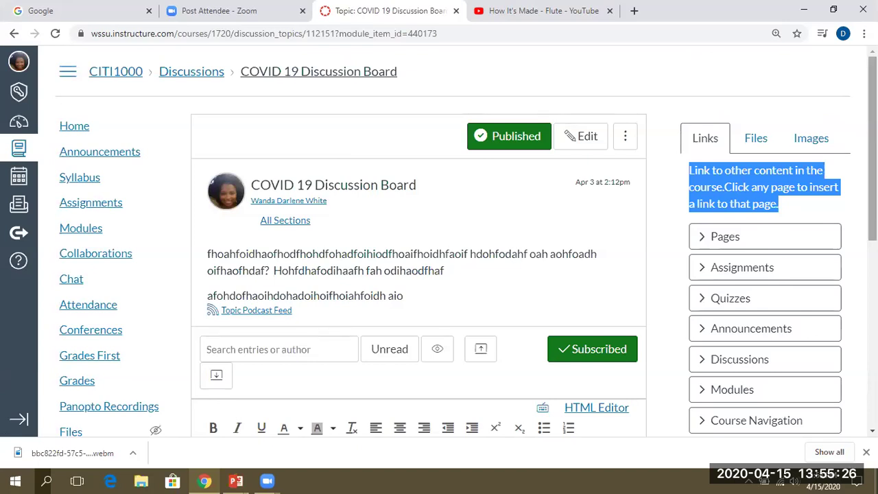
{"action": "scroll", "coordinate": [873, 151], "scroll_direction": "down", "scroll_amount": 5}
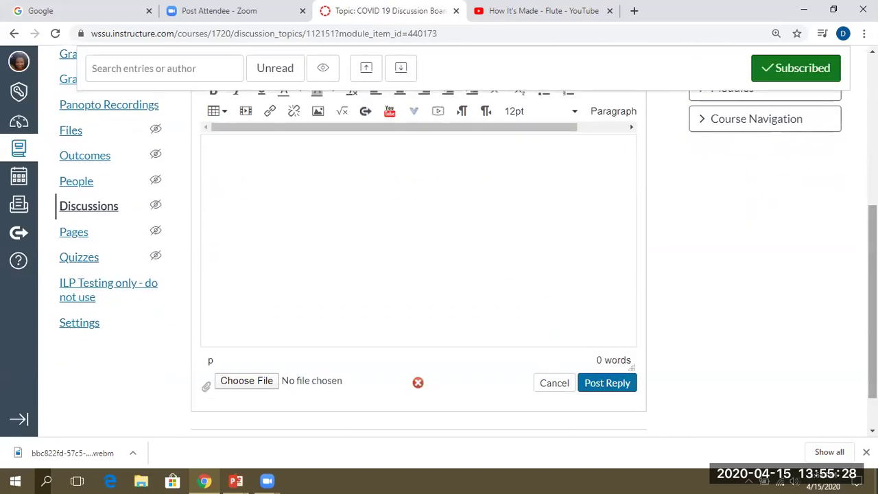
{"action": "scroll", "coordinate": [215, 321], "scroll_direction": "up", "scroll_amount": 2}
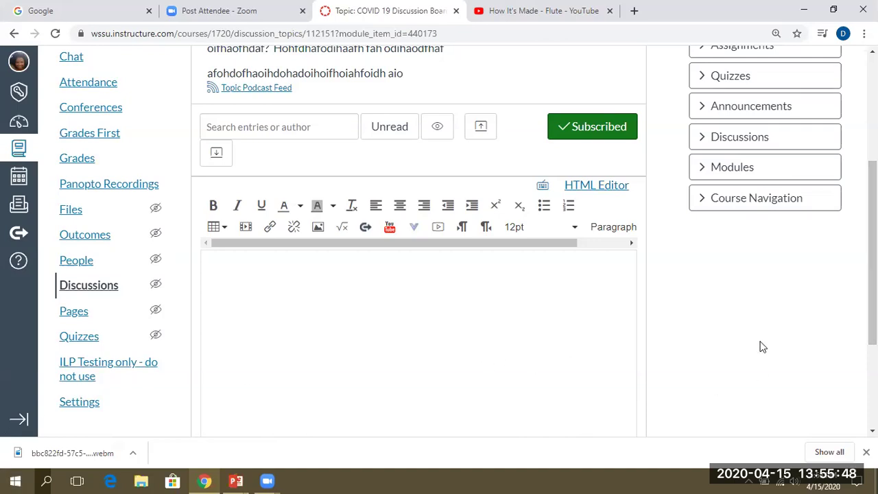
{"action": "scroll", "coordinate": [873, 254], "scroll_direction": "up", "scroll_amount": 3}
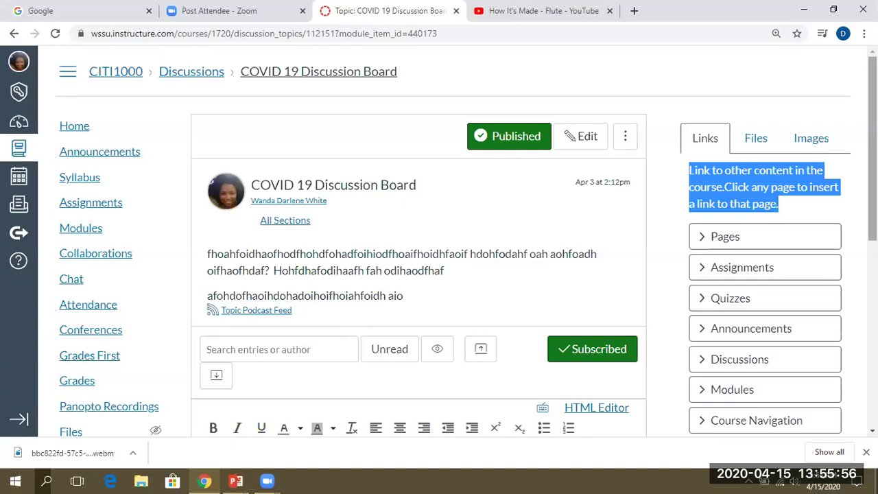
{"action": "scroll", "coordinate": [439, 247], "scroll_direction": "down", "scroll_amount": 2}
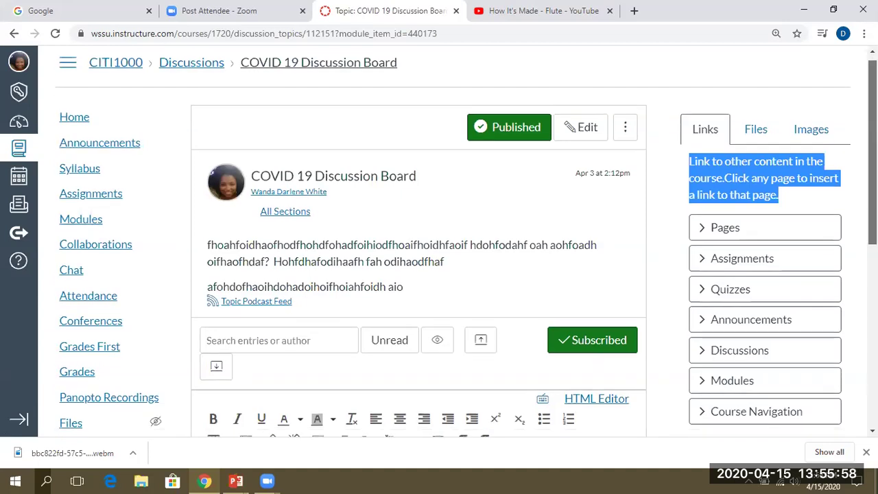
{"action": "scroll", "coordinate": [198, 380], "scroll_direction": "up", "scroll_amount": 2}
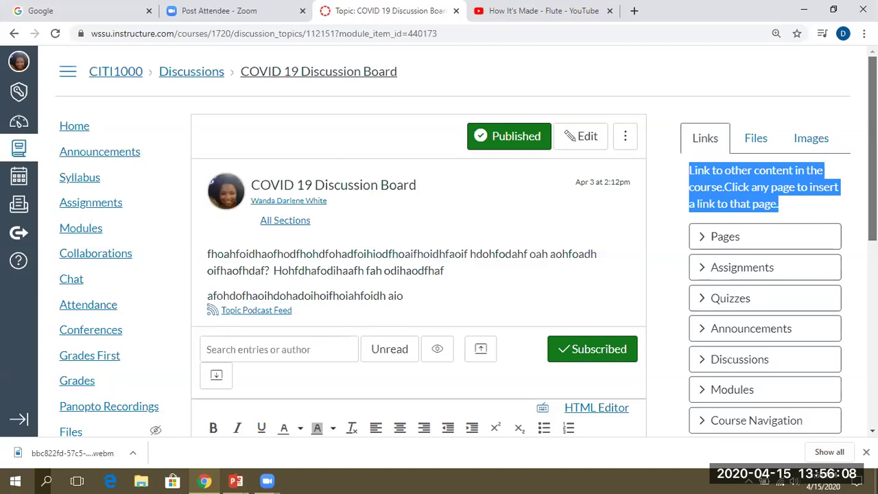
{"action": "scroll", "coordinate": [453, 240], "scroll_direction": "down", "scroll_amount": 2}
{"action": "scroll", "coordinate": [419, 240], "scroll_direction": "down", "scroll_amount": 1}
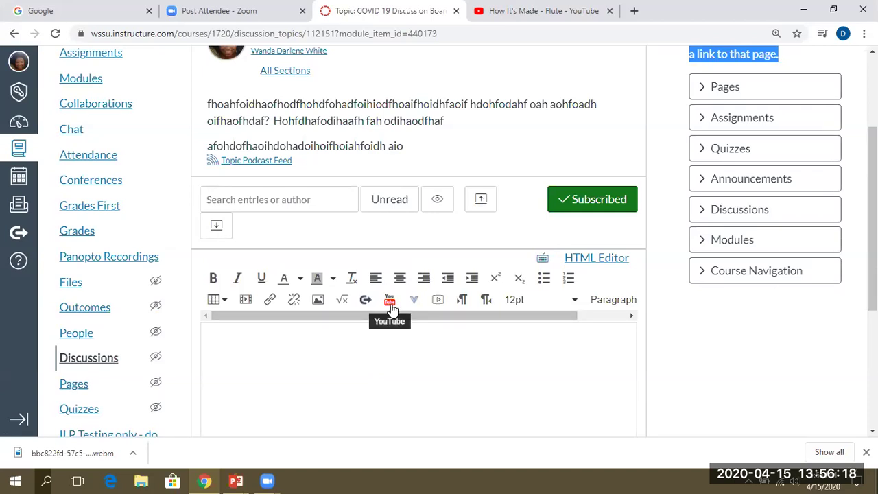
{"action": "scroll", "coordinate": [872, 220], "scroll_direction": "up", "scroll_amount": 2}
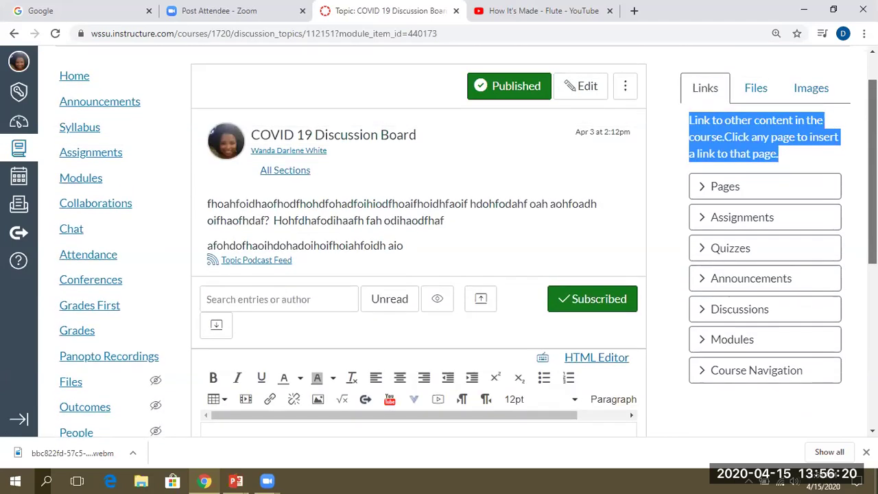
{"action": "scroll", "coordinate": [873, 219], "scroll_direction": "up", "scroll_amount": 1}
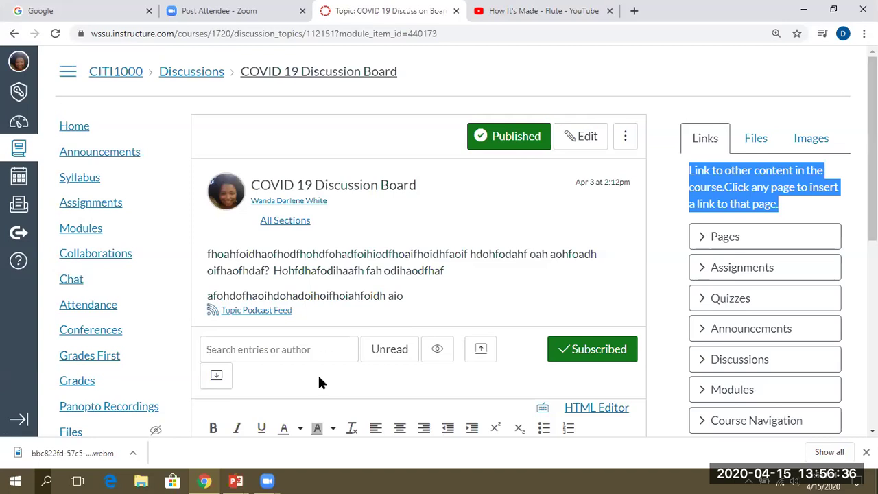
{"action": "scroll", "coordinate": [467, 247], "scroll_direction": "down", "scroll_amount": 1}
{"action": "scroll", "coordinate": [467, 268], "scroll_direction": "up", "scroll_amount": 1}
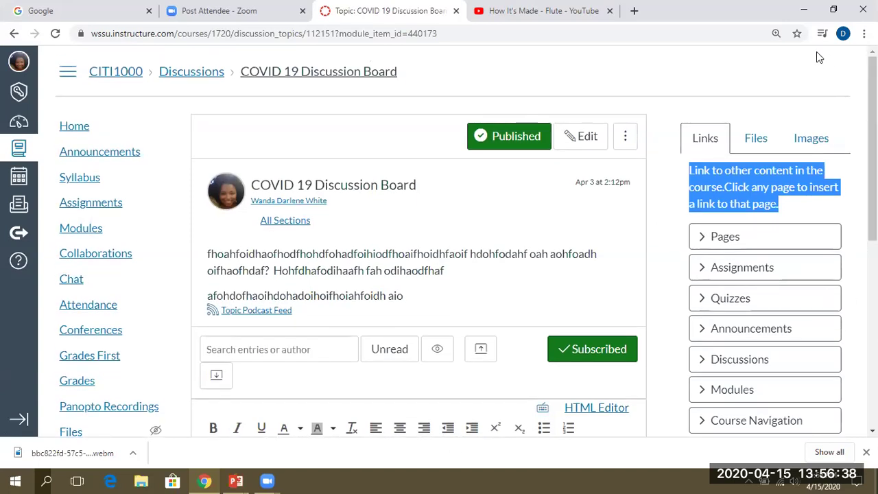
Open youtube.com in a new browser tab.
{"action": "left_click", "coordinate": [634, 10]}
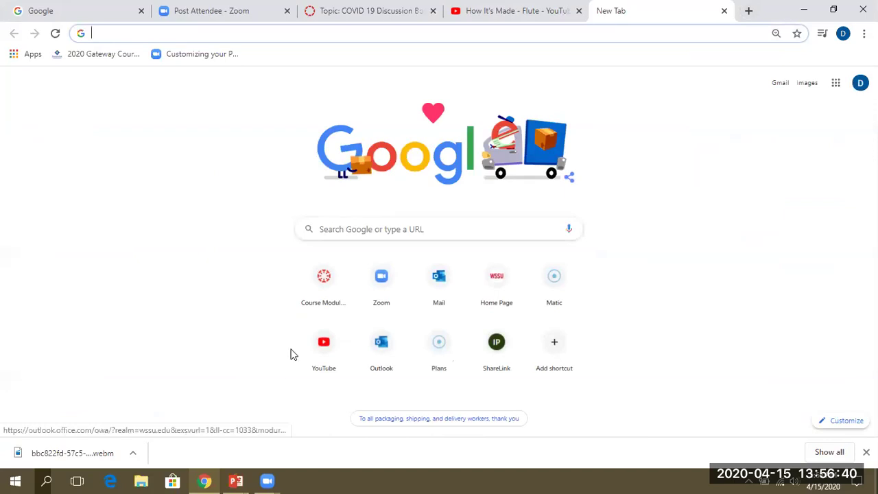
{"action": "left_click", "coordinate": [260, 34]}
{"action": "type", "text": "youtube.com"}
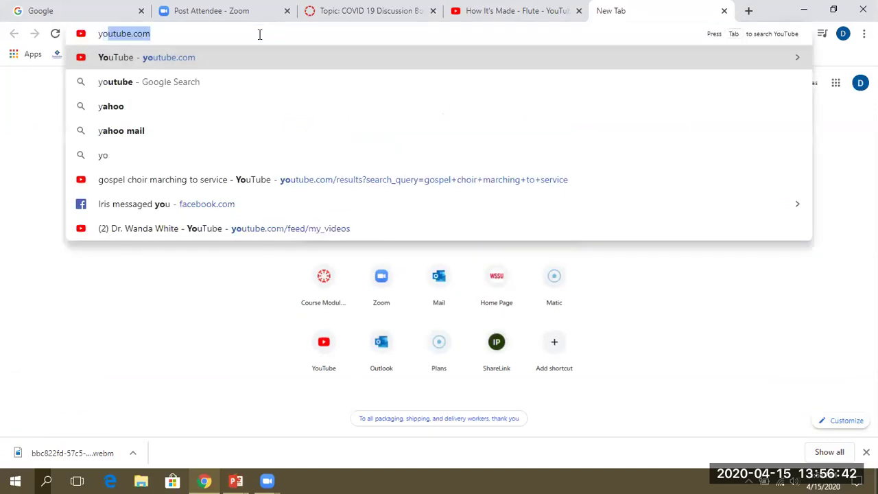
{"action": "key", "text": "Return"}
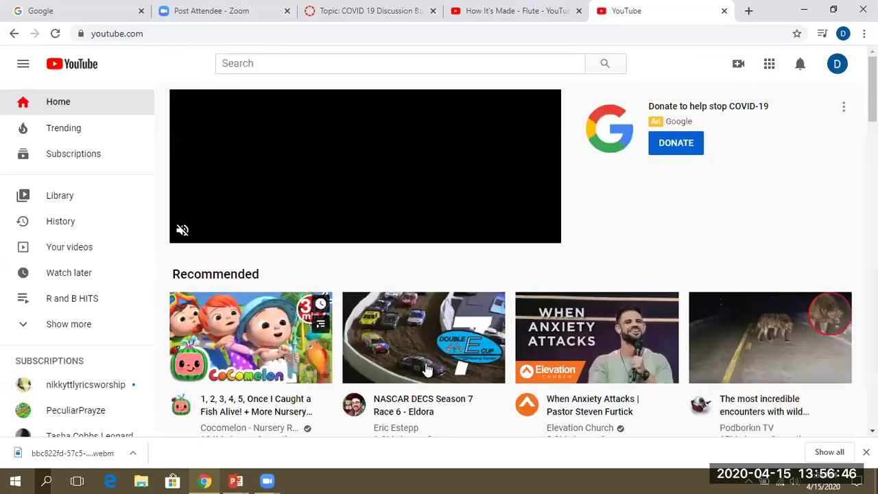
Open the Cocomelon "1, 2, 3, 4, 5, Once I Caught a Fish Alive!" video, copy its web address and return to the YouTube home page.
{"action": "left_click", "coordinate": [375, 152]}
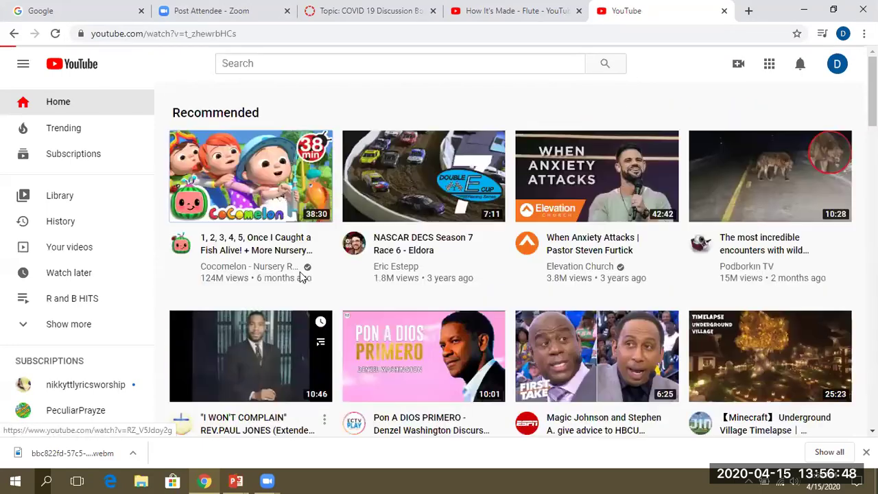
{"action": "left_click", "coordinate": [217, 33]}
{"action": "right_click", "coordinate": [217, 33]}
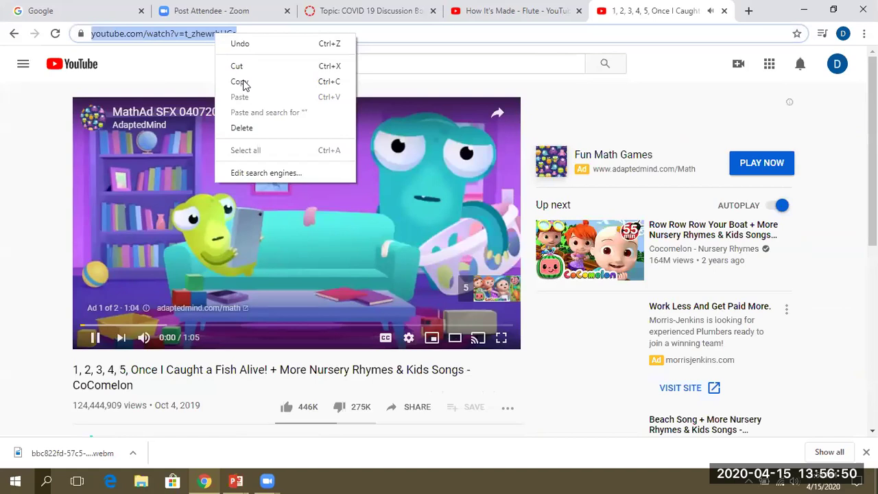
{"action": "left_click", "coordinate": [12, 36]}
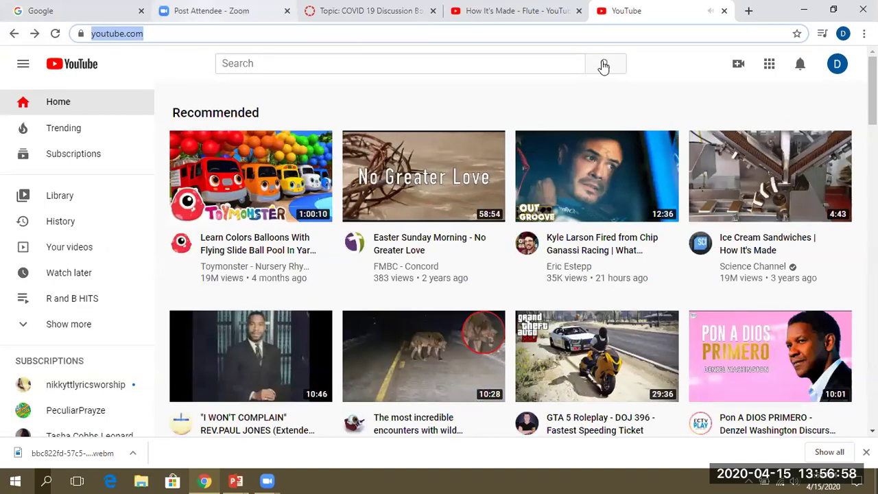
Switch back to the CITI1000 course in Canvas and open its Modules page.
{"action": "key", "text": "alt+Tab"}
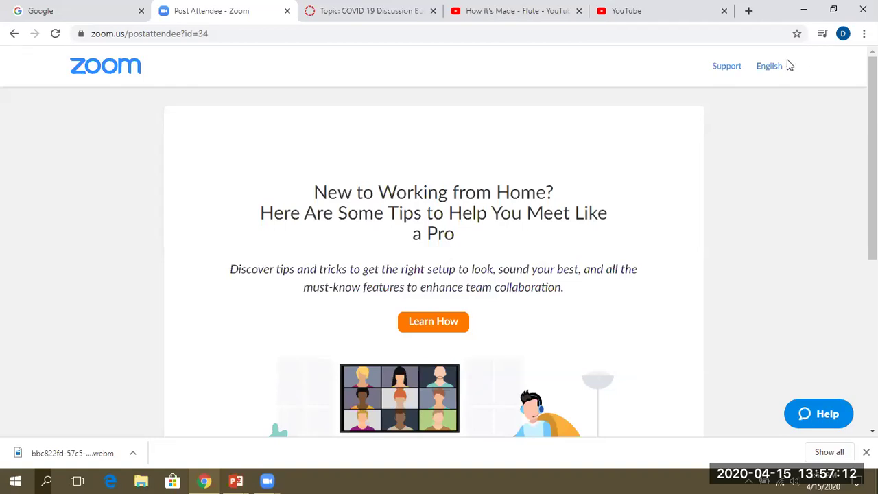
{"action": "key", "text": "ctrl+Tab"}
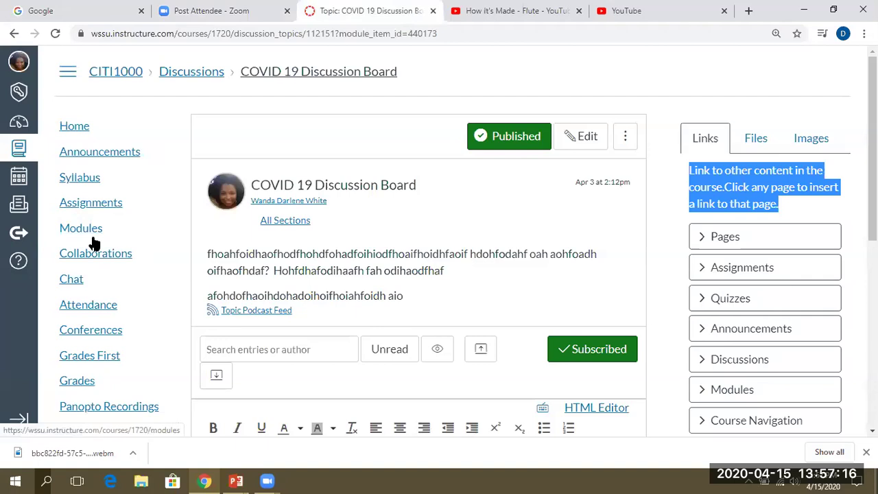
{"action": "left_click", "coordinate": [93, 203]}
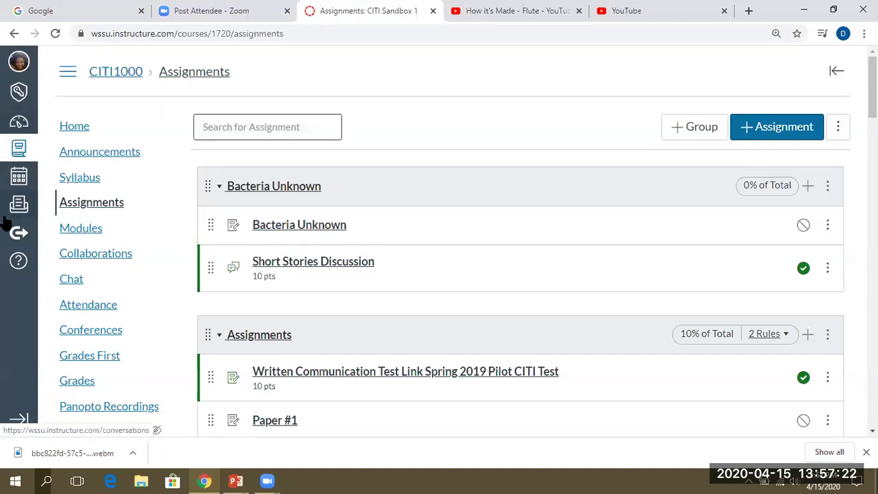
{"action": "left_click", "coordinate": [85, 229]}
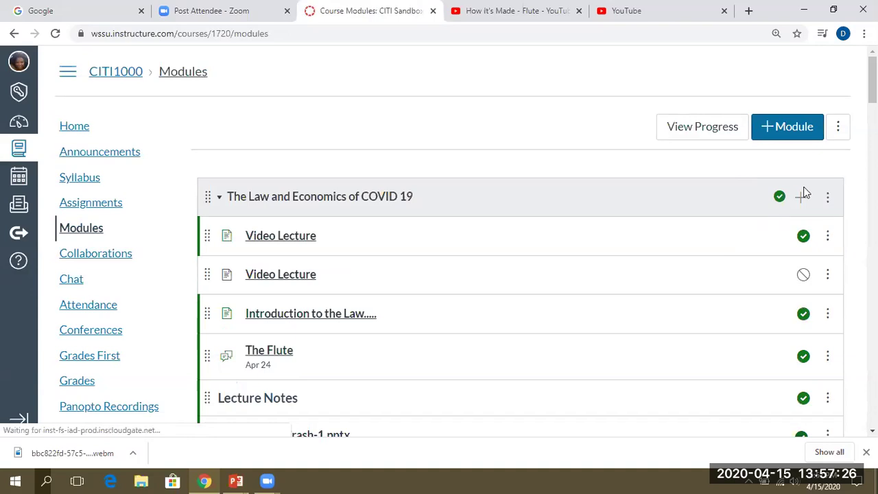
Start adding an External URL item to The Law and Economics of COVID 19 module.
{"action": "left_click", "coordinate": [802, 198]}
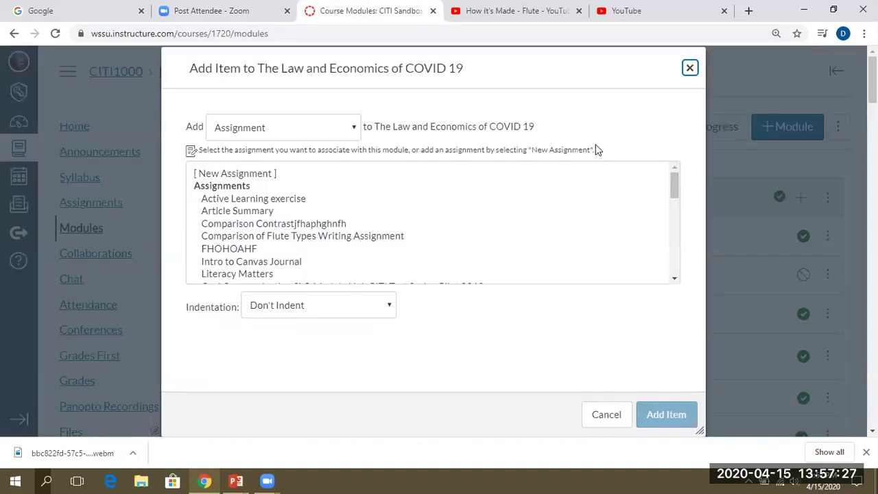
{"action": "left_click", "coordinate": [354, 132]}
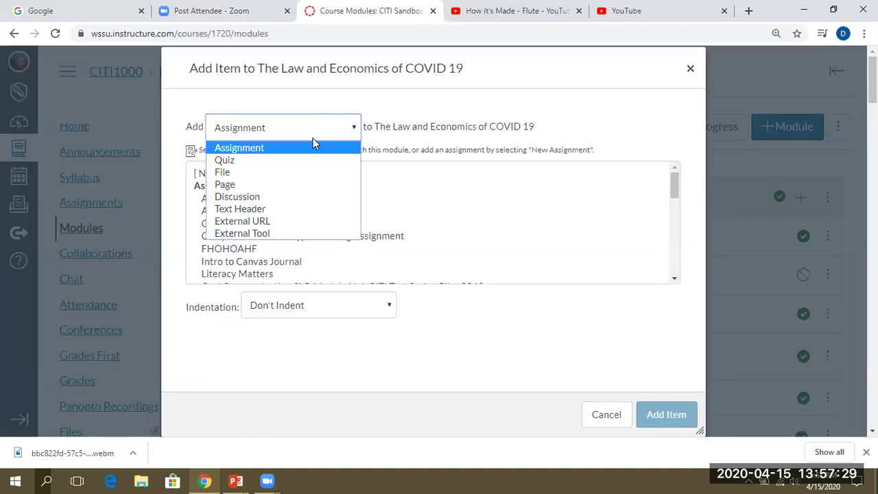
{"action": "left_click", "coordinate": [276, 224]}
Try to paste the copied video address as the new item's URL.
{"action": "right_click", "coordinate": [296, 169]}
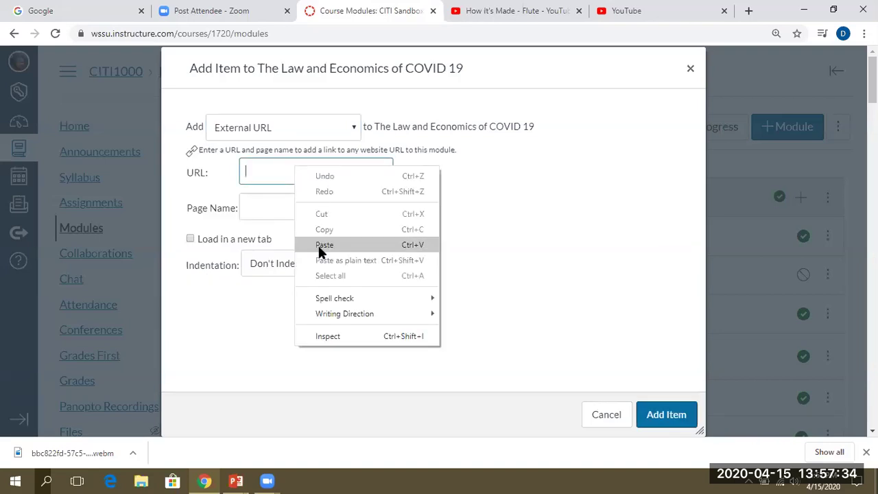
{"action": "left_click", "coordinate": [320, 252]}
{"action": "right_click", "coordinate": [285, 175]}
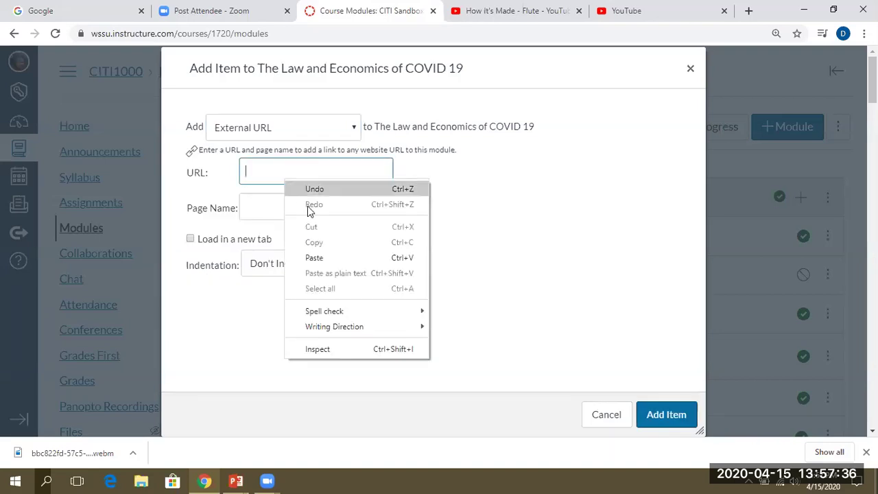
{"action": "left_click", "coordinate": [304, 255]}
{"action": "right_click", "coordinate": [304, 173]}
{"action": "left_click", "coordinate": [258, 177]}
{"action": "type", "text": "www."}
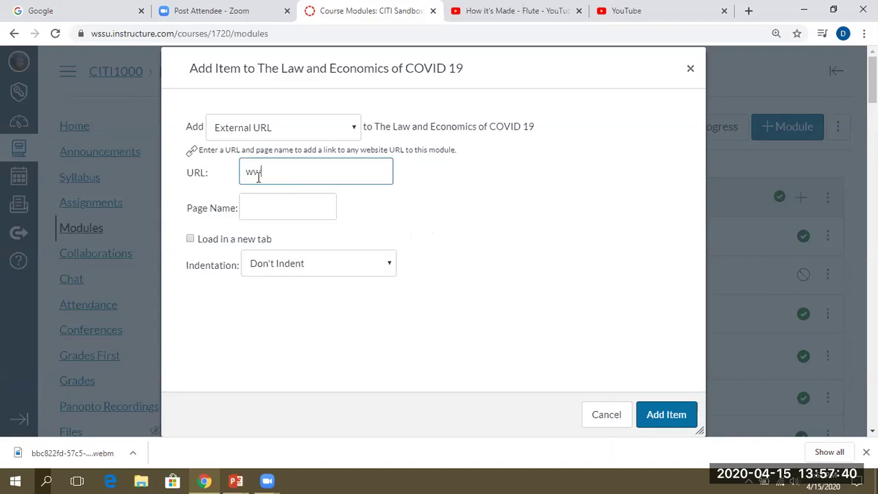
{"action": "type", "text": "wssu.edu"}
{"action": "left_click", "coordinate": [306, 210]}
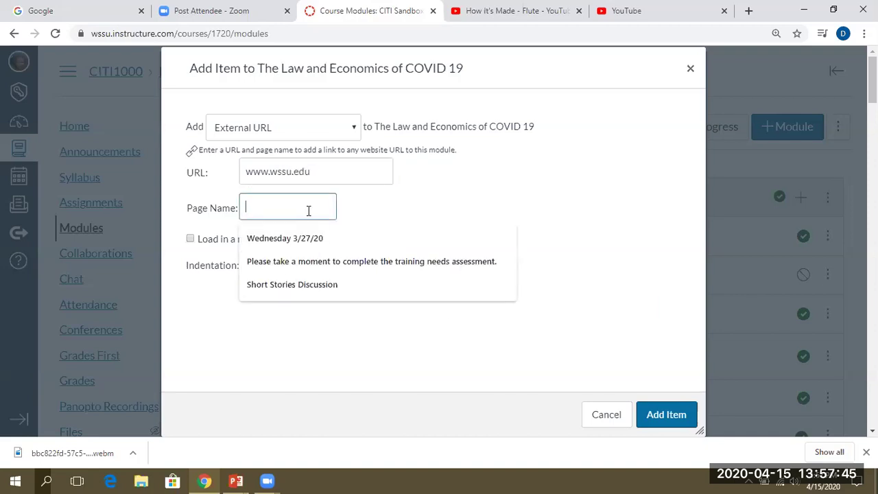
{"action": "left_click", "coordinate": [326, 284]}
{"action": "left_click", "coordinate": [654, 414]}
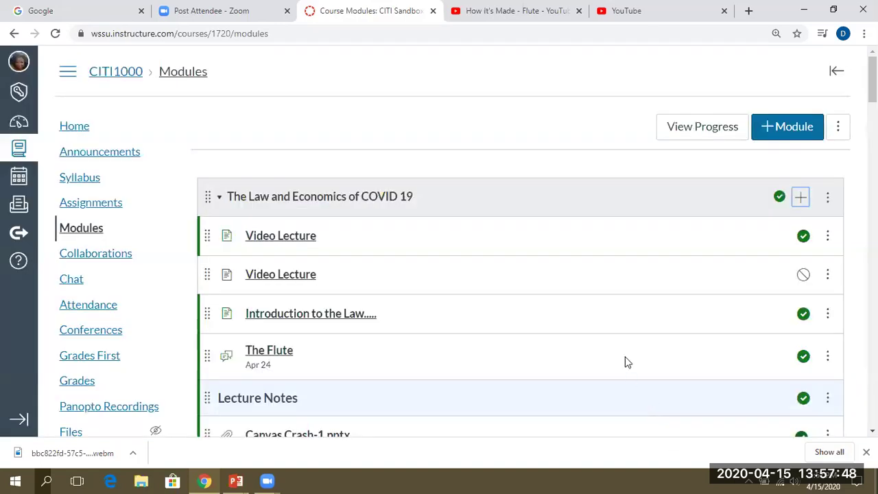
{"action": "scroll", "coordinate": [453, 241], "scroll_direction": "down", "scroll_amount": 10}
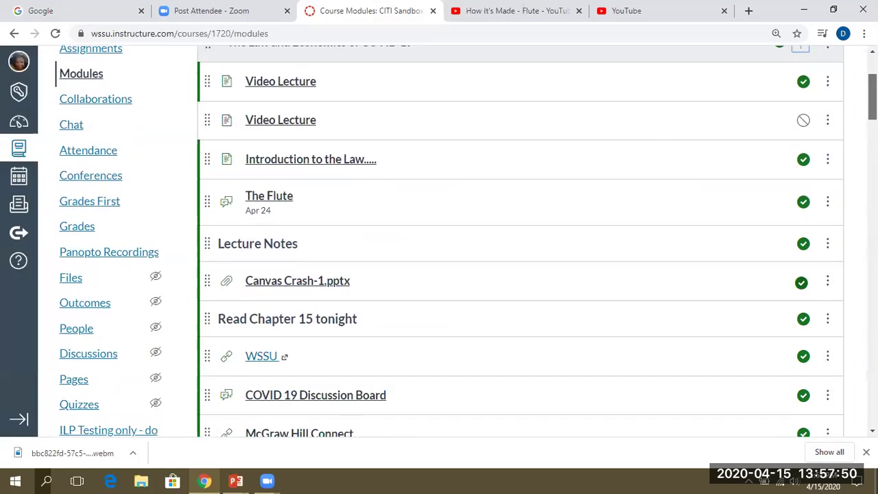
{"action": "scroll", "coordinate": [453, 240], "scroll_direction": "down", "scroll_amount": 3}
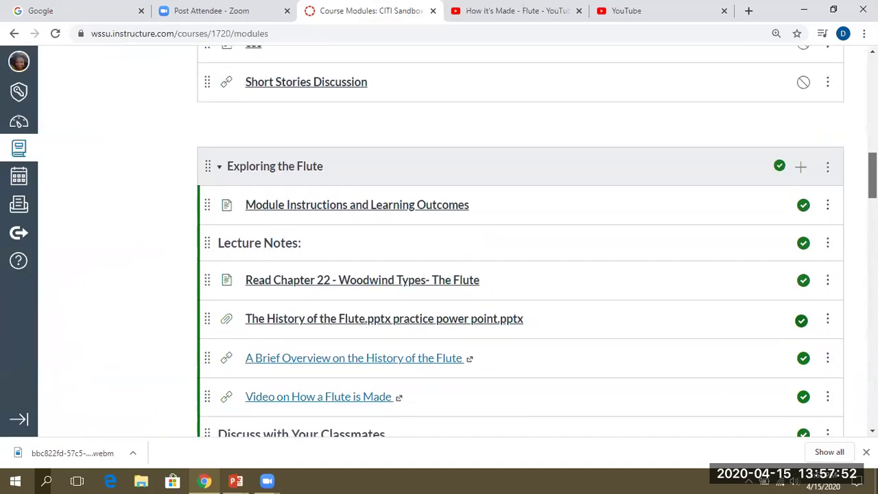